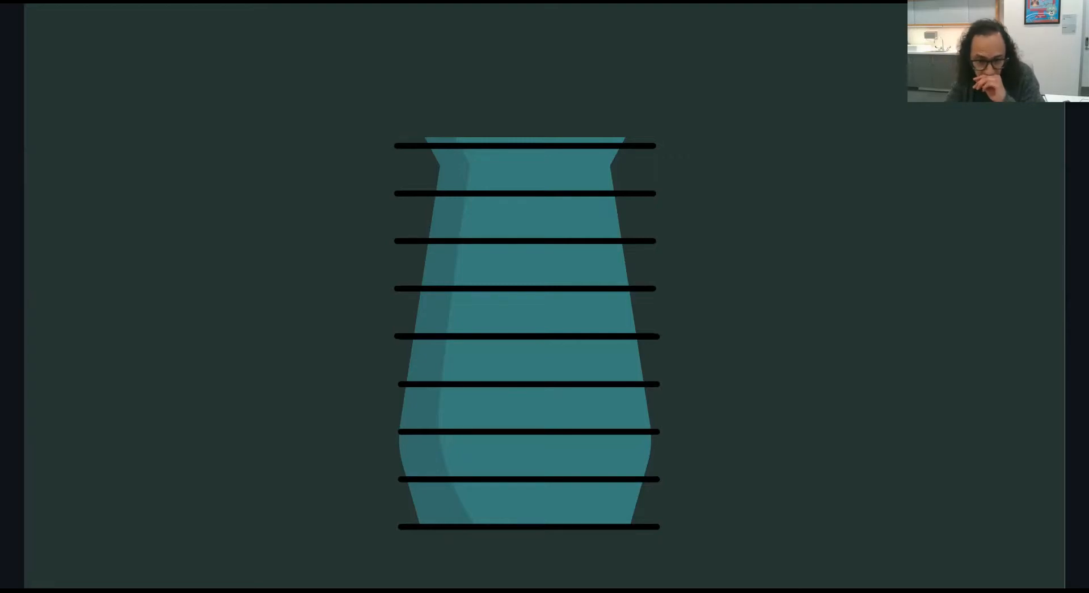
key("Right")
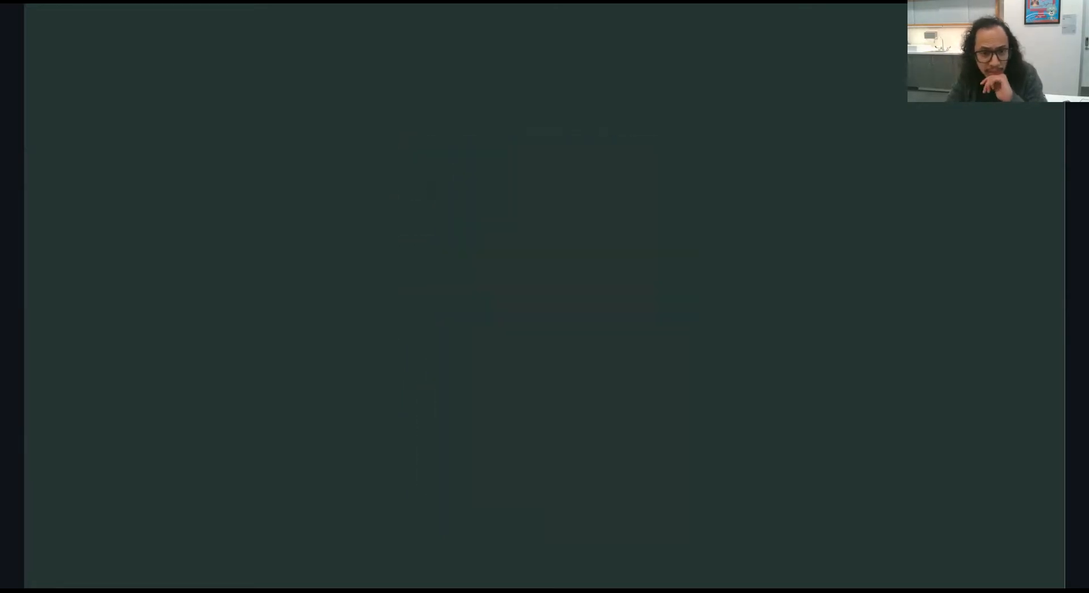
key("Right")
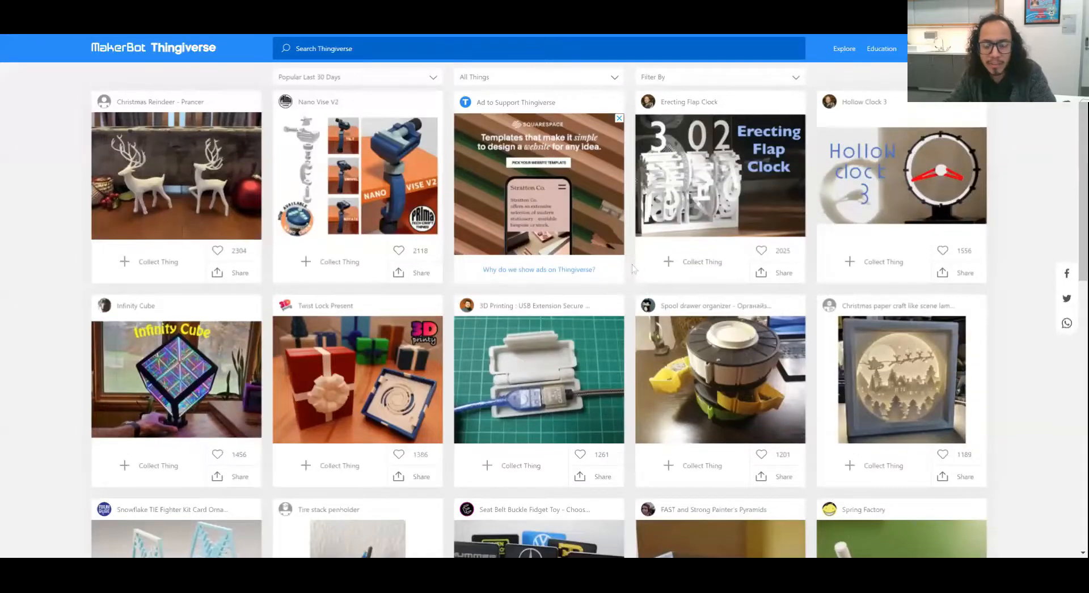
- Look through the most popular models of the last 30 days on Thingiverse
scroll(633, 268, "down", 1)
scroll(632, 268, "down", 7)
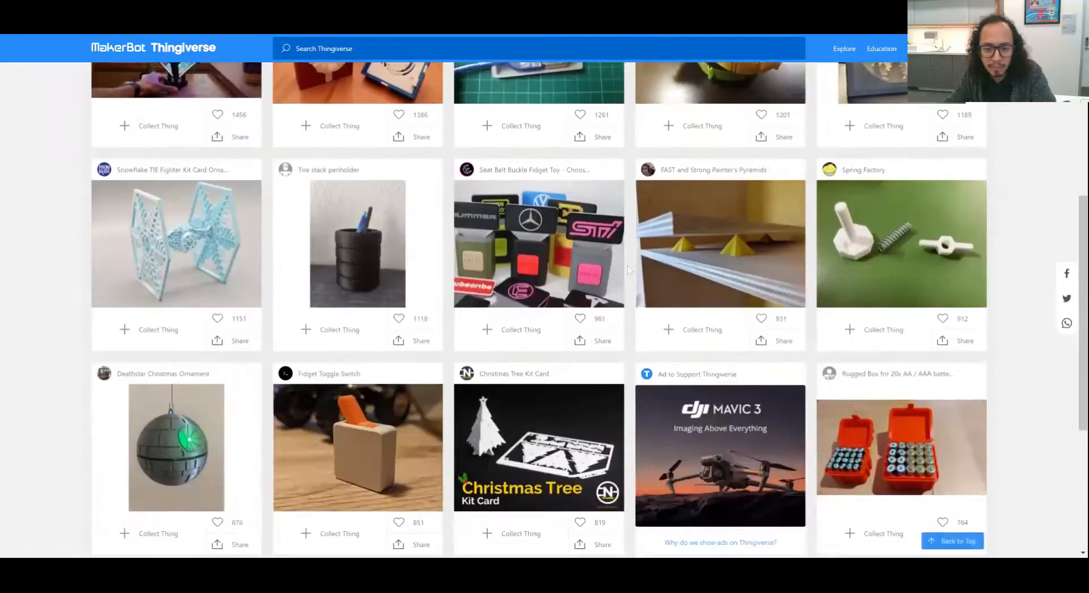
scroll(629, 297, "up", 7)
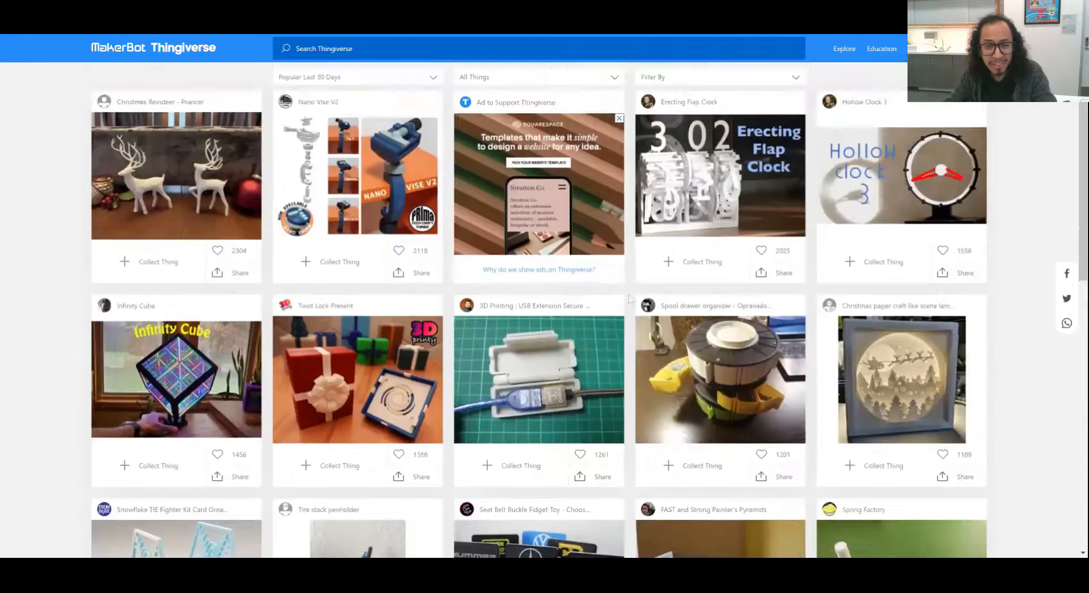
left_click(504, 50)
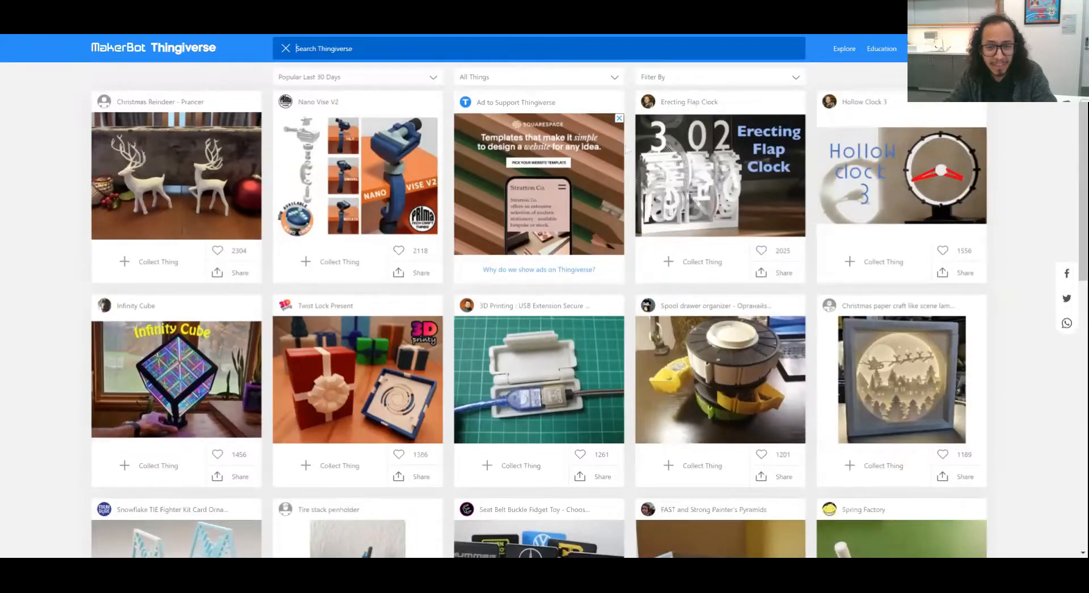
scroll(627, 148, "down", 2)
scroll(627, 147, "up", 2)
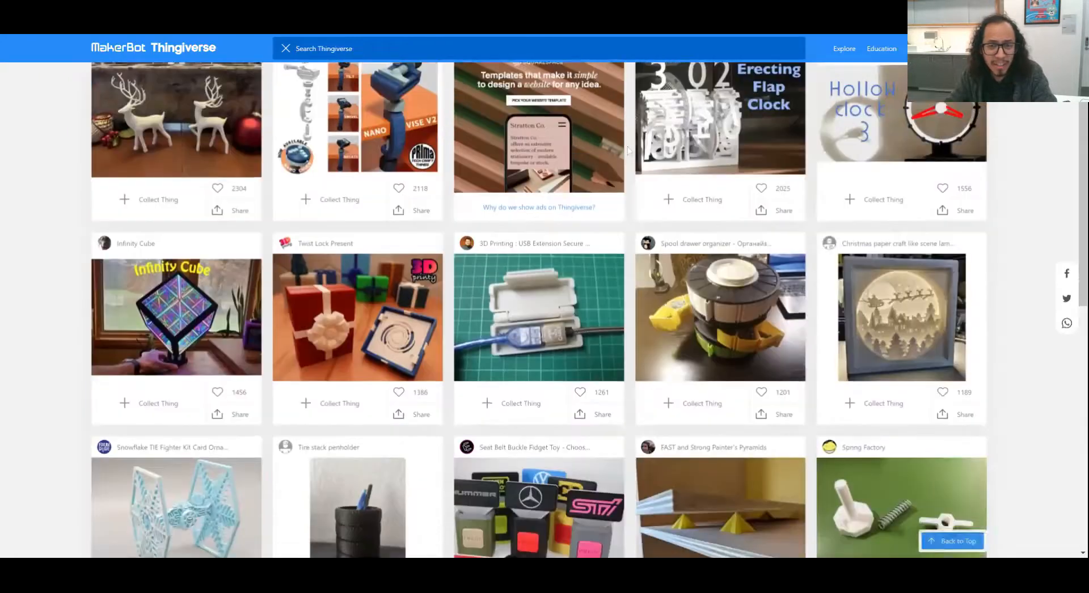
scroll(627, 147, "down", 4)
scroll(627, 149, "down", 6)
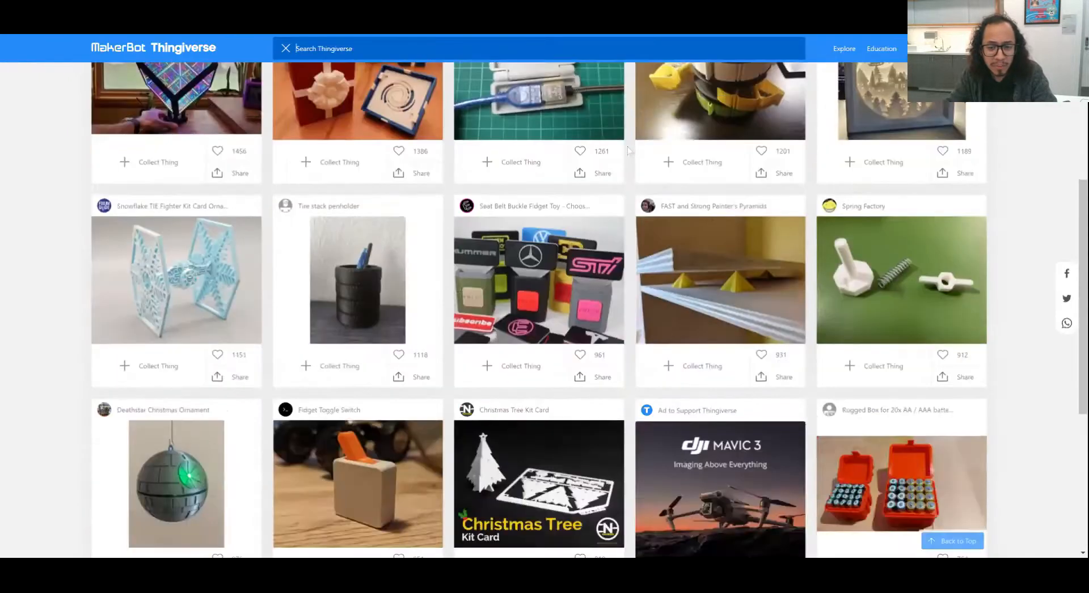
- Jump to the last page of listings and review the summary and print settings of the uAvionix Foreflight Sentry to GoPro cradle
left_click(603, 518)
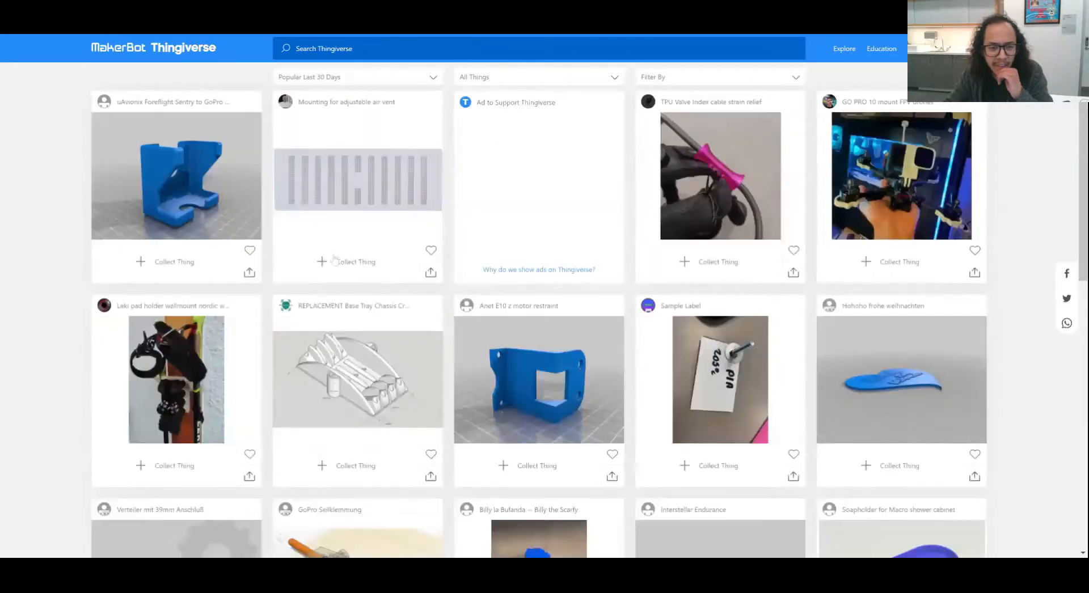
left_click(196, 203)
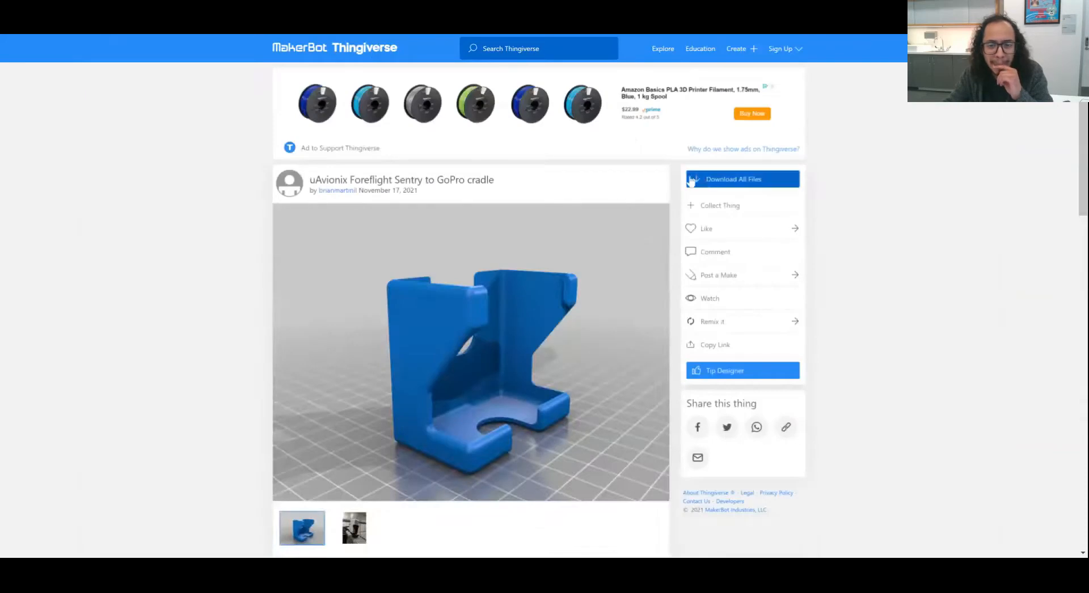
scroll(672, 213, "down", 7)
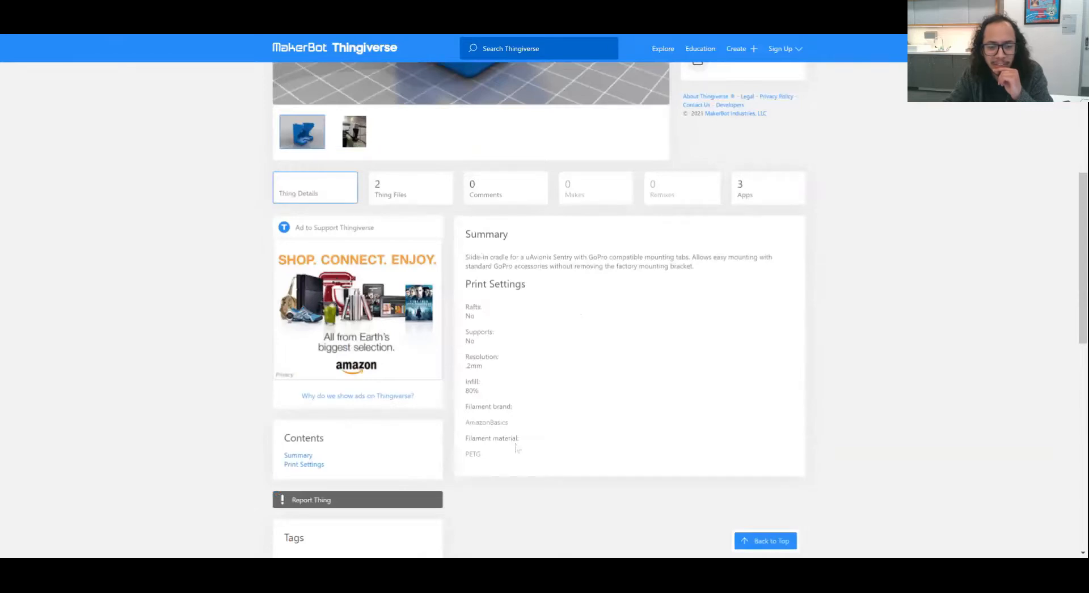
scroll(516, 448, "up", 7)
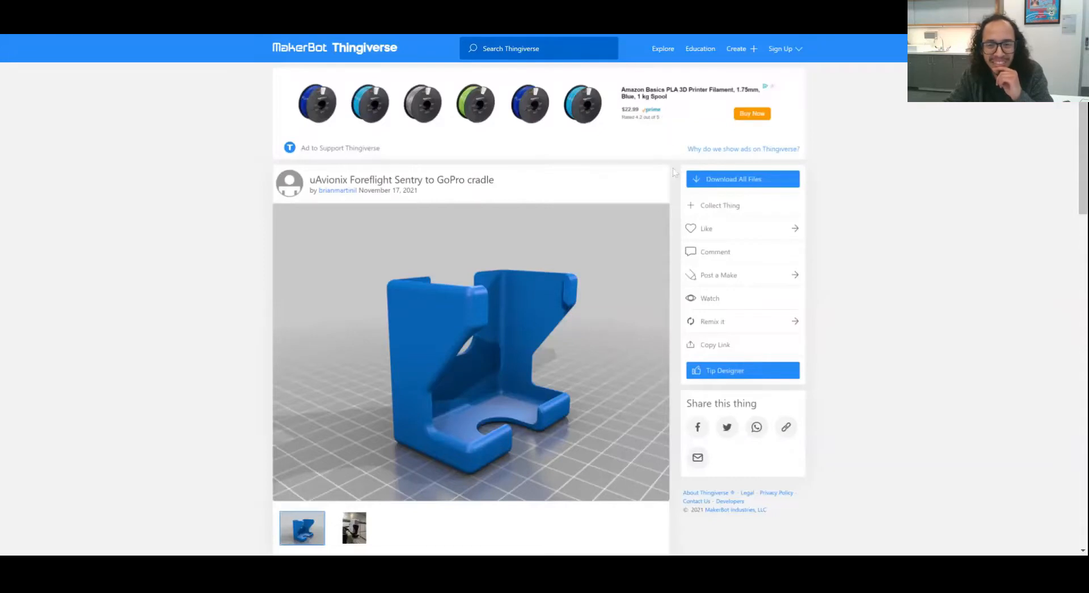
- Return to the popular models and review the Fidget Toggle Switch's pictures, print settings, assembly notes and license
left_click(50, 34)
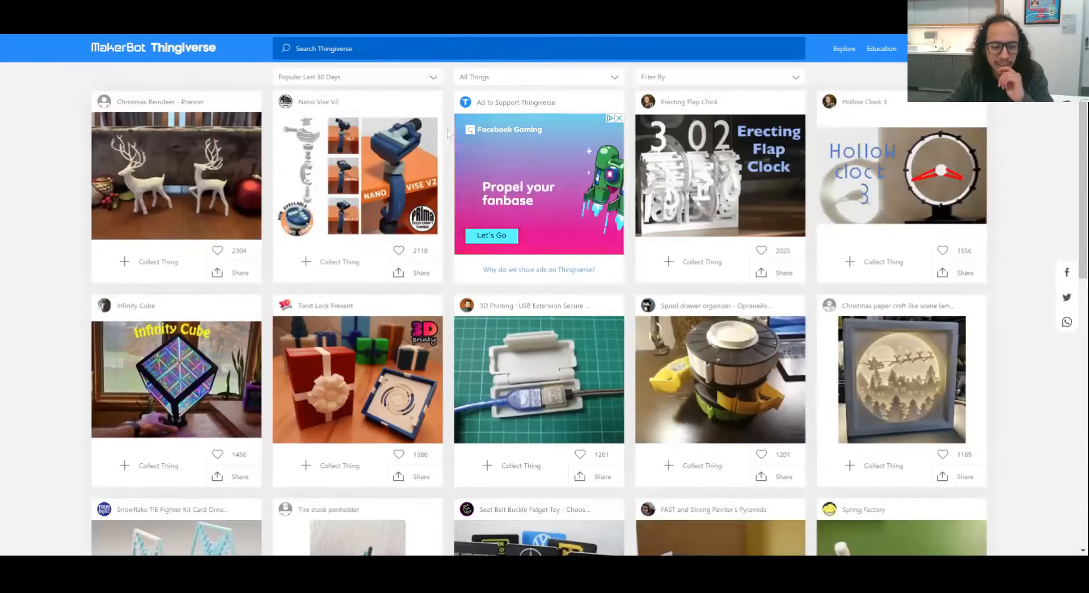
scroll(447, 134, "down", 3)
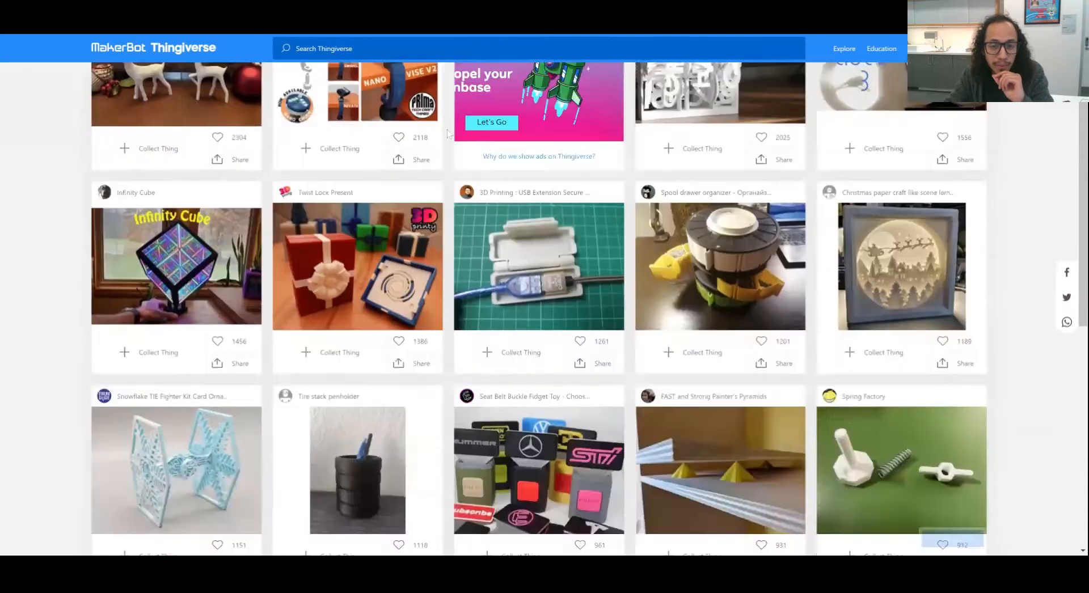
scroll(447, 134, "down", 4)
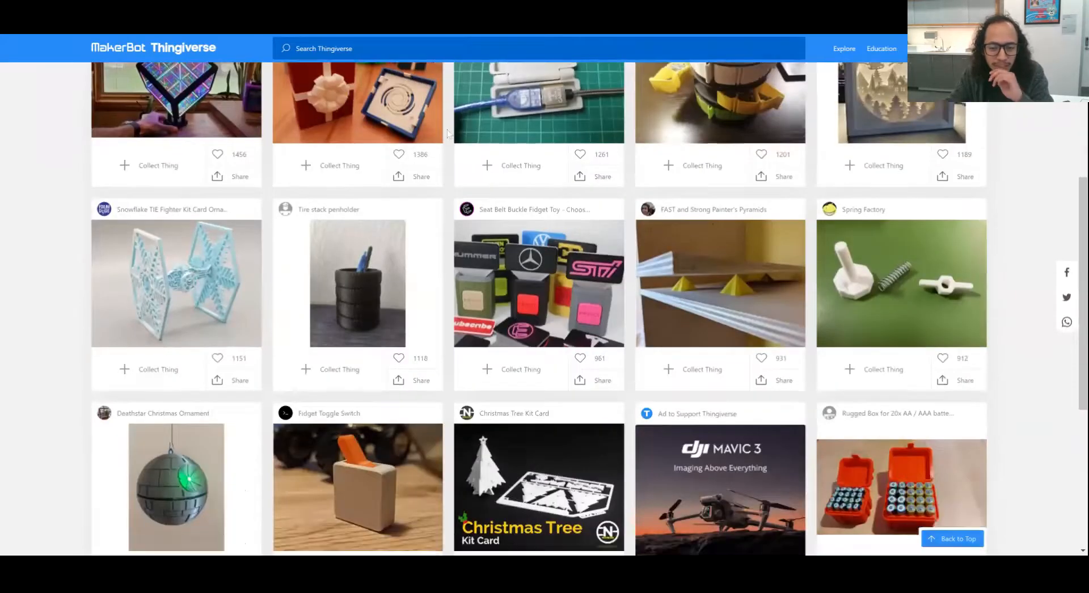
scroll(446, 134, "down", 2)
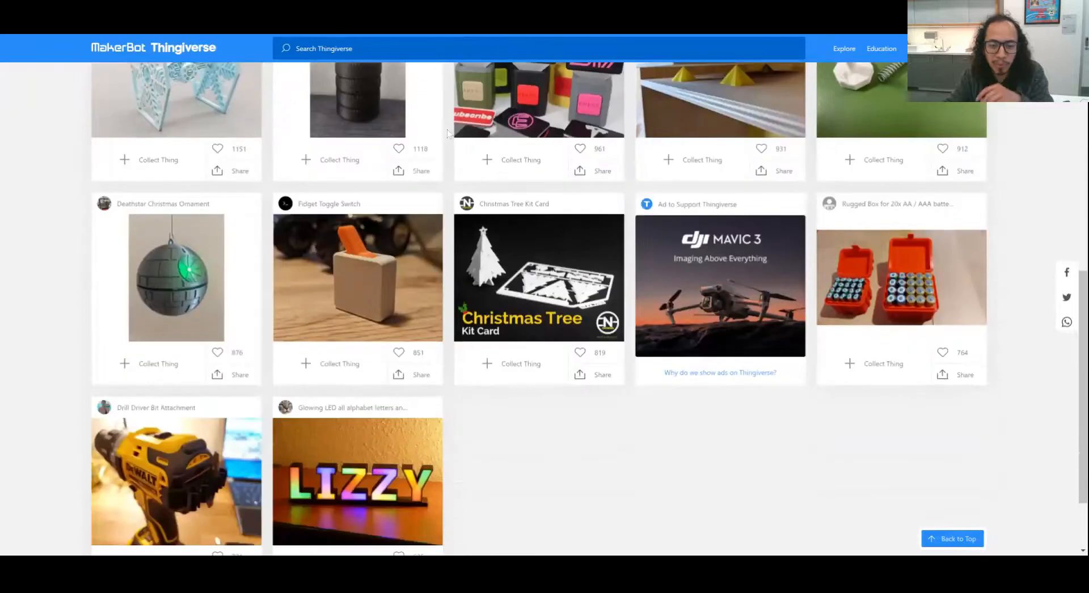
scroll(447, 132, "down", 1)
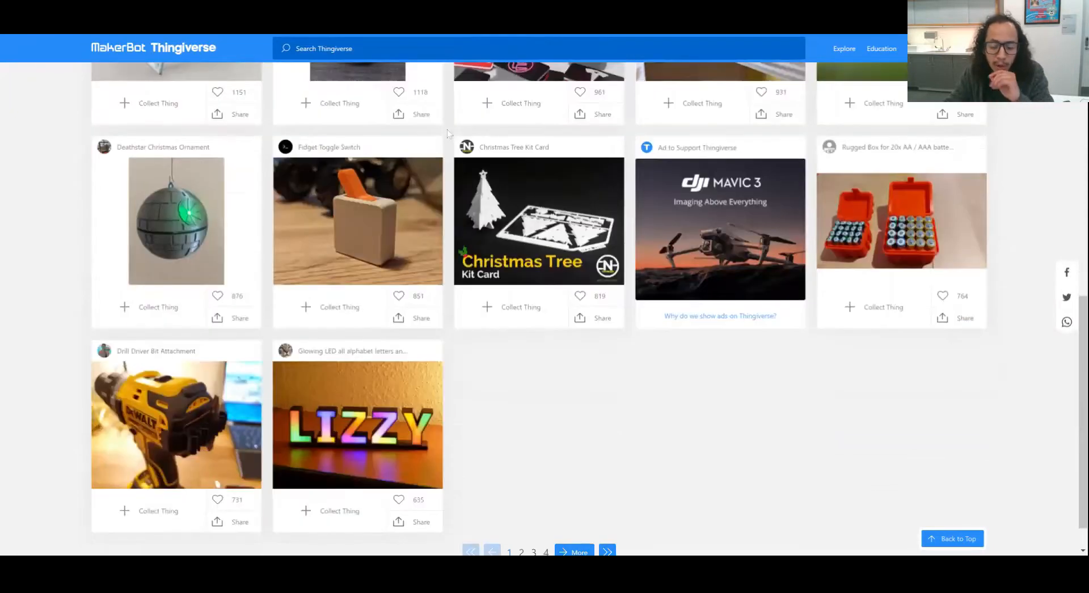
left_click(382, 211)
scroll(258, 203, "down", 3)
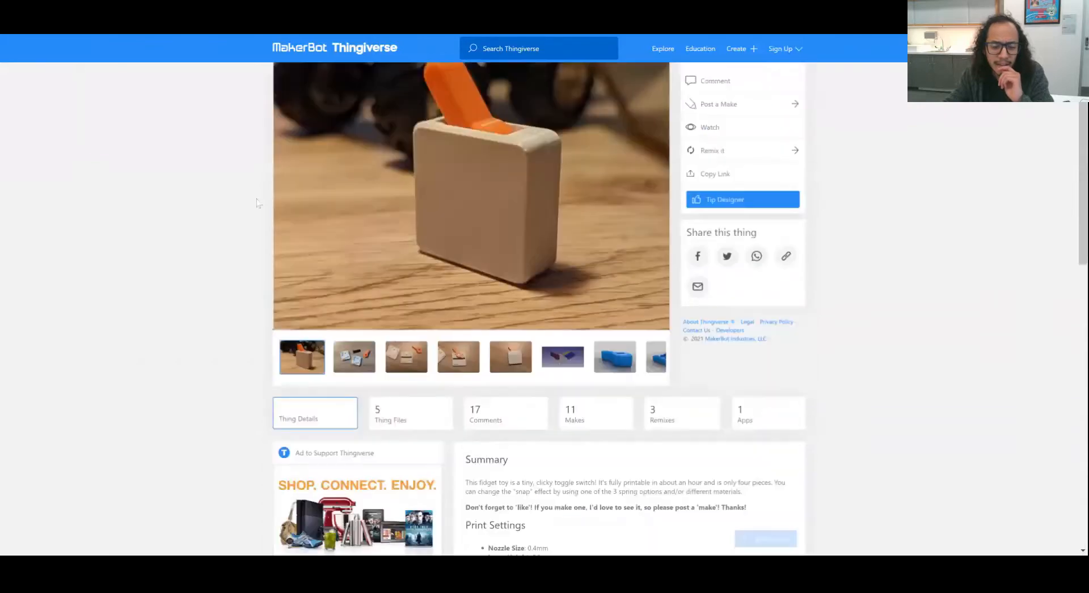
scroll(258, 203, "down", 7)
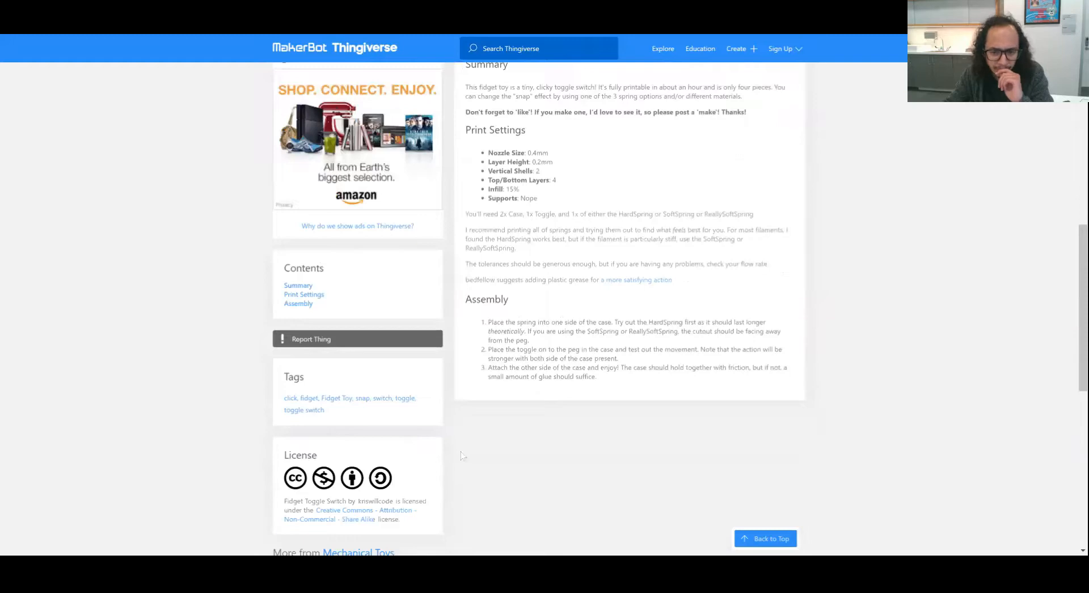
scroll(461, 456, "up", 2)
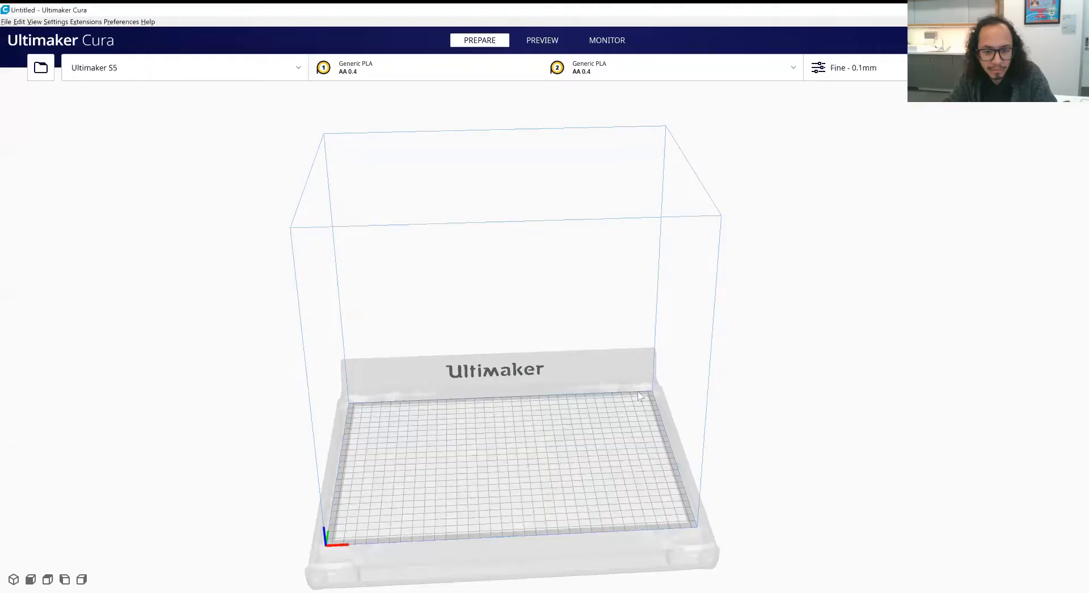
- Switch to Ultimaker Cura and examine the empty Ultimaker S5 build volume from several angles and distances
right_click_drag(614, 384, 620, 366)
middle_click_drag(619, 390, 693, 373)
right_click_drag(757, 382, 724, 395)
middle_click_drag(696, 428, 754, 388)
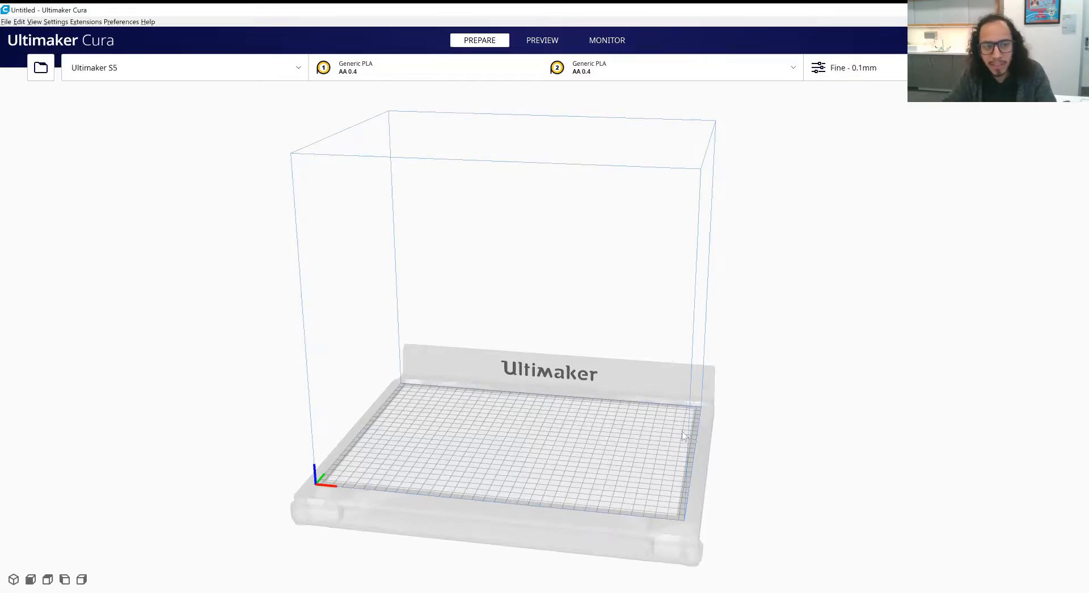
right_click_drag(581, 440, 594, 465)
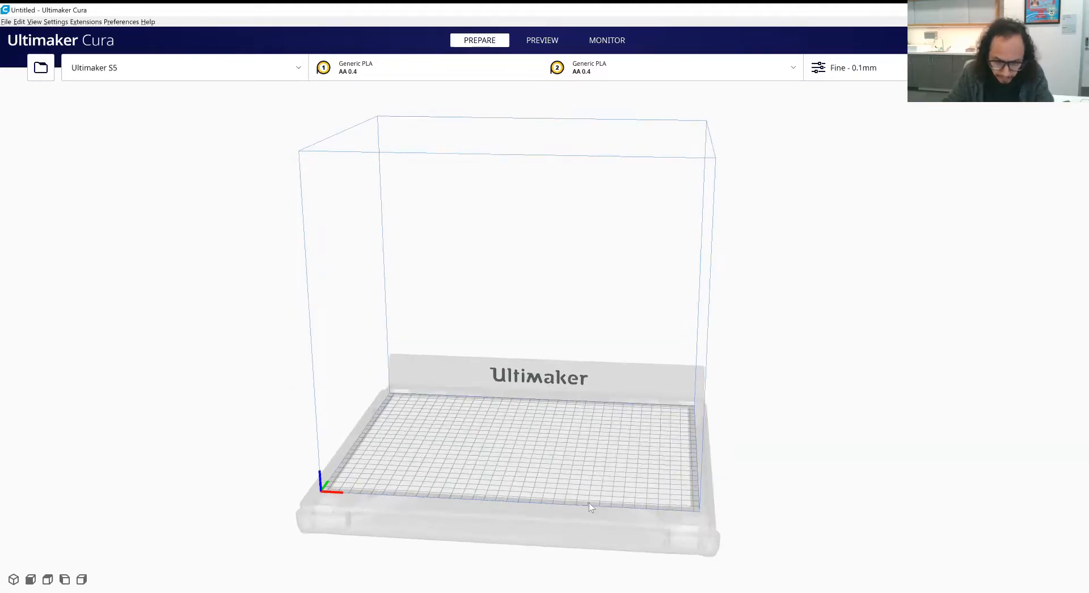
scroll(589, 505, "up", 1)
scroll(612, 463, "up", 1)
right_click_drag(644, 464, 675, 519)
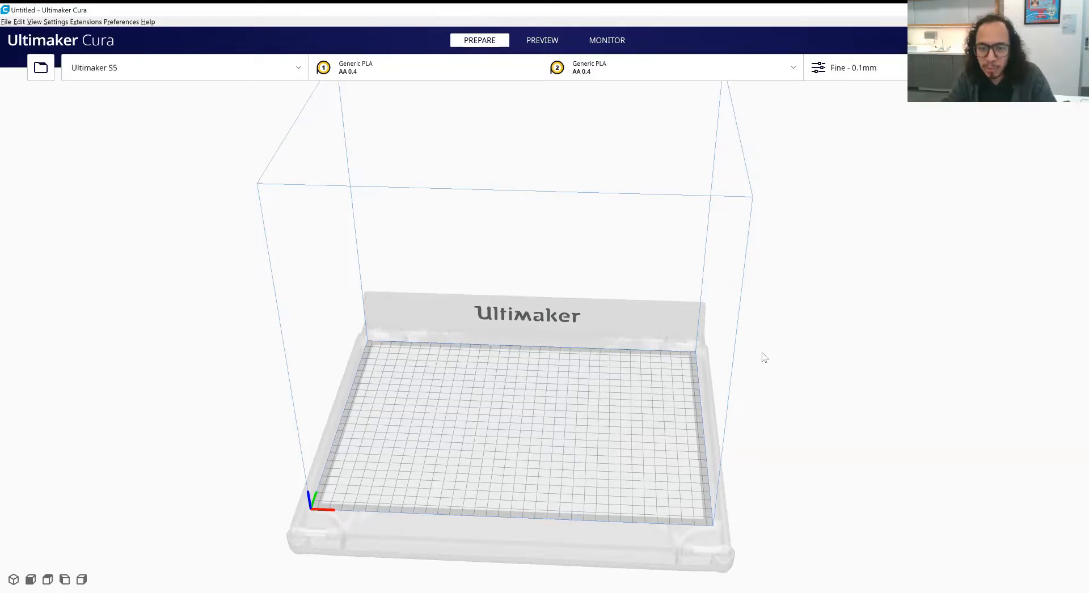
scroll(791, 407, "down", 2)
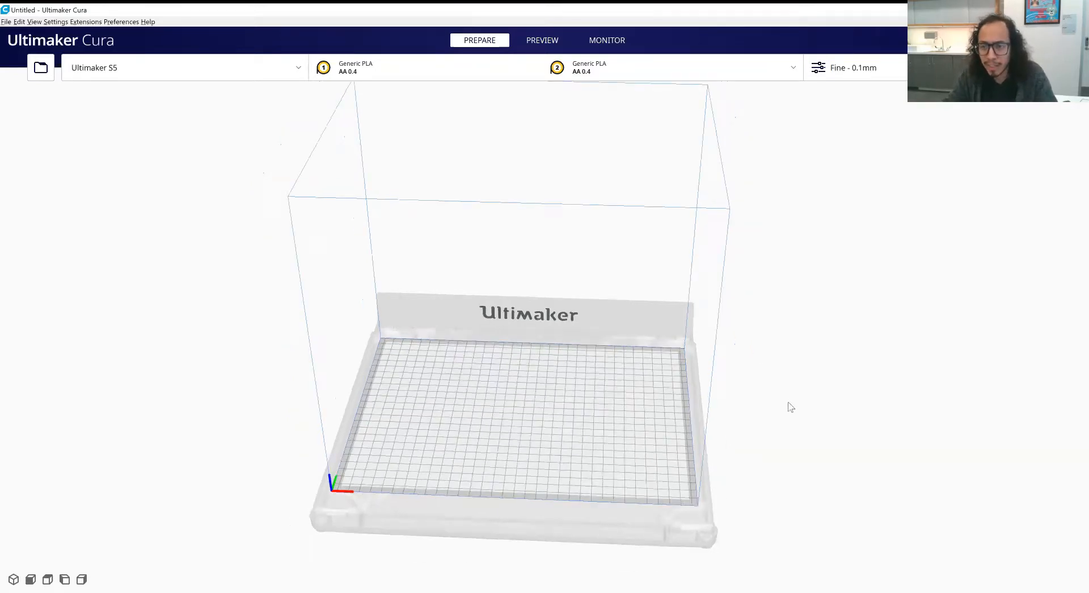
scroll(797, 395, "up", 2)
- Enable support in the print settings and assign it to Extruder 2
left_click(851, 69)
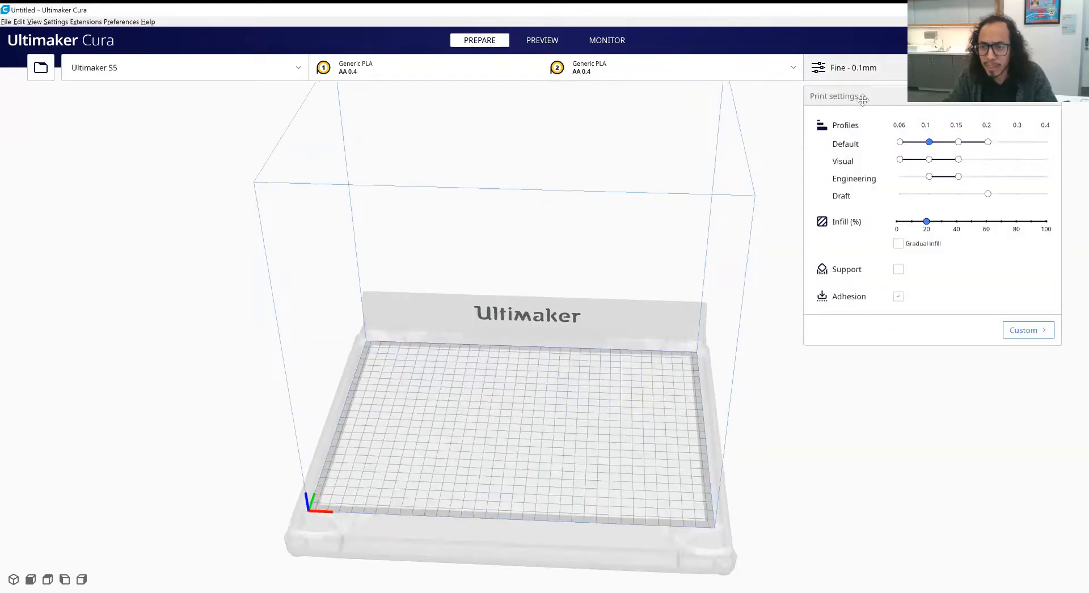
left_click(898, 269)
left_click(1011, 272)
left_click(986, 305)
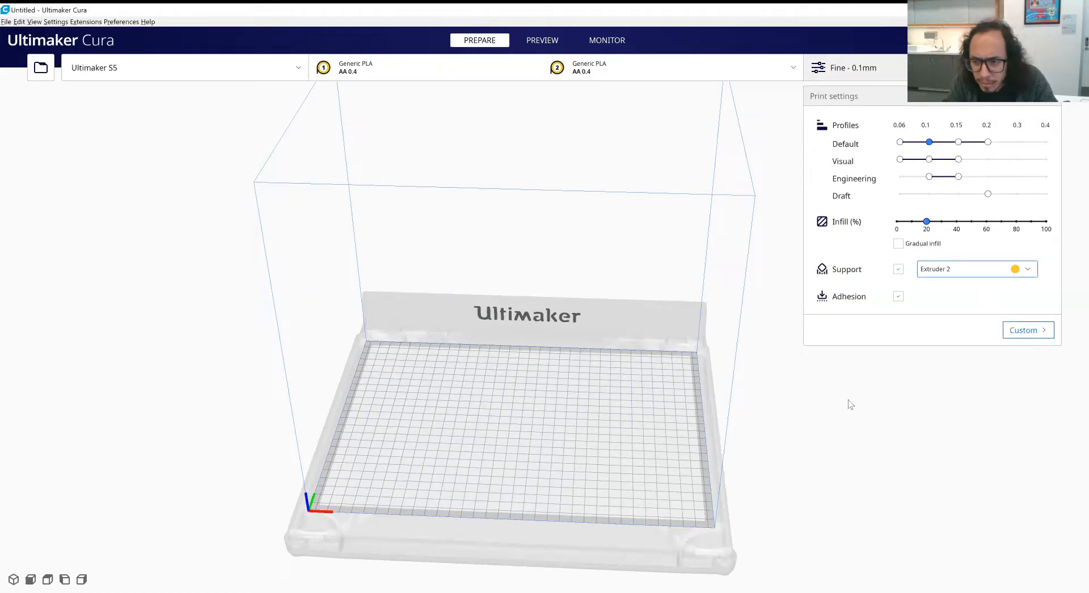
- Change the support extruder to Extruder 1 and back to Extruder 2, twice in a row
left_click(919, 276)
left_click(941, 285)
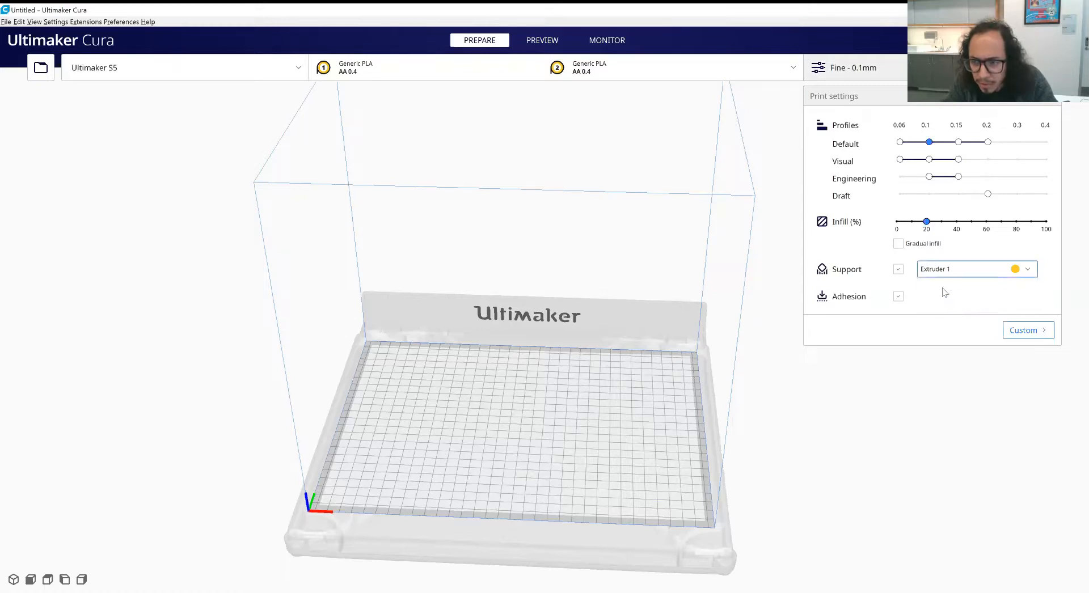
left_click(944, 274)
left_click(950, 303)
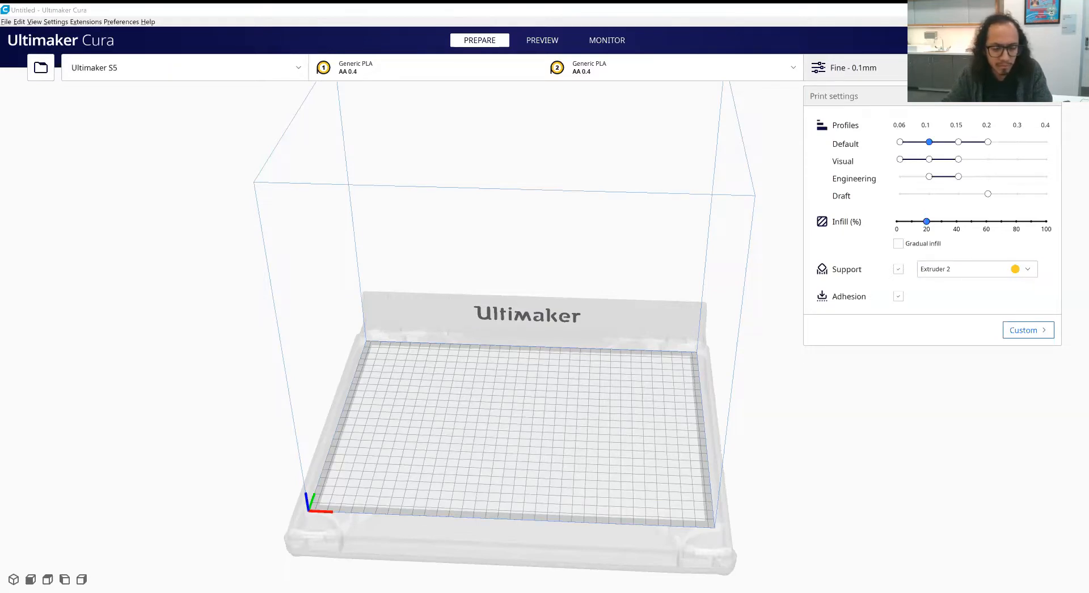
right_click_drag(625, 442, 647, 405)
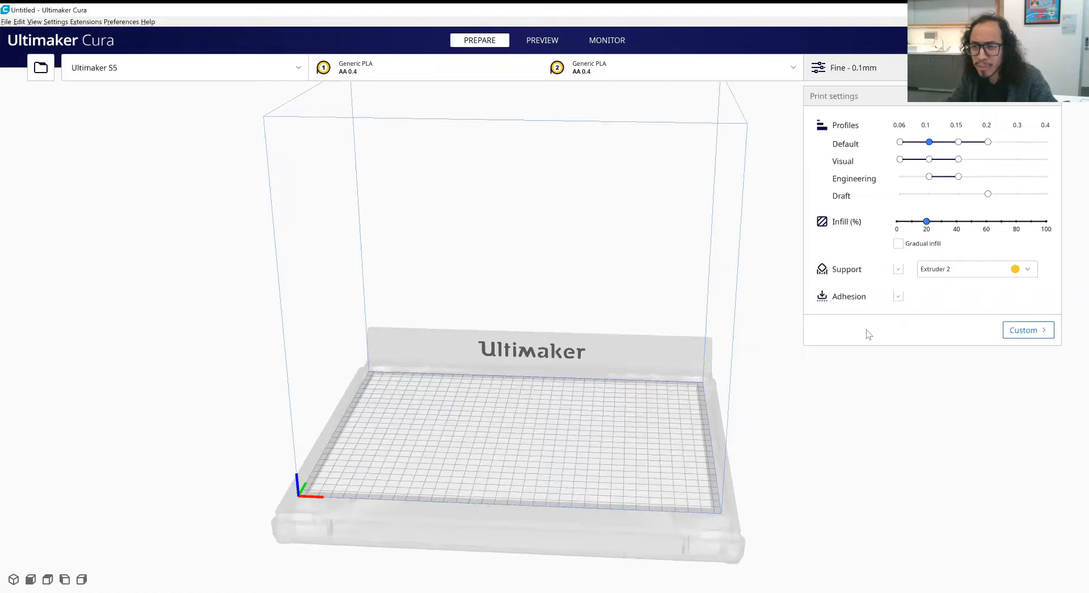
left_click(863, 73)
left_click(862, 72)
left_click(950, 270)
left_click(950, 288)
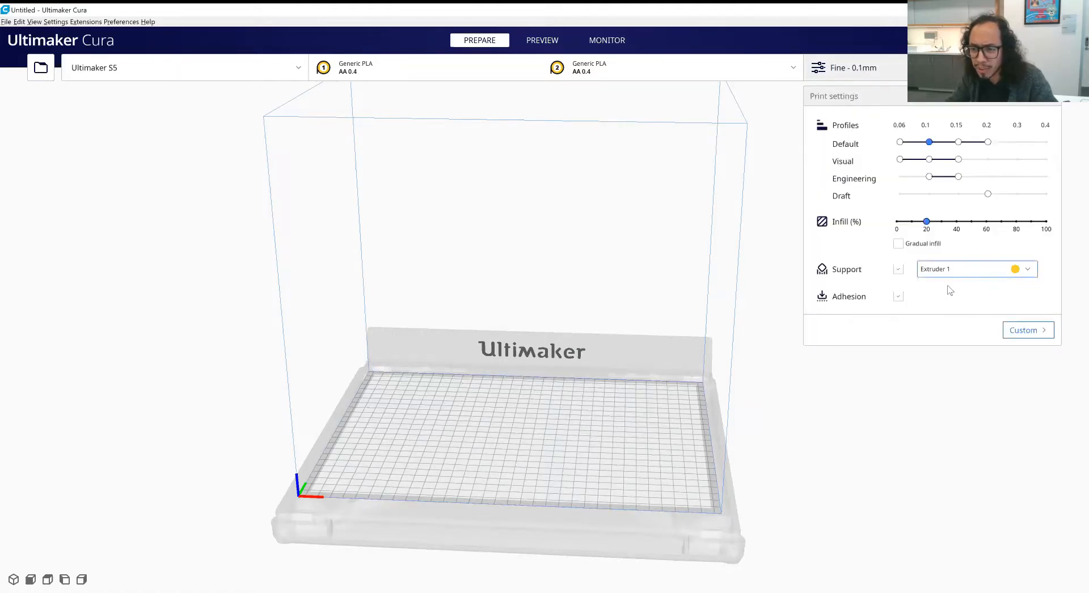
left_click(950, 279)
left_click(949, 306)
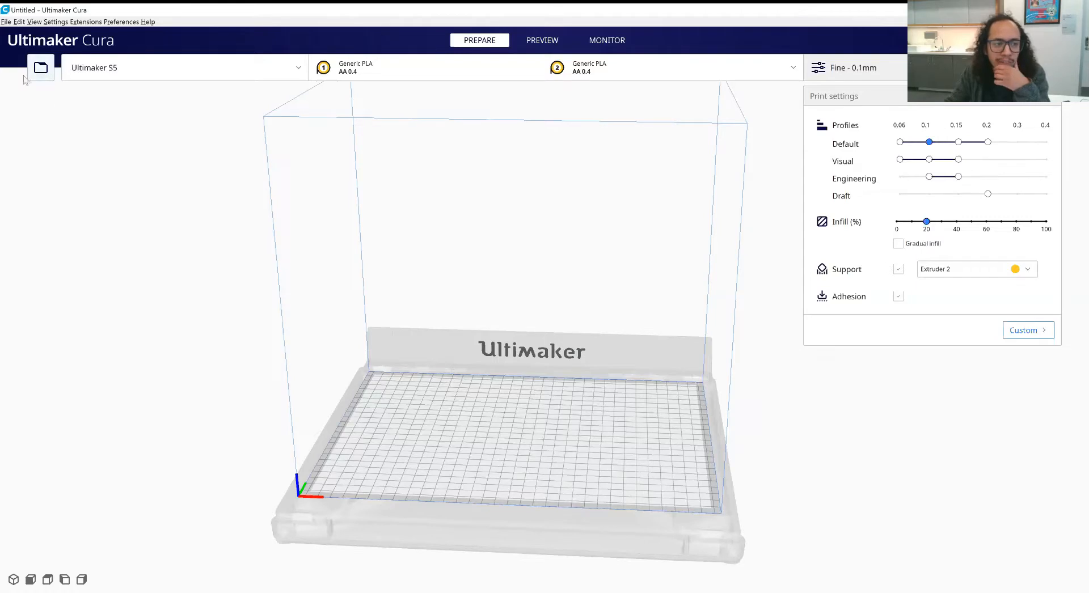
- Load the UMS5_Elephant model onto the build plate
left_click(41, 69)
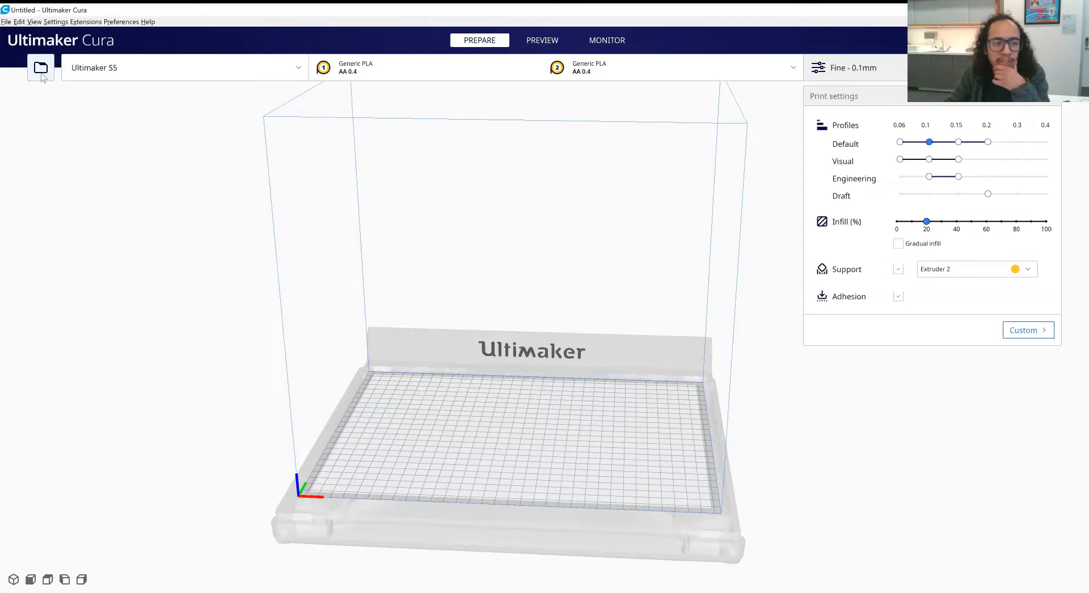
left_click(138, 96)
left_click(280, 251)
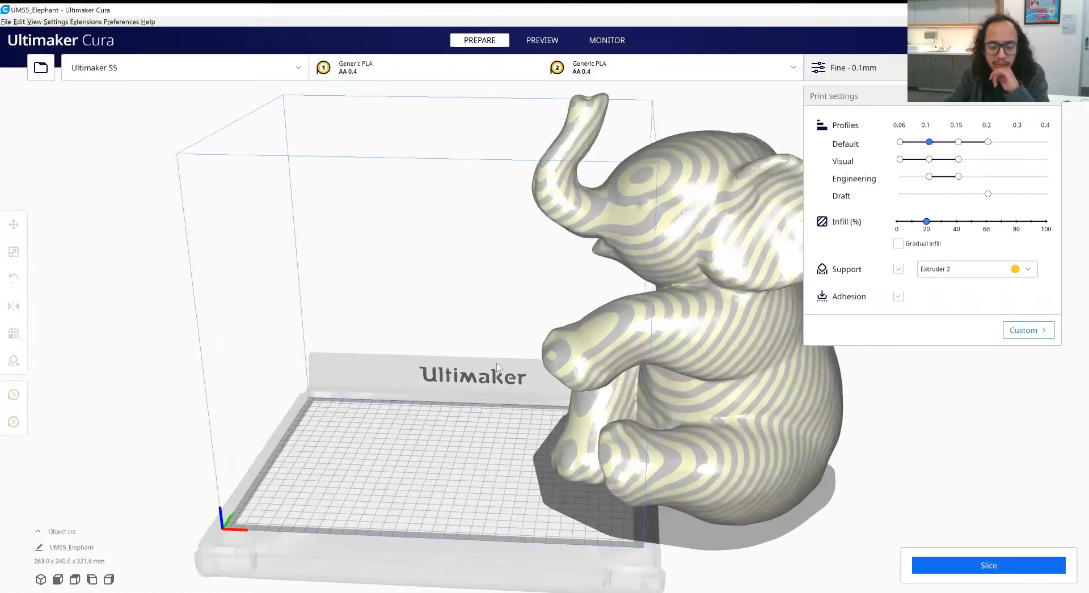
- Select the elephant model for moving and check its position relative to the build volume
scroll(402, 379, "down", 1)
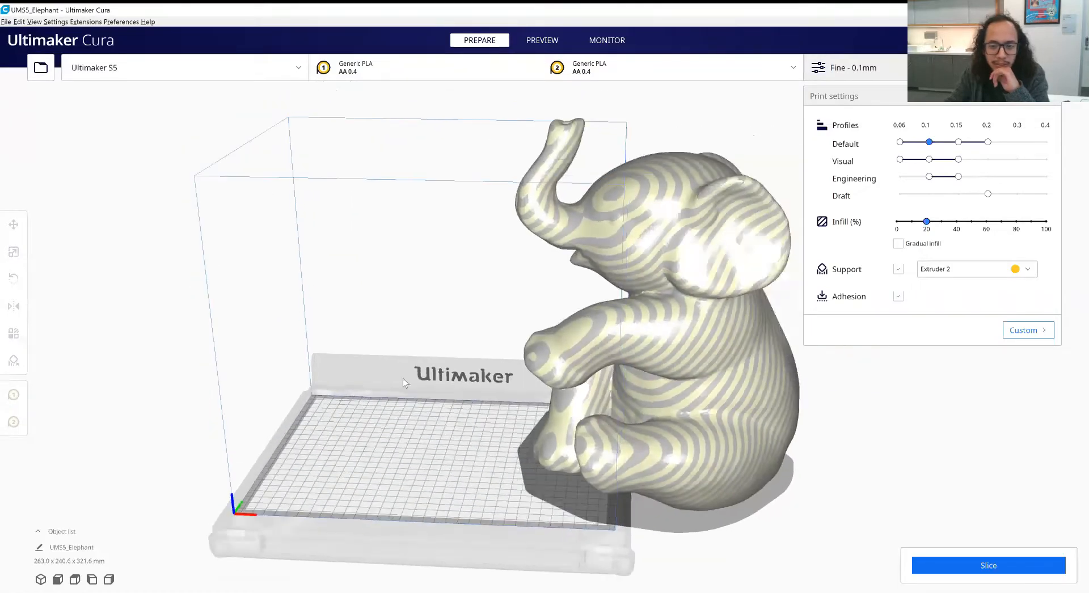
left_click(686, 240)
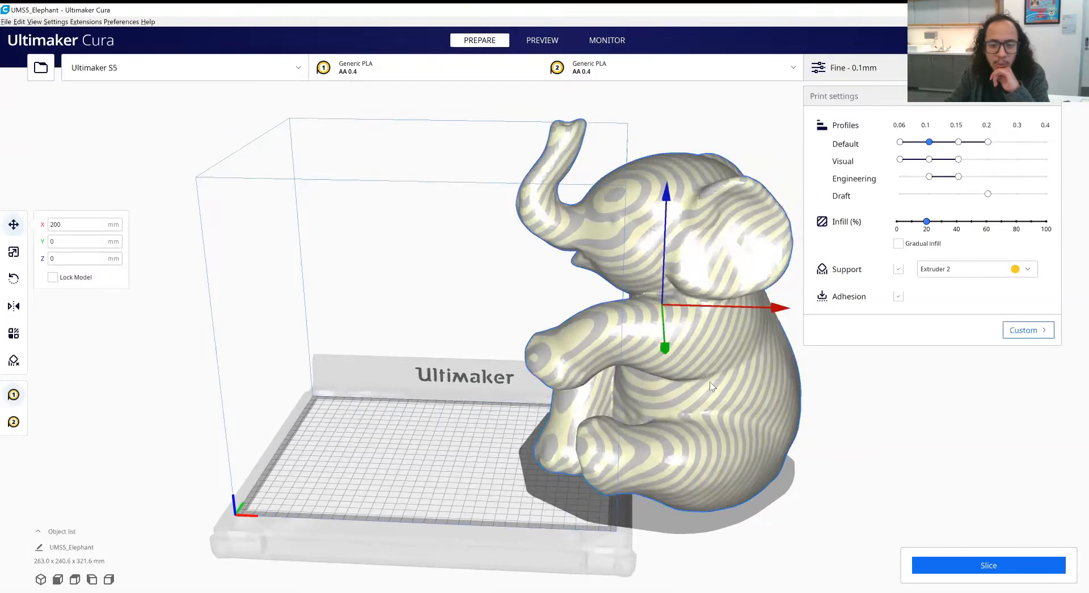
right_click_drag(617, 403, 583, 377)
right_click_drag(793, 466, 557, 417)
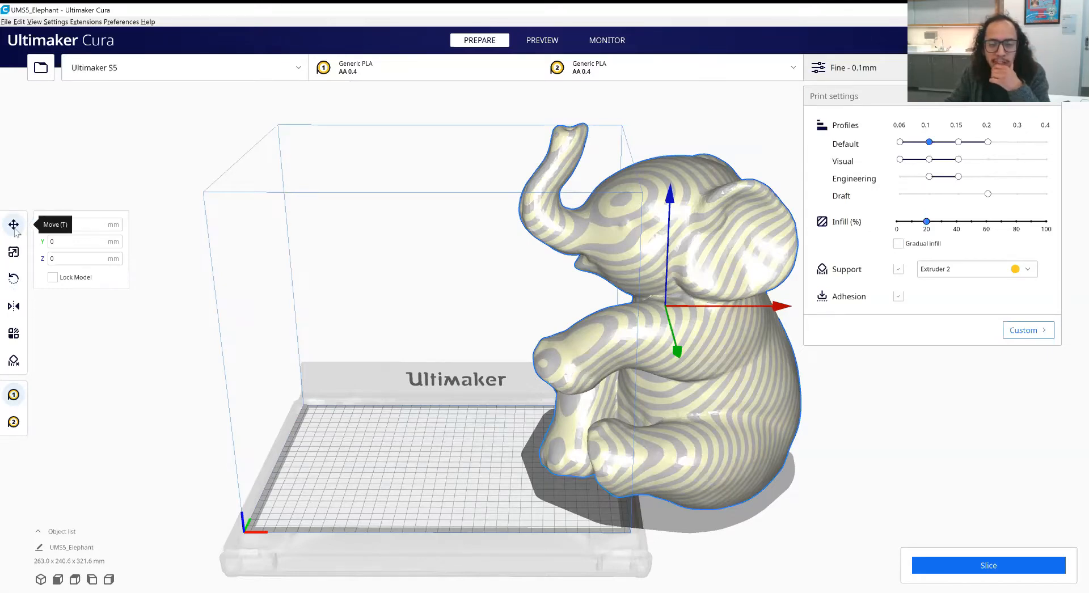
- Move the elephant model onto the build plate, to about X -17 mm and Y 40 mm
left_click(82, 226)
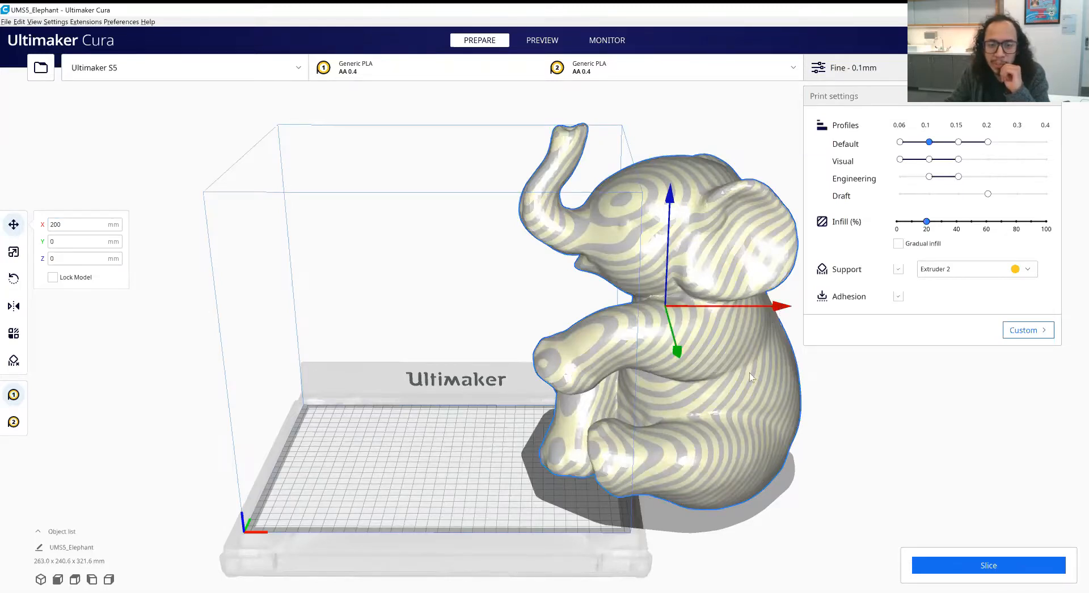
right_click_drag(749, 372, 750, 364)
left_click_drag(774, 309, 553, 370)
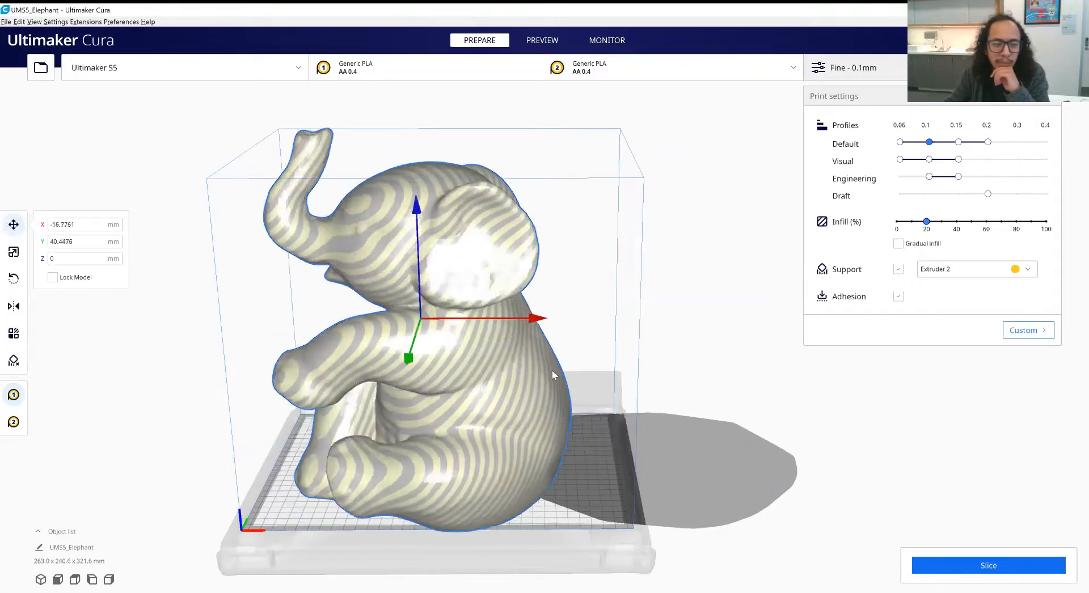
- Scale the elephant uniformly to a Z height of 127 mm
left_click(20, 257)
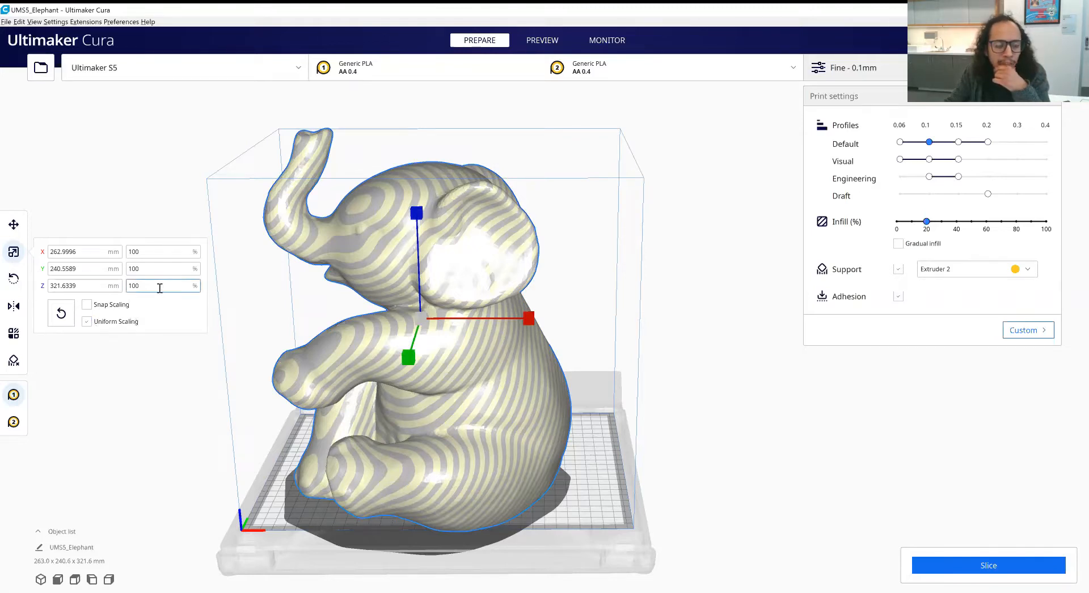
middle_click_drag(280, 319, 303, 323)
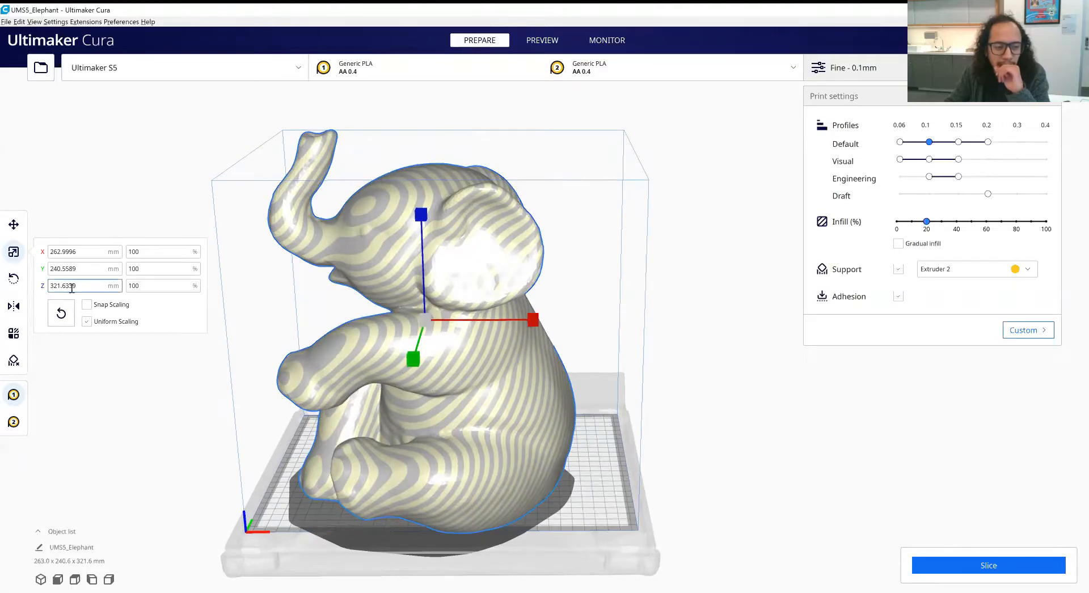
left_click_drag(85, 288, 21, 290)
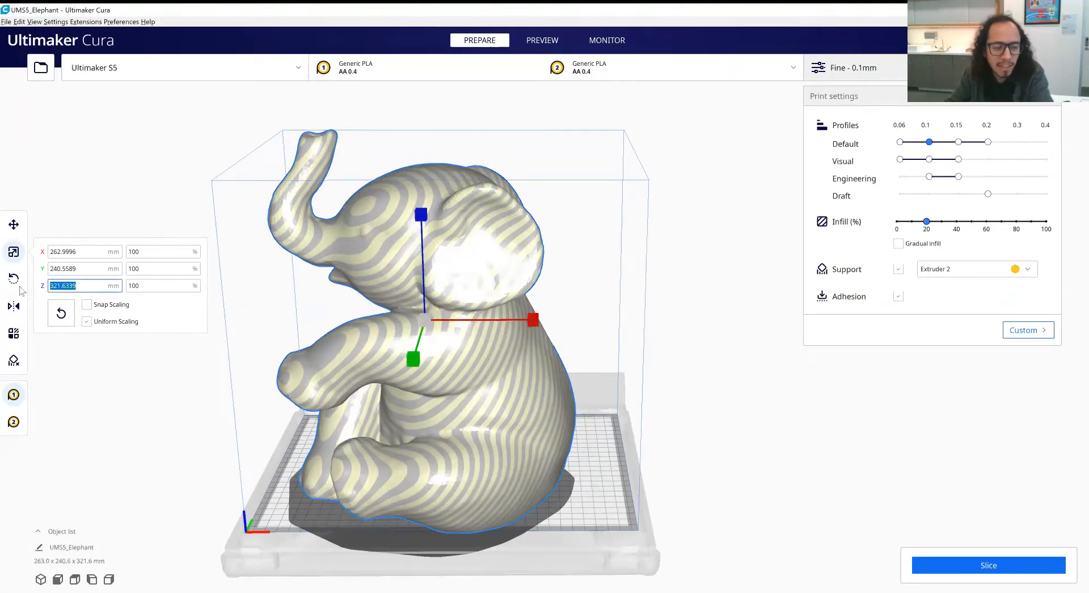
type("100")
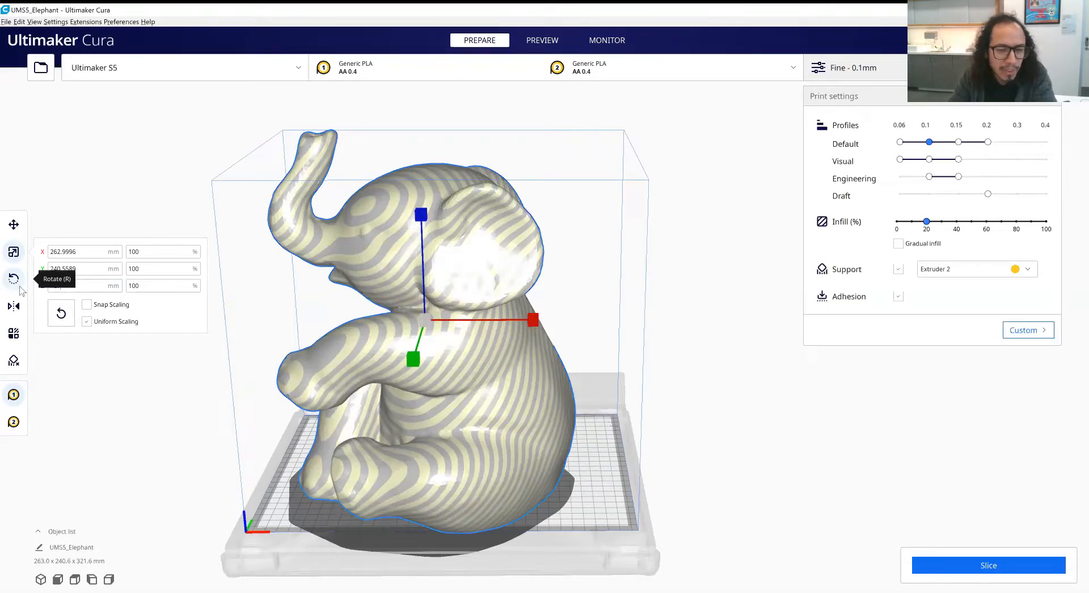
key("Return")
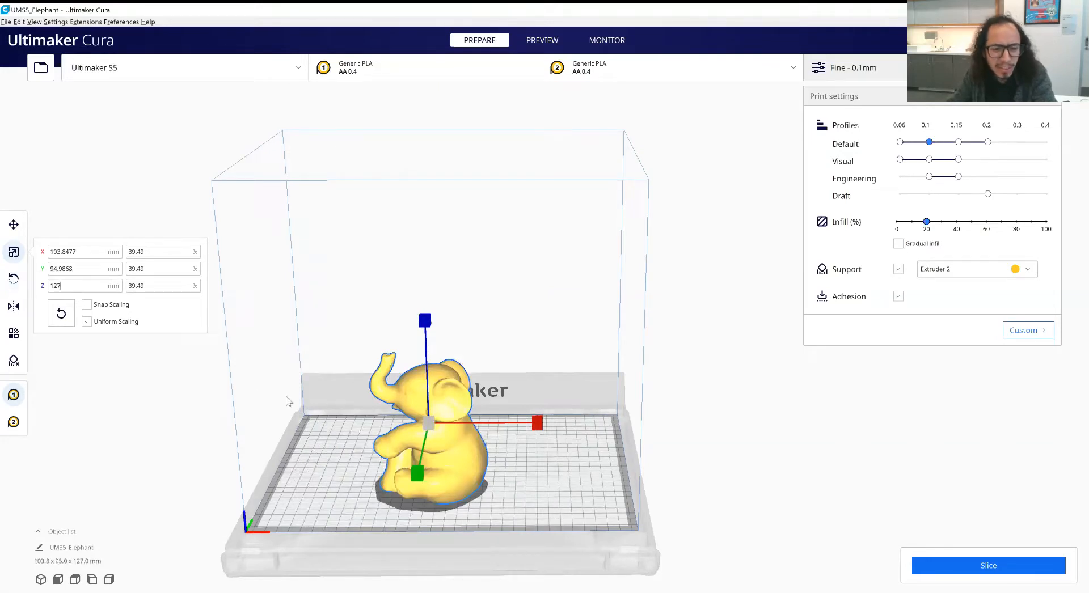
middle_click_drag(261, 401, 257, 402)
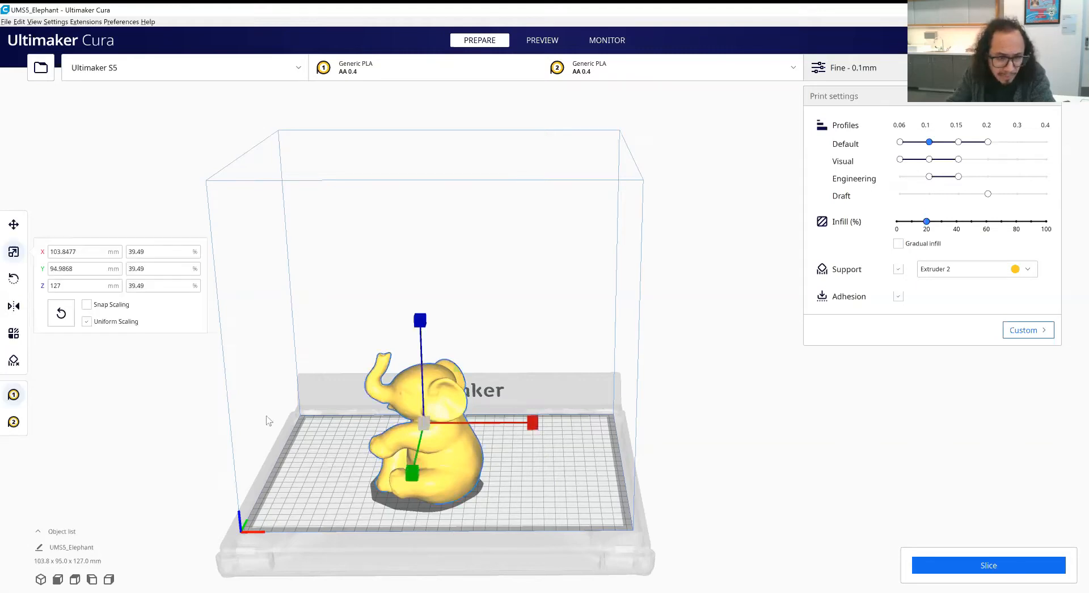
- Turn off uniform scaling, stretch the elephant to 200 mm along X, and undo the stretch
left_click(87, 321)
left_click(99, 253)
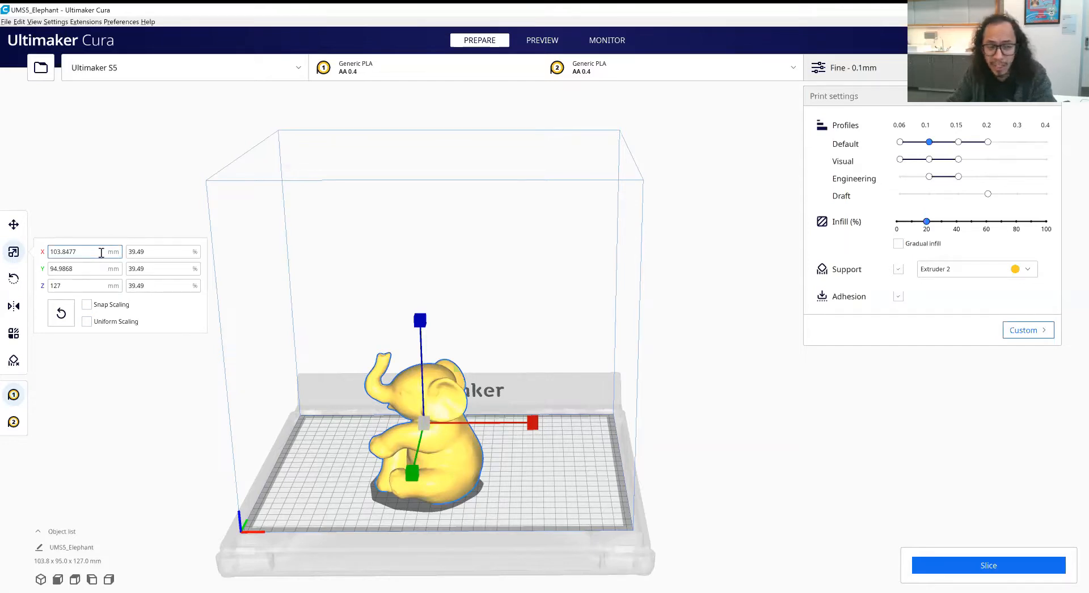
key("ctrl+a")
type("1")
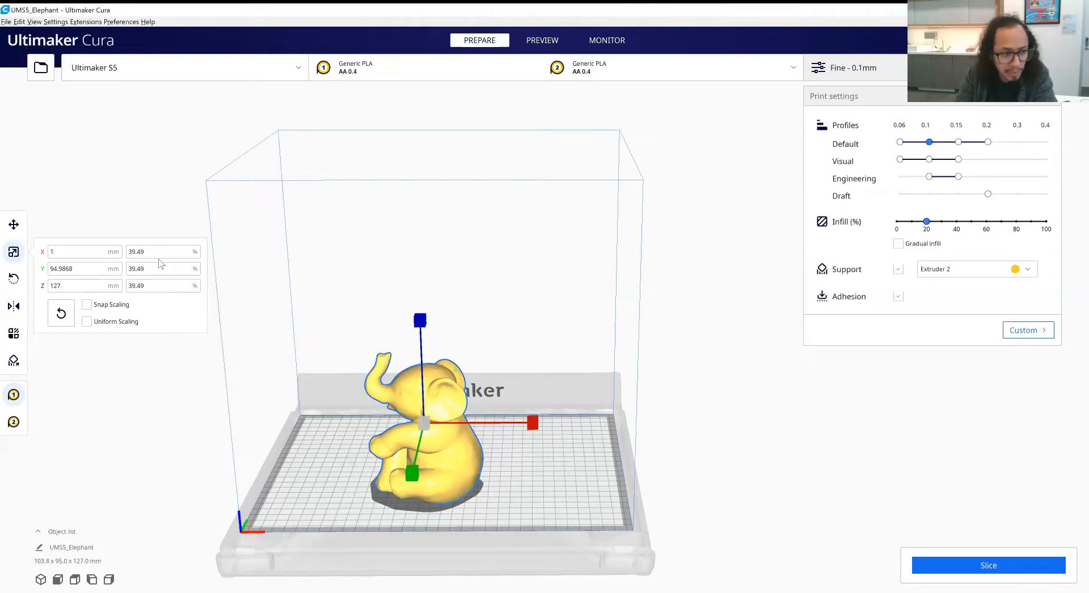
key("BackSpace")
type("200")
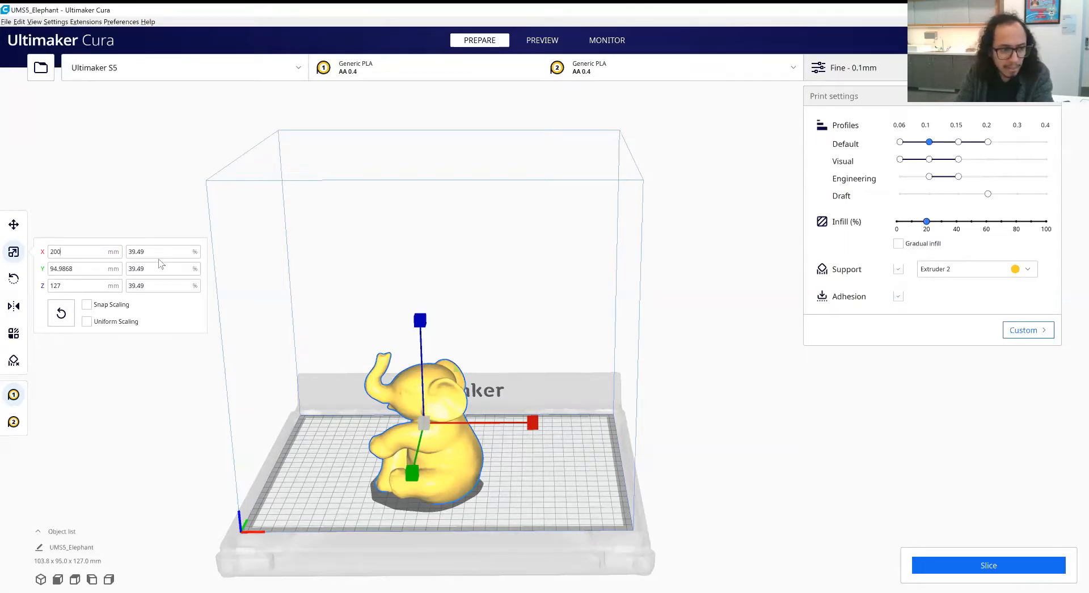
key("Return")
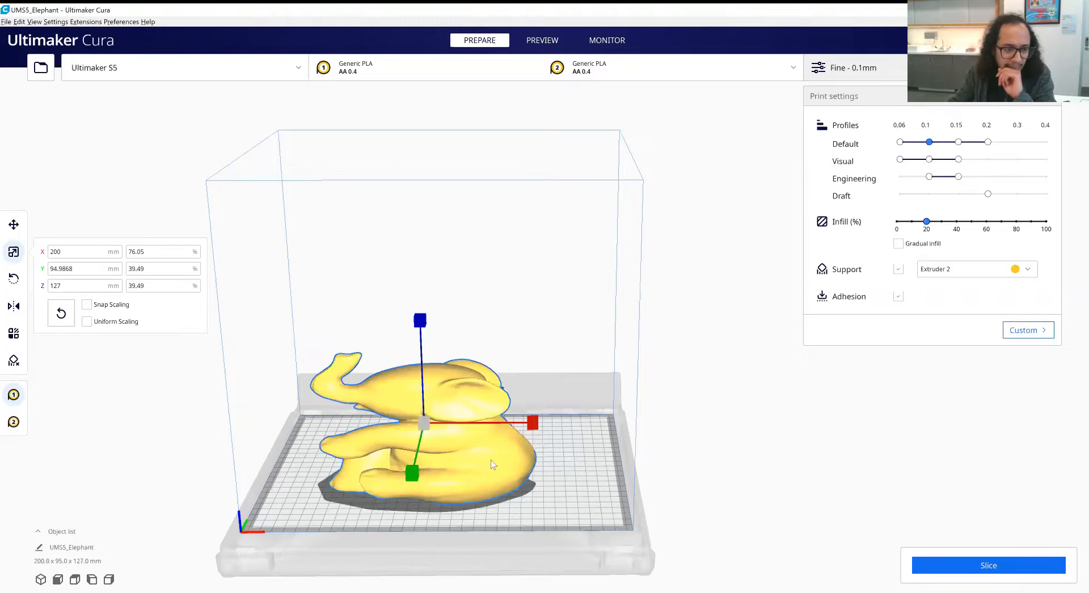
right_click_drag(491, 460, 513, 490)
key("ctrl+z")
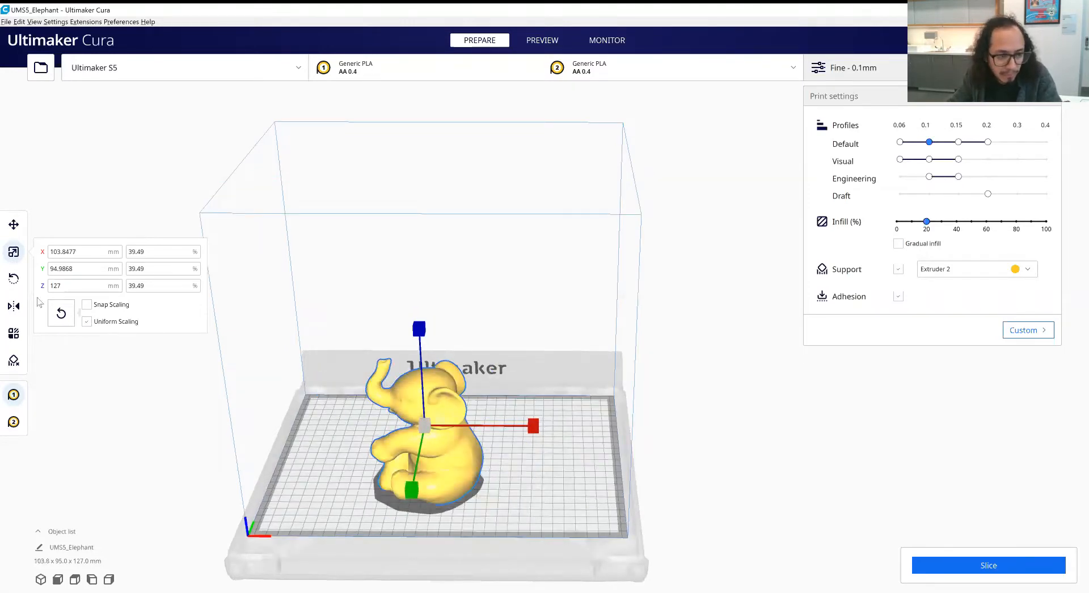
- Rotate the elephant 90° about the vertical axis so it faces the front edge of the build plate
left_click(13, 279)
middle_click_drag(340, 498, 561, 401)
scroll(509, 427, "up", 1)
scroll(561, 401, "up", 4)
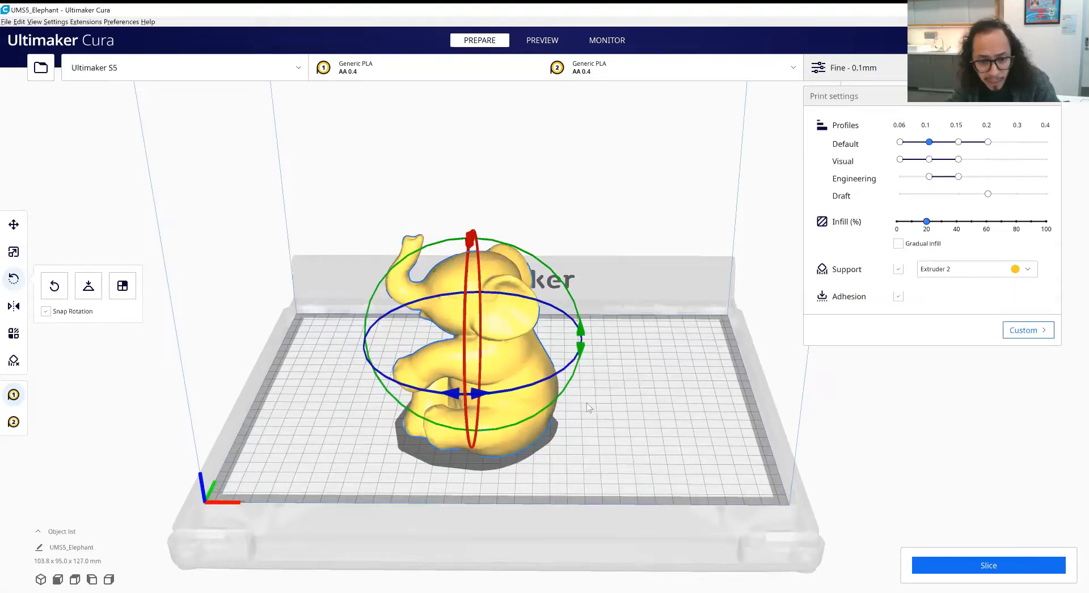
right_click_drag(613, 400, 551, 392)
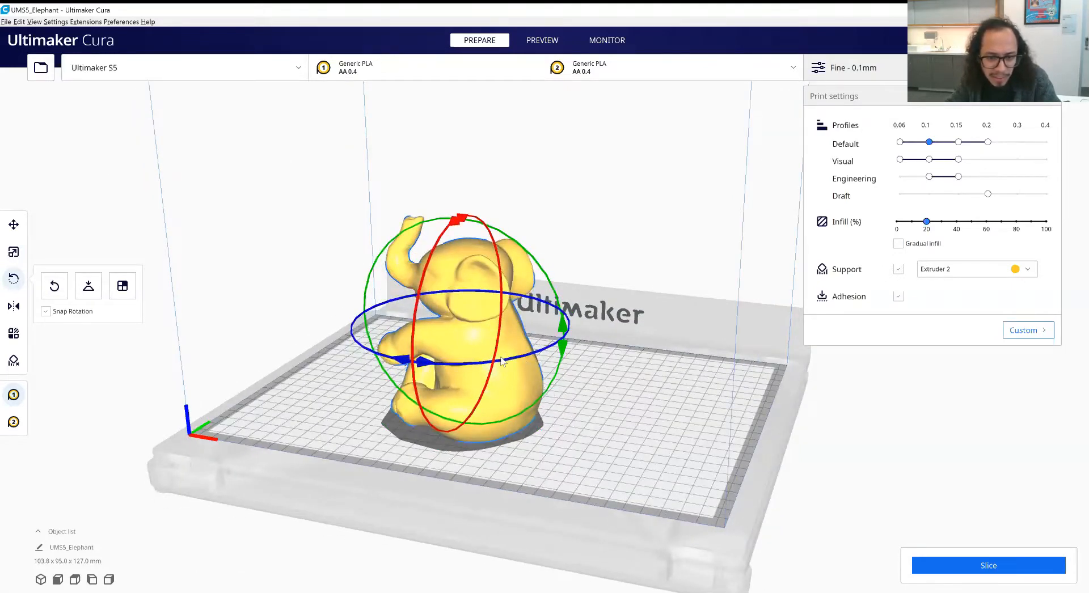
right_click_drag(503, 362, 569, 357)
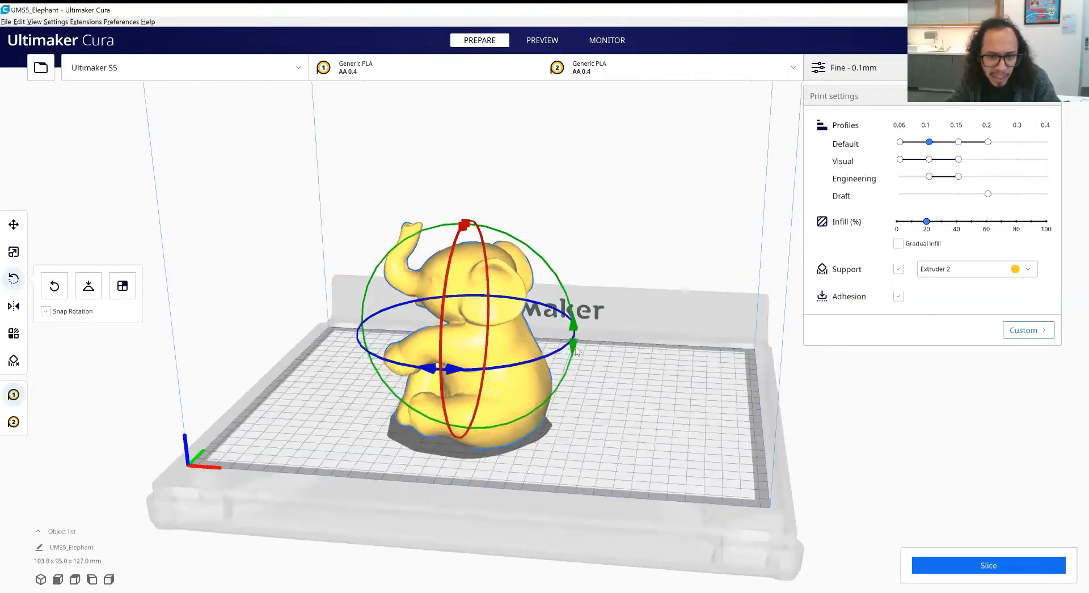
right_click_drag(507, 331, 461, 379)
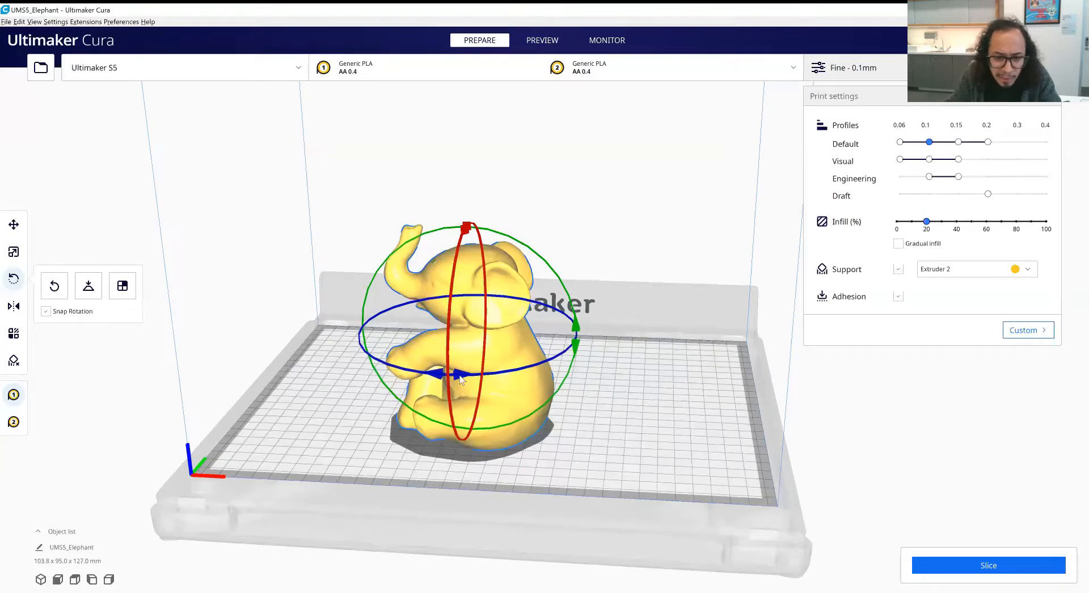
mouse_move(460, 379)
left_mouse_down()
mouse_move(439, 381)
mouse_move(461, 382)
left_mouse_up()
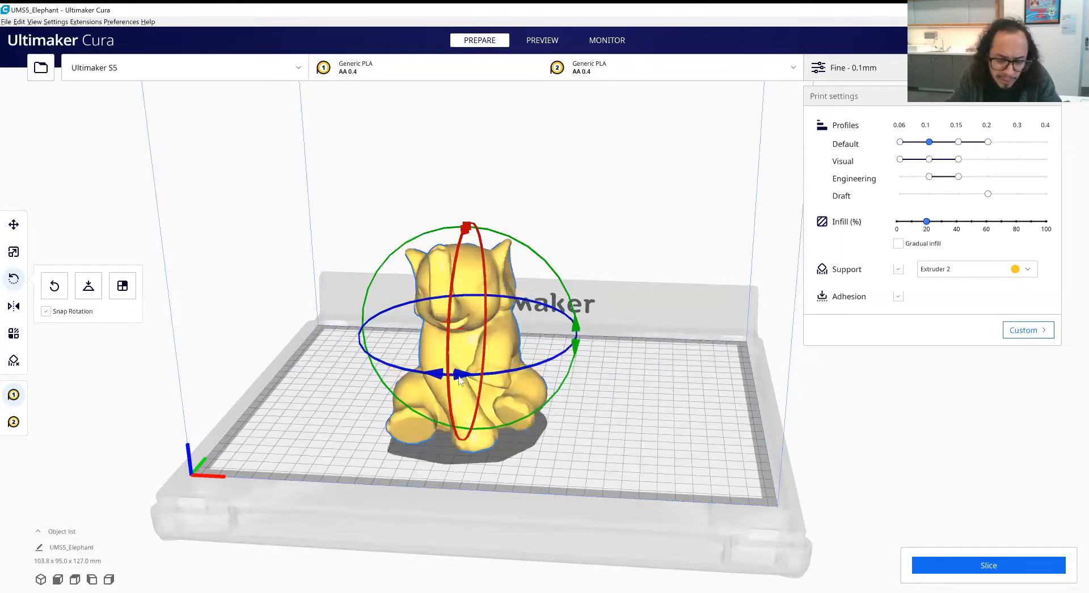
- Try a further rotation of the elephant and undo it
right_click_drag(494, 399, 508, 408)
left_click_drag(481, 395, 390, 303)
key("ctrl+z")
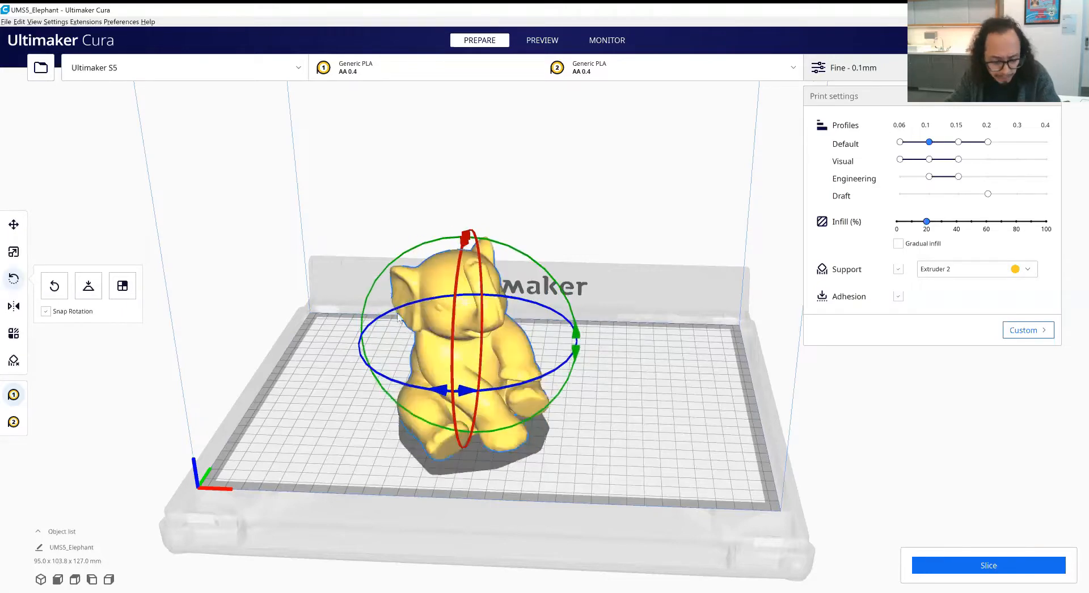
key("ctrl+z")
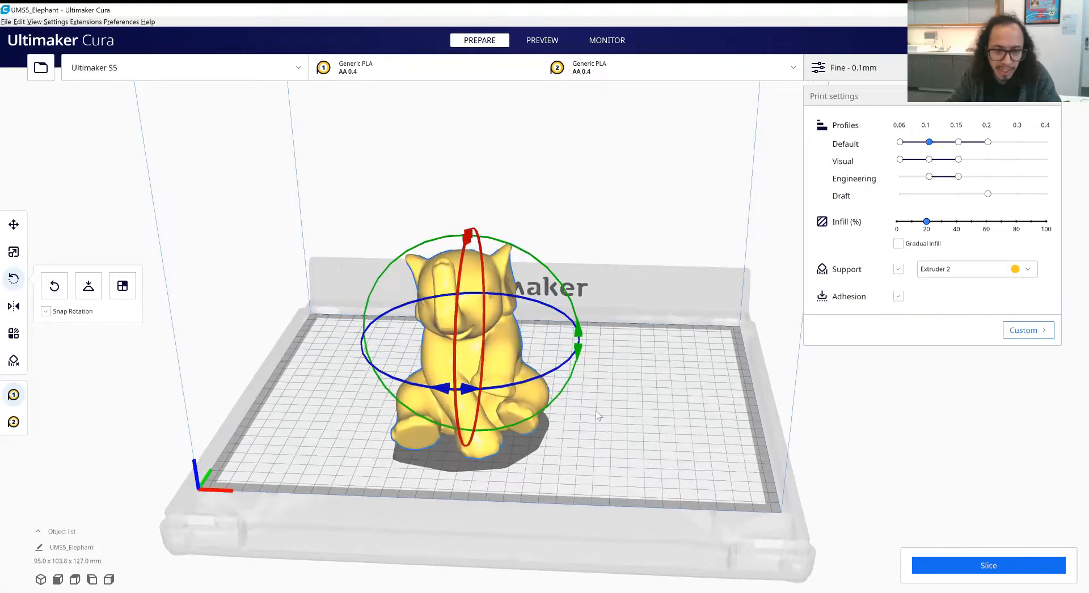
- Reset the elephant's rotation to its original orientation and undo the reset
right_click_drag(610, 419, 537, 442)
left_click(547, 444)
right_click_drag(491, 333, 485, 338)
left_click(486, 338)
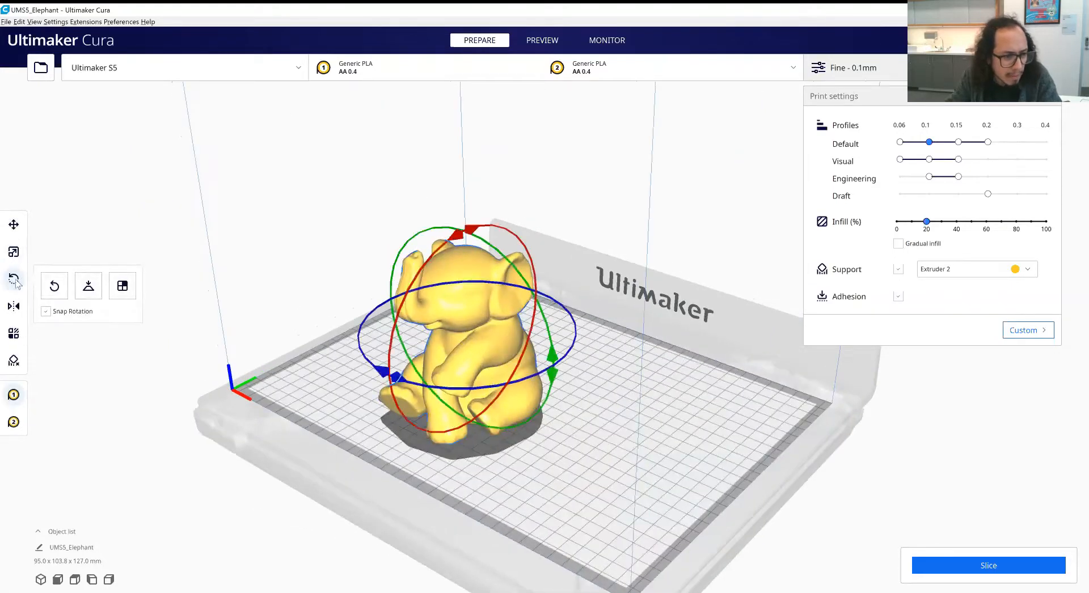
left_click(54, 287)
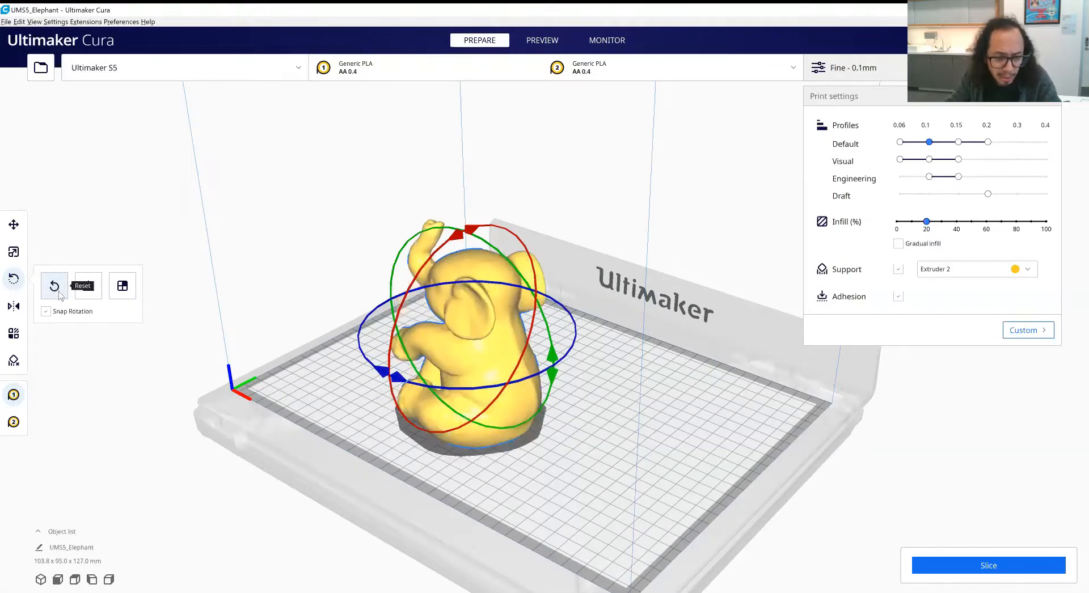
key("ctrl+z")
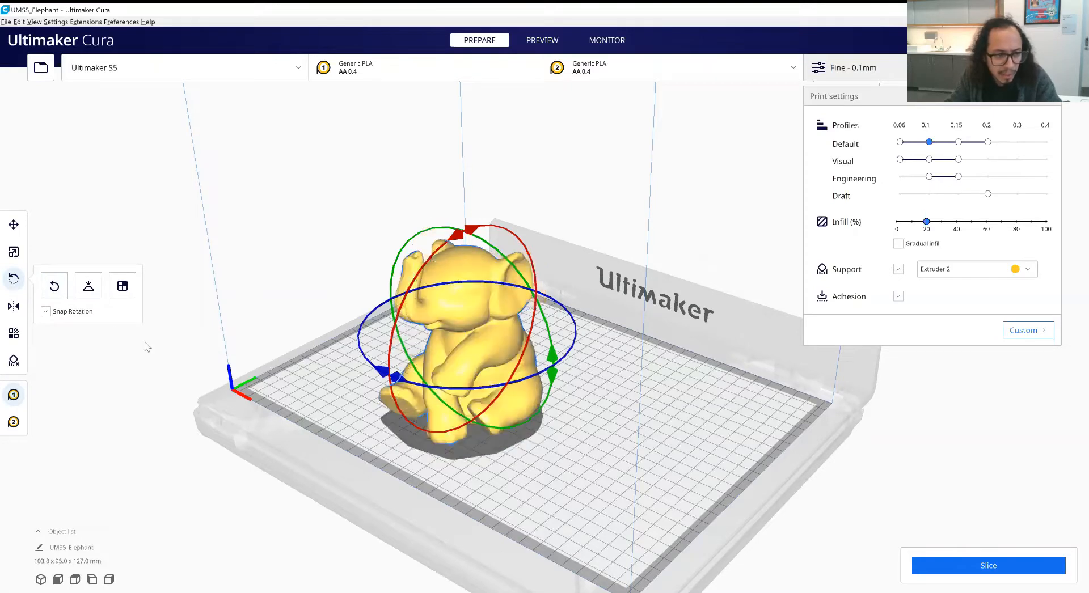
- Tilt the elephant about the X axis and lay it flat on the build plate automatically
right_click_drag(315, 416, 573, 442)
left_click_drag(566, 304, 573, 414)
left_click_drag(471, 310, 475, 417)
right_click_drag(474, 418, 509, 427)
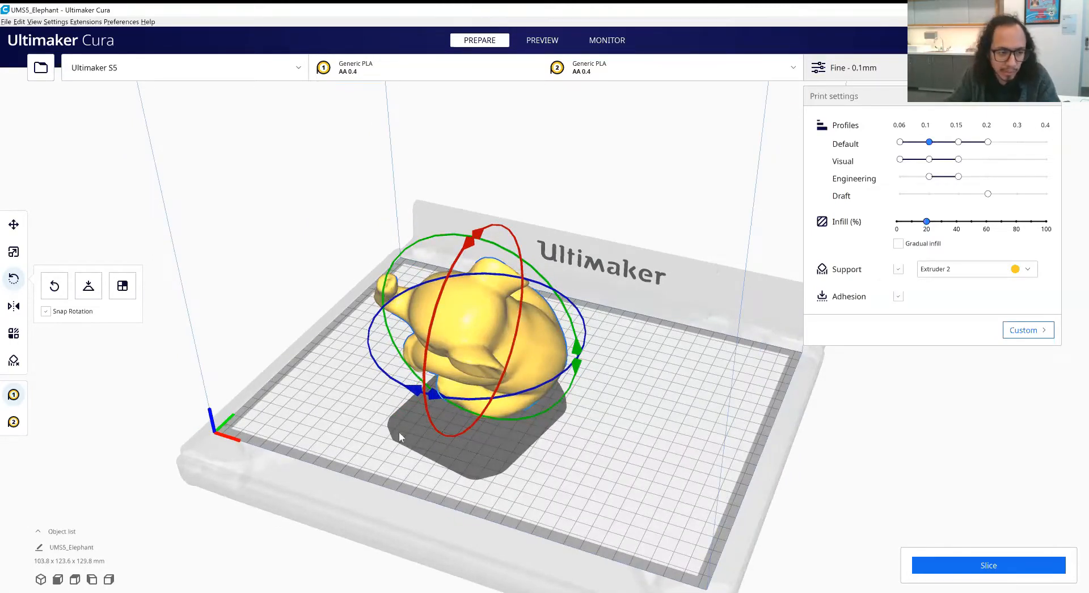
left_click(88, 286)
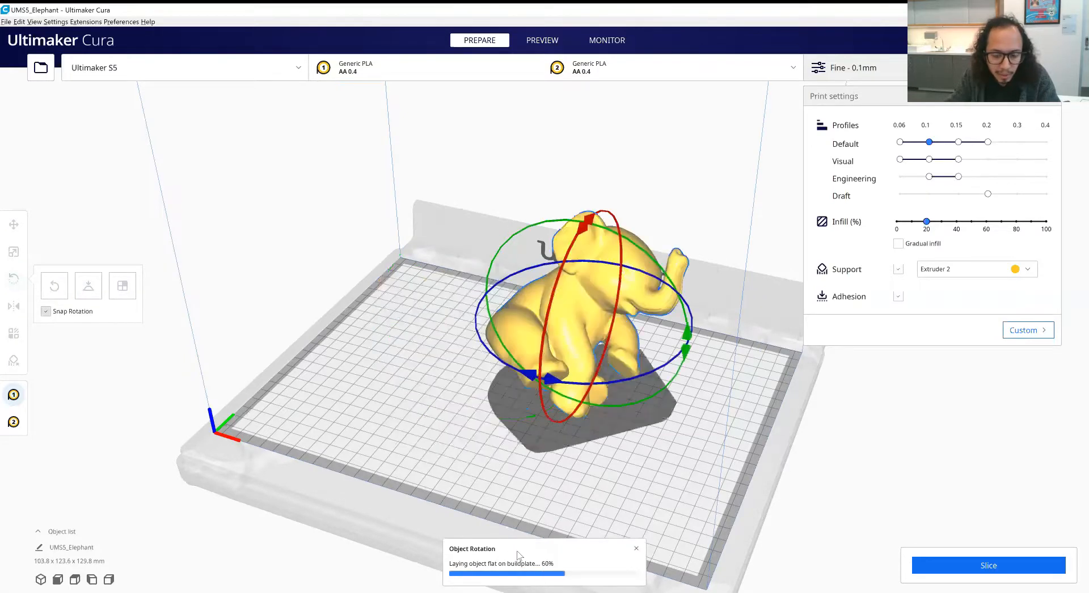
right_click_drag(561, 480, 534, 480)
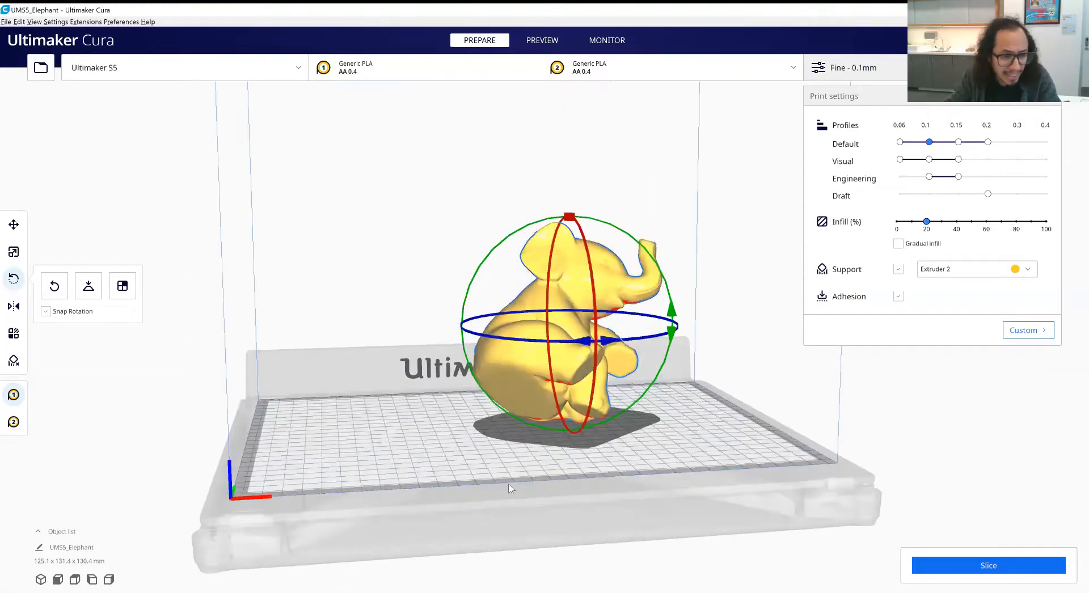
- Use face alignment to set the elephant's underside onto the build plate
left_click(123, 288)
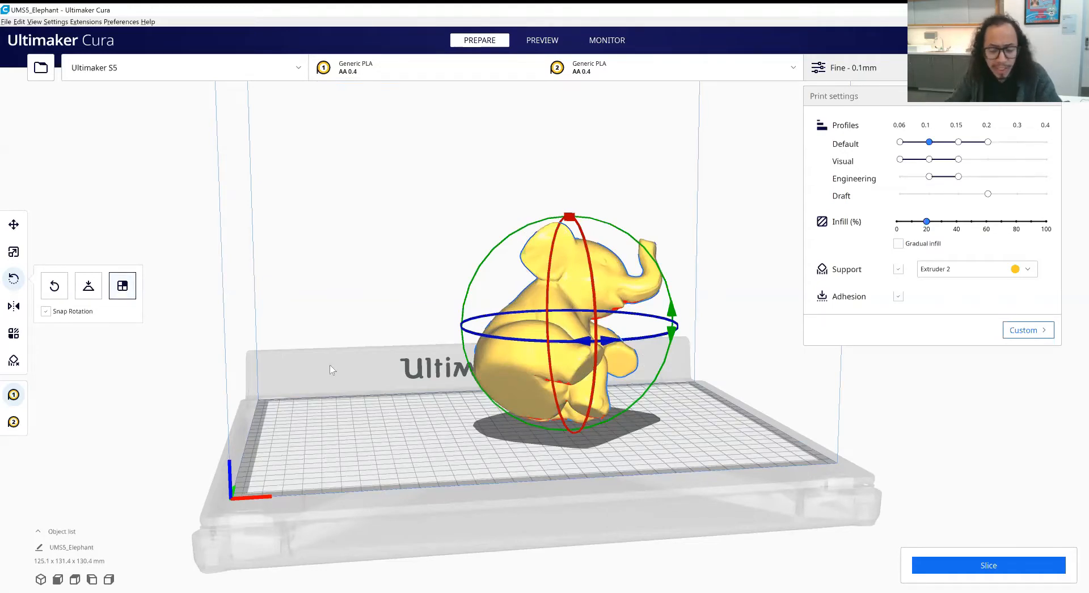
right_click_drag(405, 397, 607, 259)
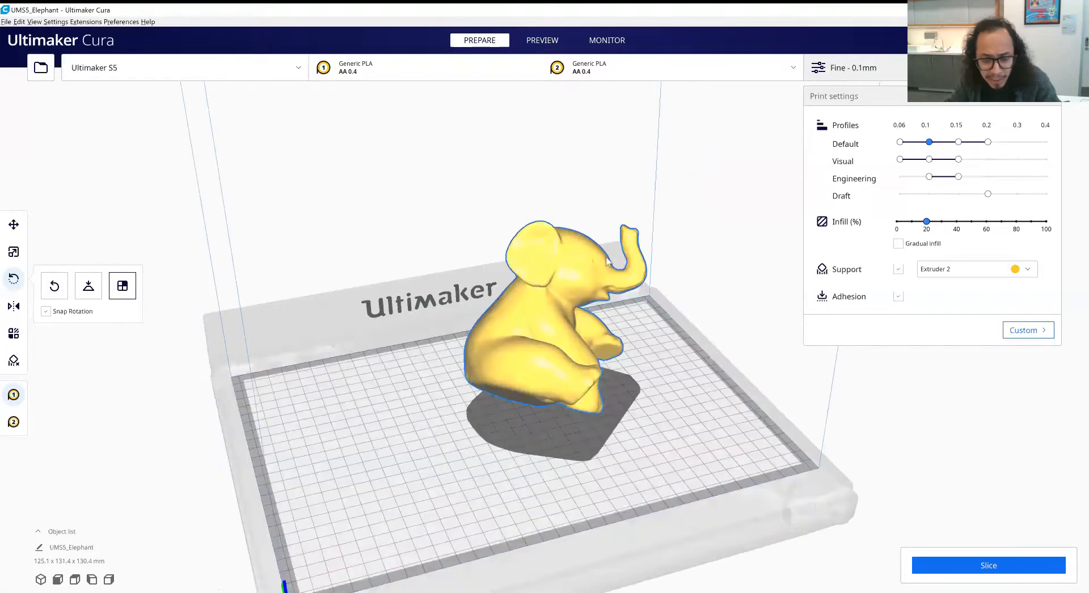
right_click_drag(593, 426, 516, 410)
left_click(515, 409)
right_click_drag(577, 459, 630, 457)
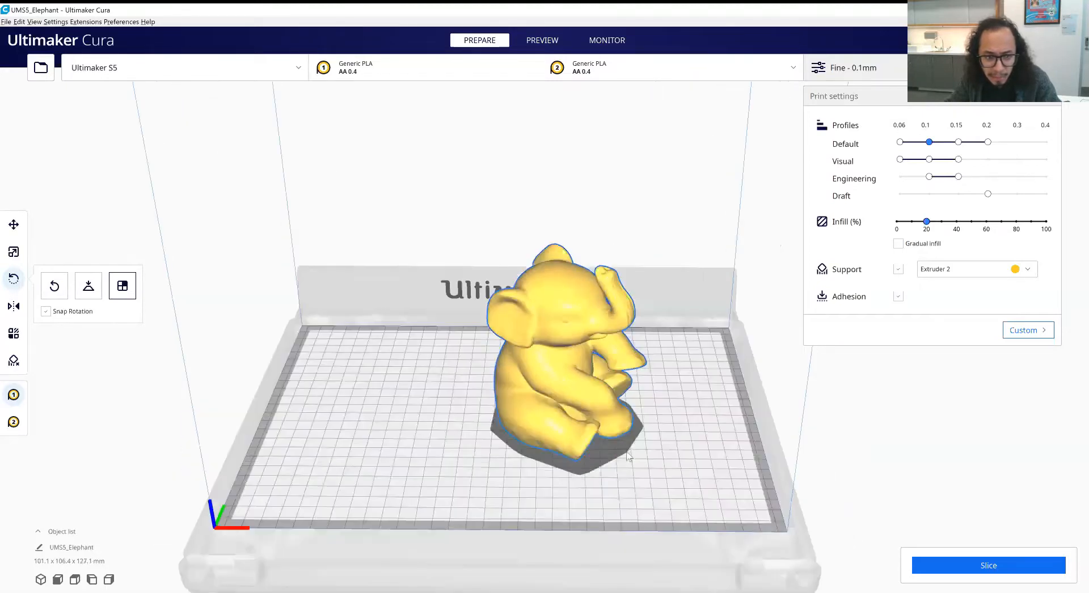
- Align the elephant's head and other body faces to the build plate in turn, finishing with its flat base
left_click(564, 299)
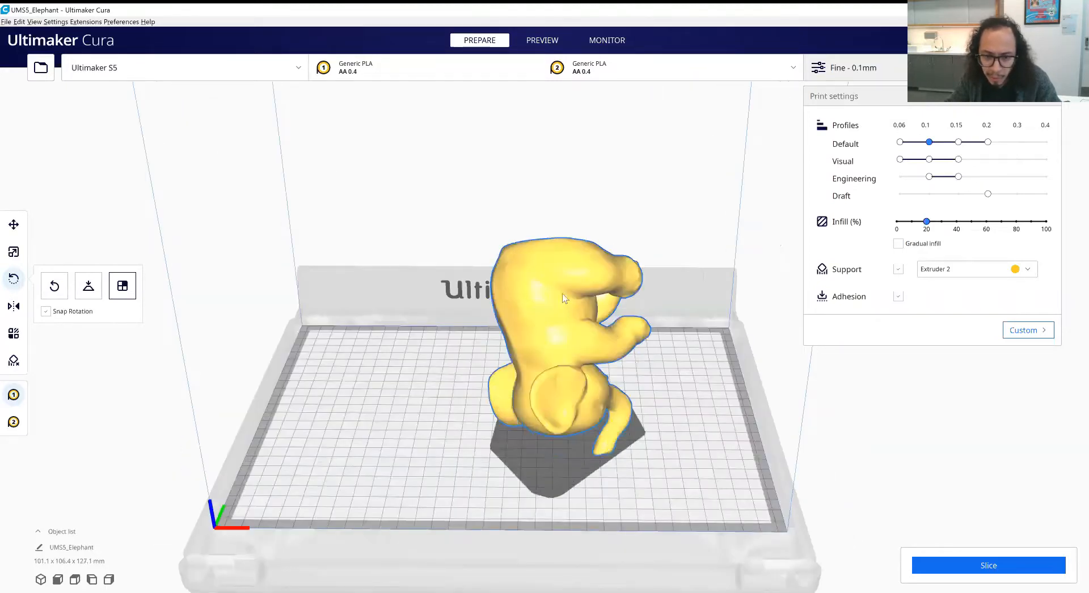
left_click(589, 356)
left_click(609, 368)
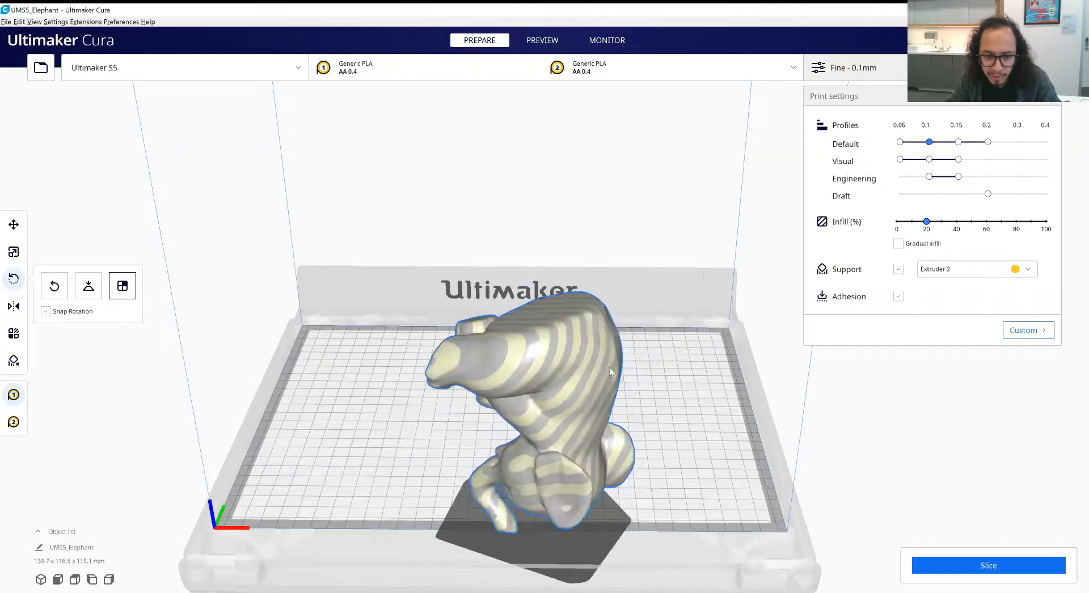
left_click(547, 312)
- Move the elephant back within the build area, to about X 2 mm and Y 30 mm
left_click(14, 224)
left_click_drag(491, 445, 479, 386)
right_click_drag(492, 472, 431, 468)
- Examine the elephant from the front, underneath and side for overhangs that need support
middle_click_drag(489, 486, 504, 493)
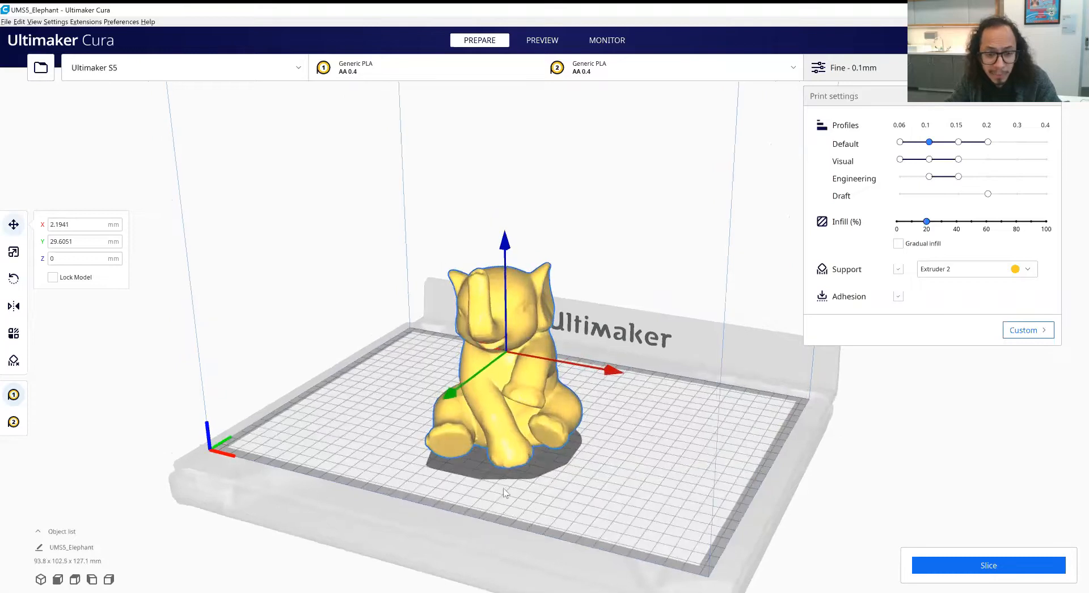
scroll(505, 493, "up", 2)
right_click_drag(555, 516, 464, 338)
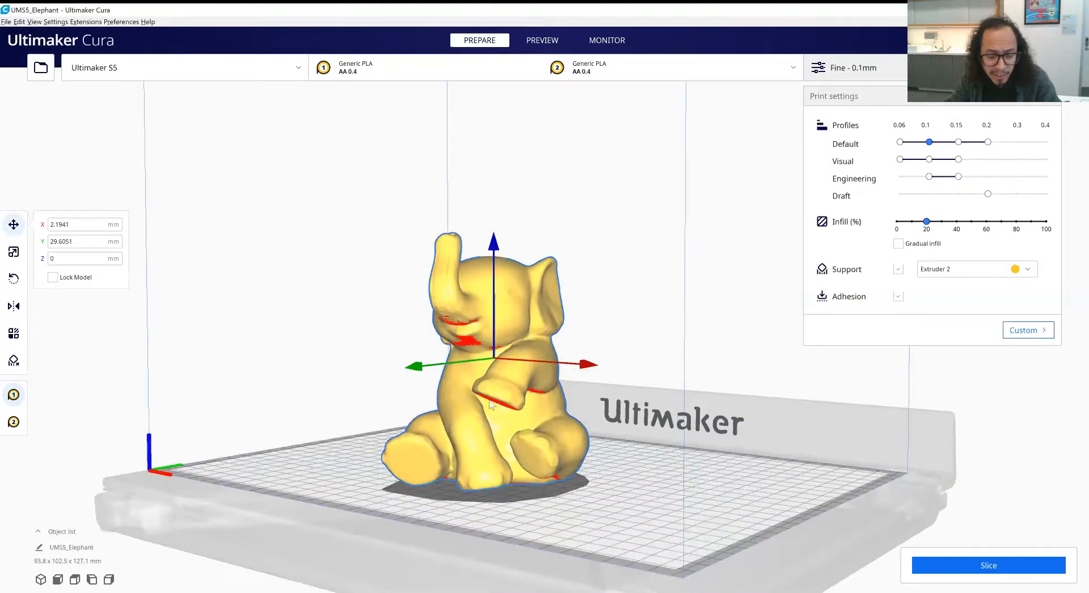
right_click_drag(495, 404, 596, 374)
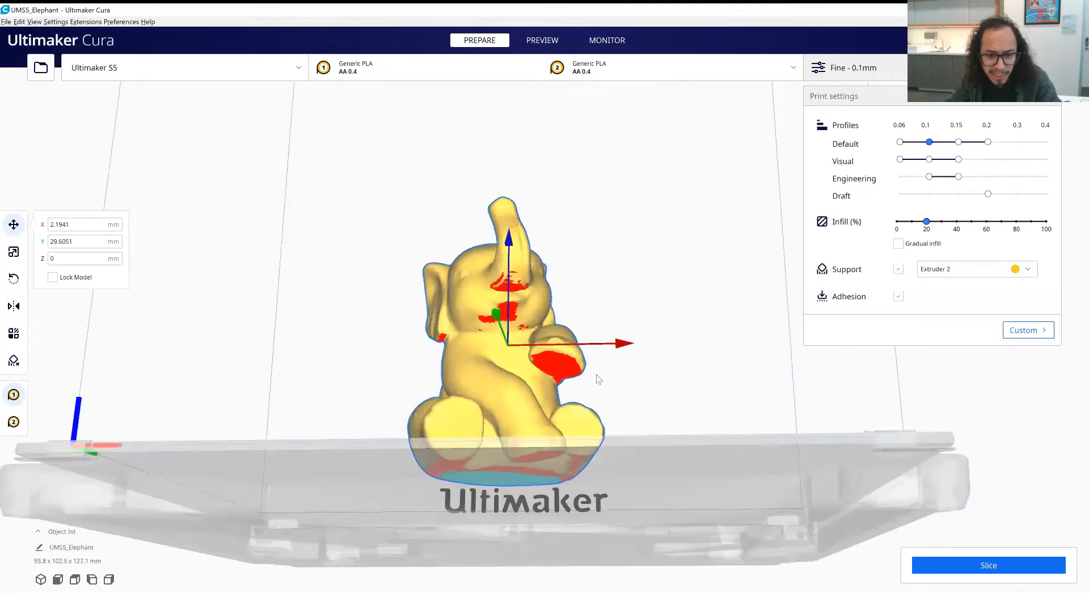
right_click_drag(401, 394, 465, 475)
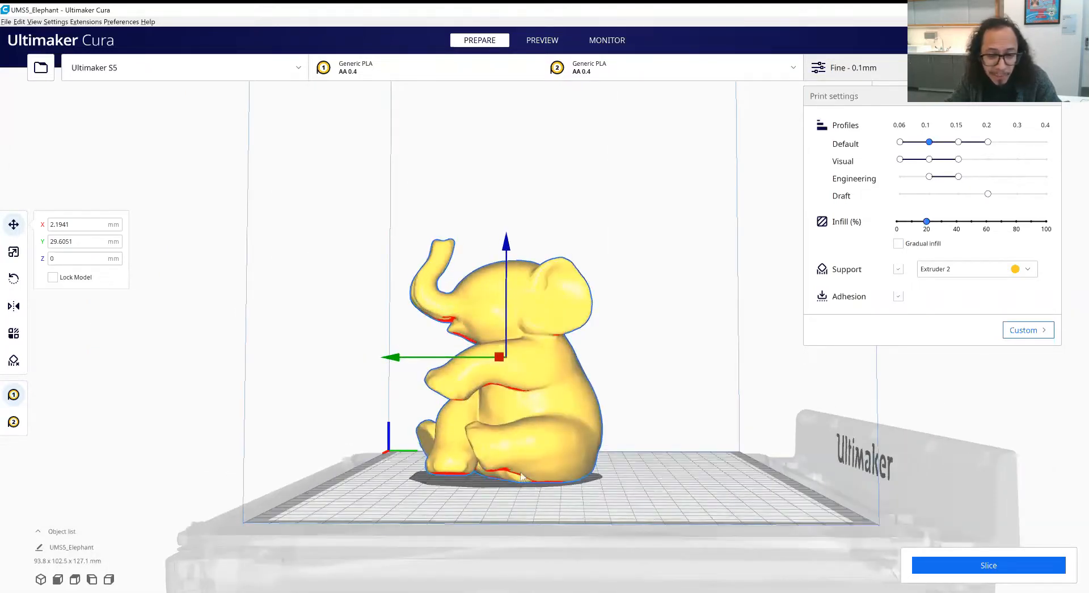
- Inspect the elephant's overhangs from the side round to the front, and reselect the model
right_click_drag(448, 400, 449, 409)
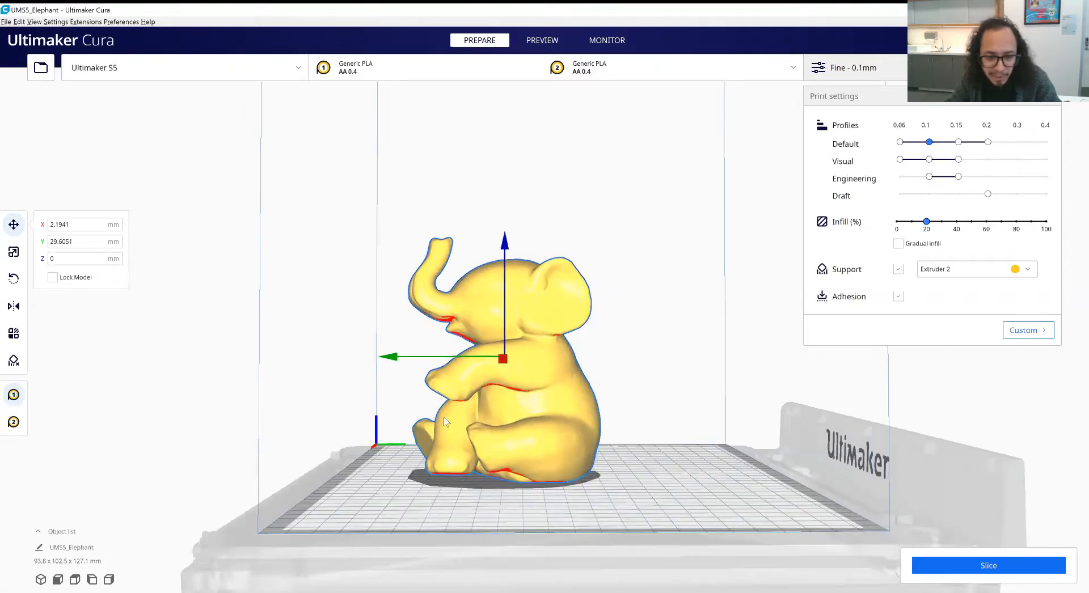
left_click(402, 431)
right_click_drag(385, 433, 451, 432)
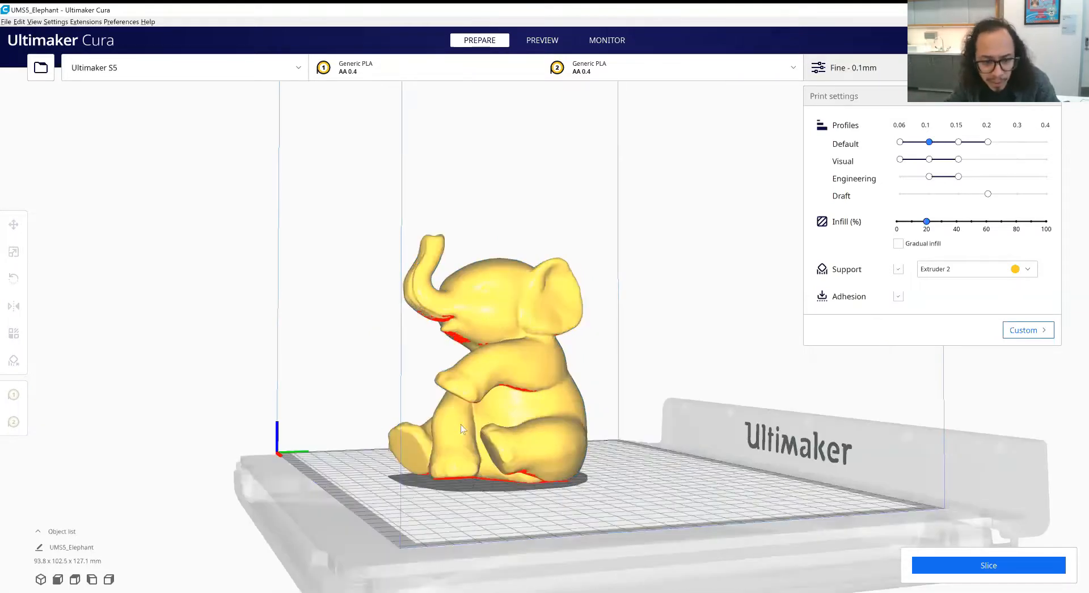
right_click_drag(374, 439, 581, 453)
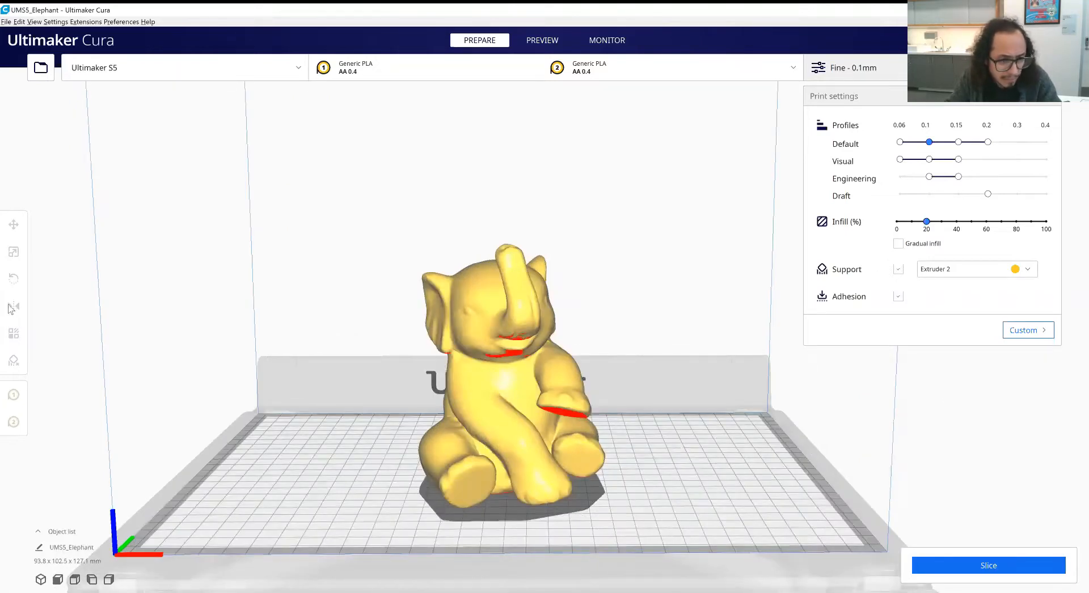
key("ctrl+a")
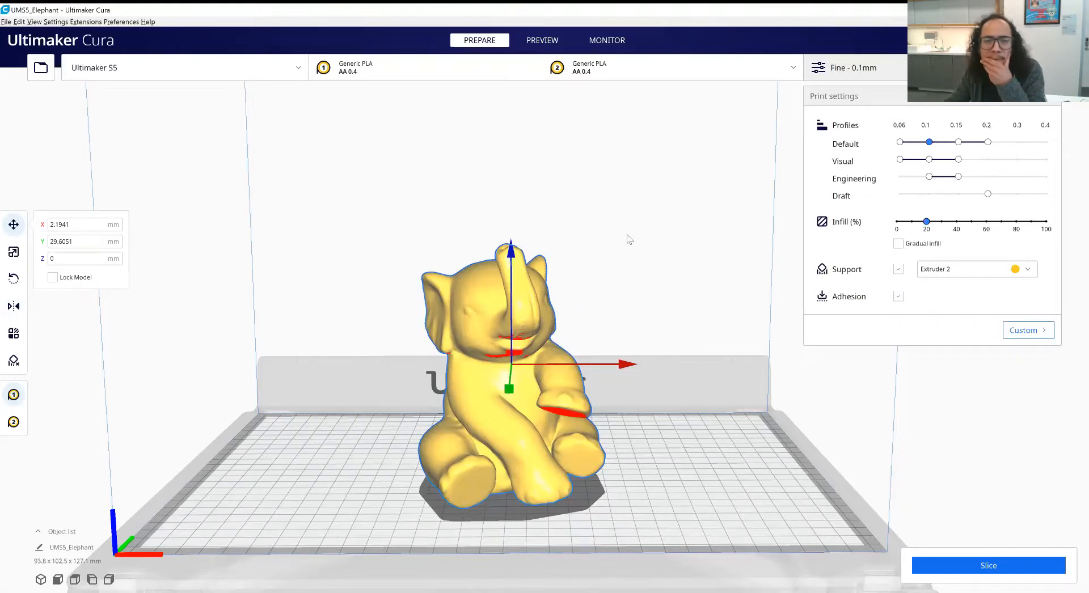
- Set extruder 1's material to PETG and view the elephant in that material
left_click(428, 72)
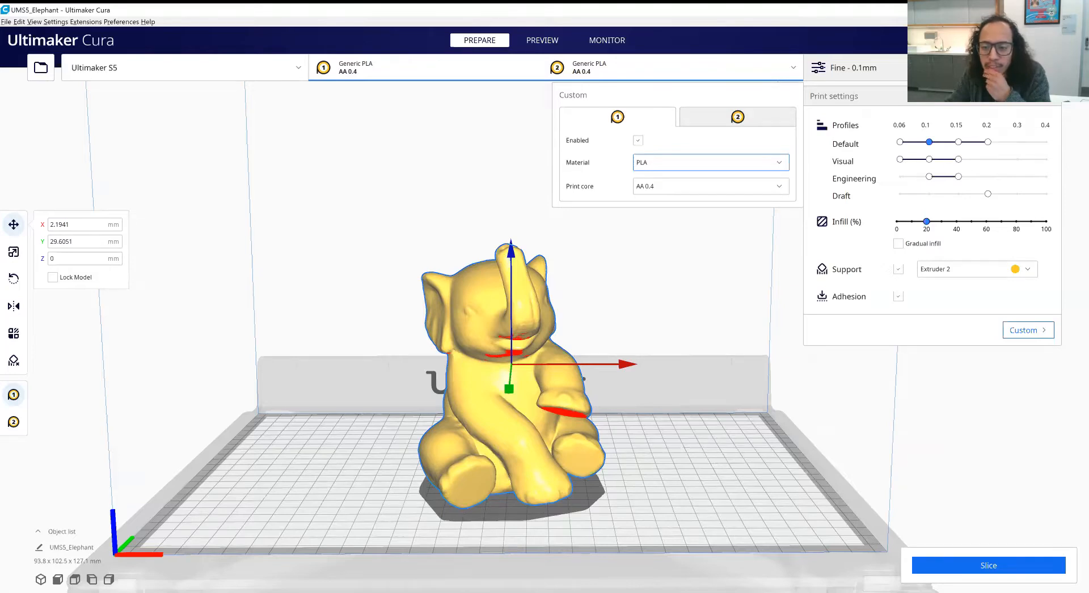
left_click(853, 280)
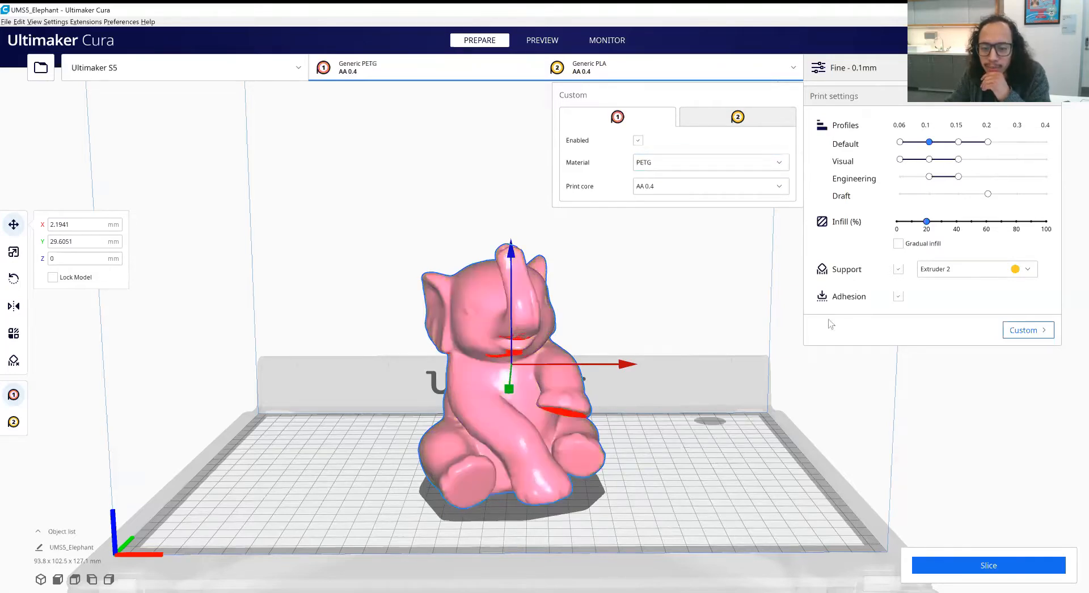
left_click(772, 356)
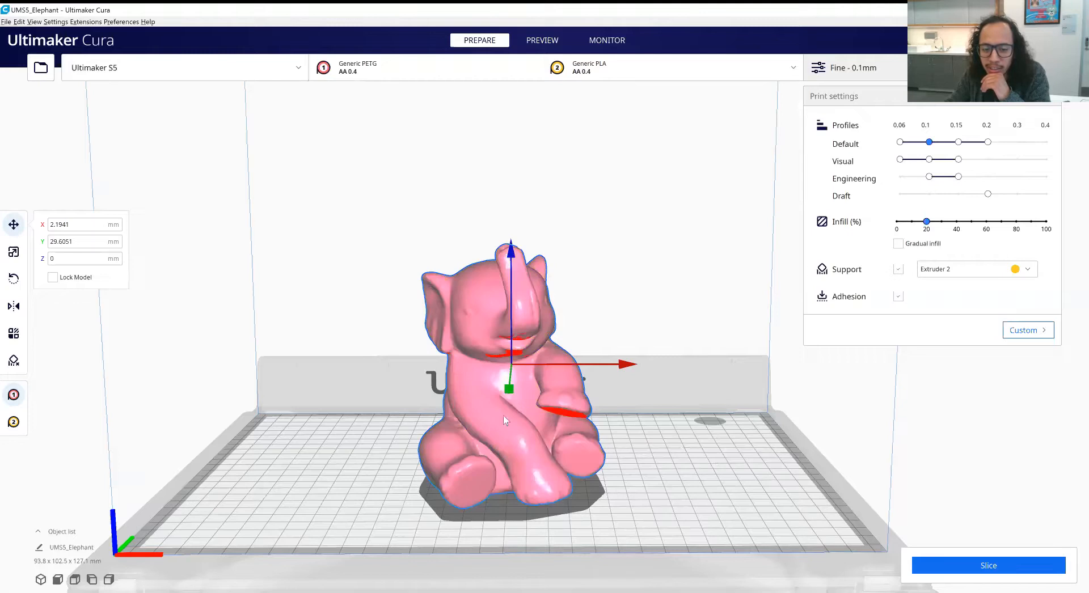
left_click(667, 429)
right_click_drag(707, 436, 691, 435)
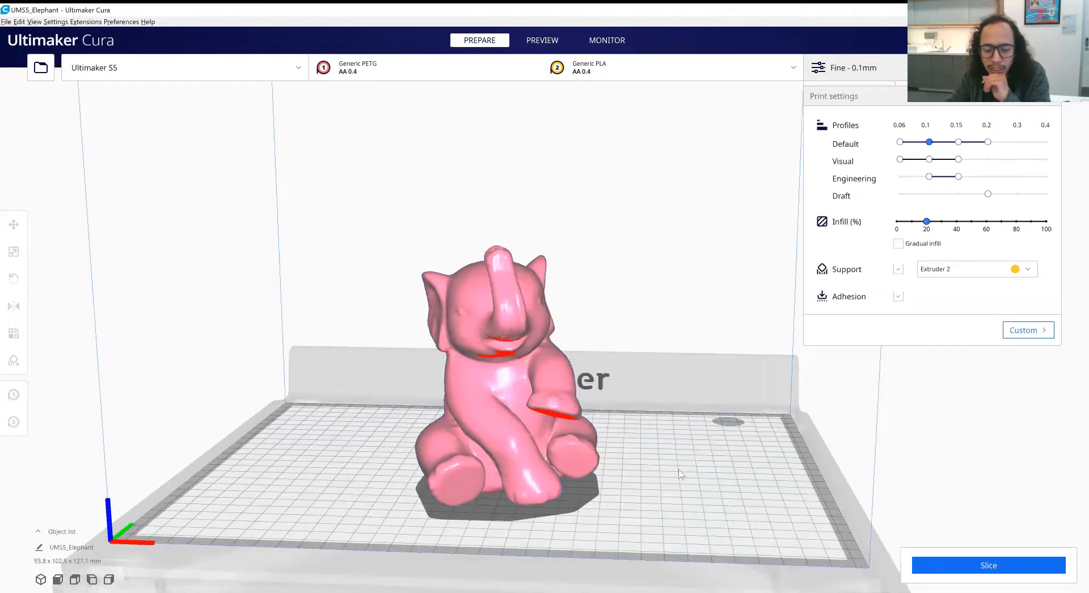
right_click_drag(681, 470, 707, 471)
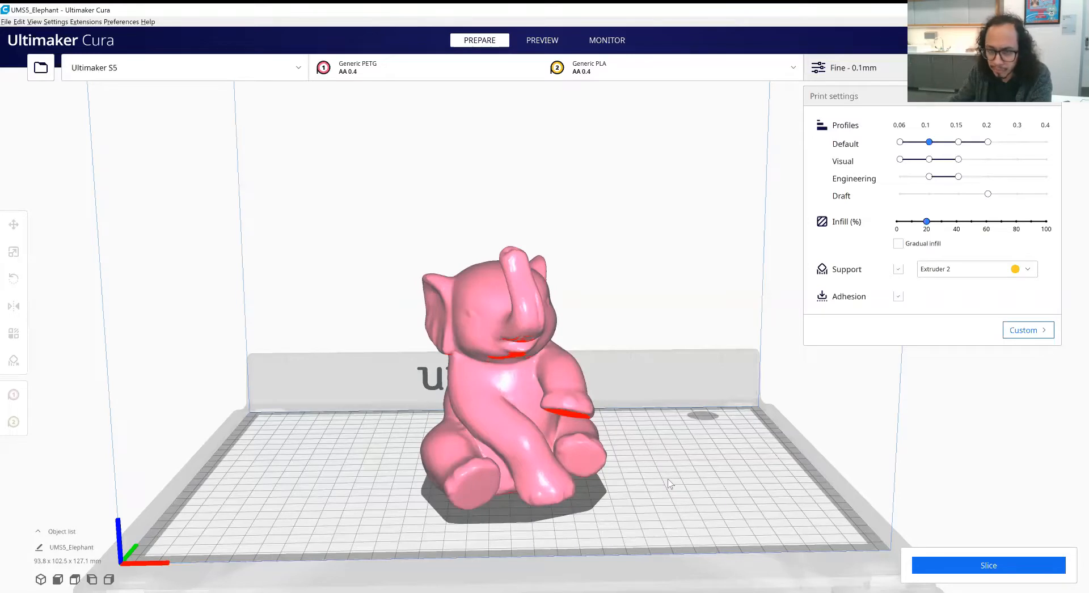
- Set extruder 1's material back to PLA and view the elephant from an angle
left_click(649, 69)
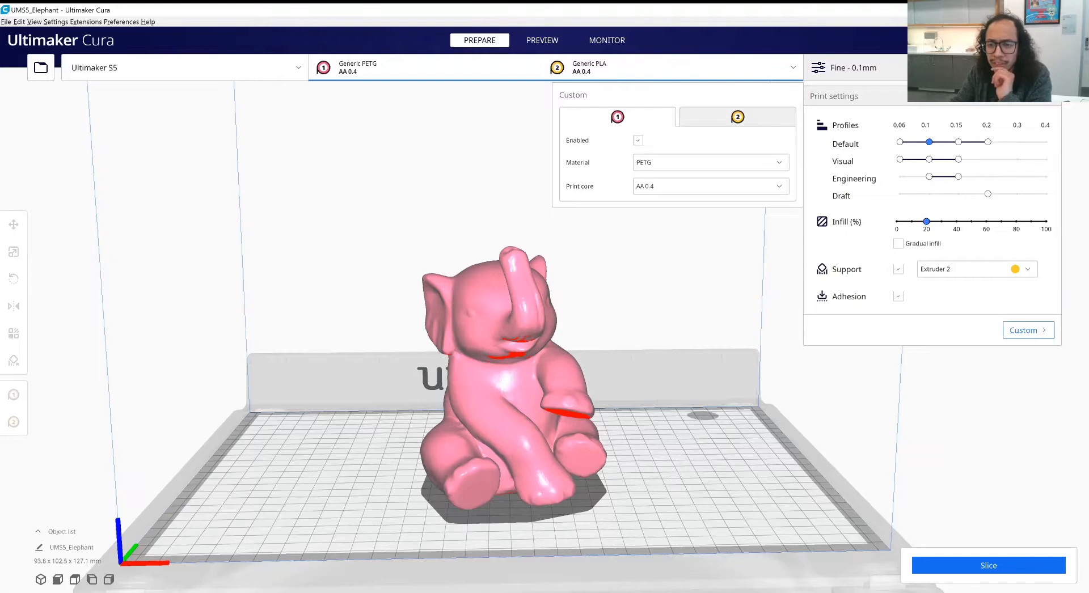
left_click(750, 466)
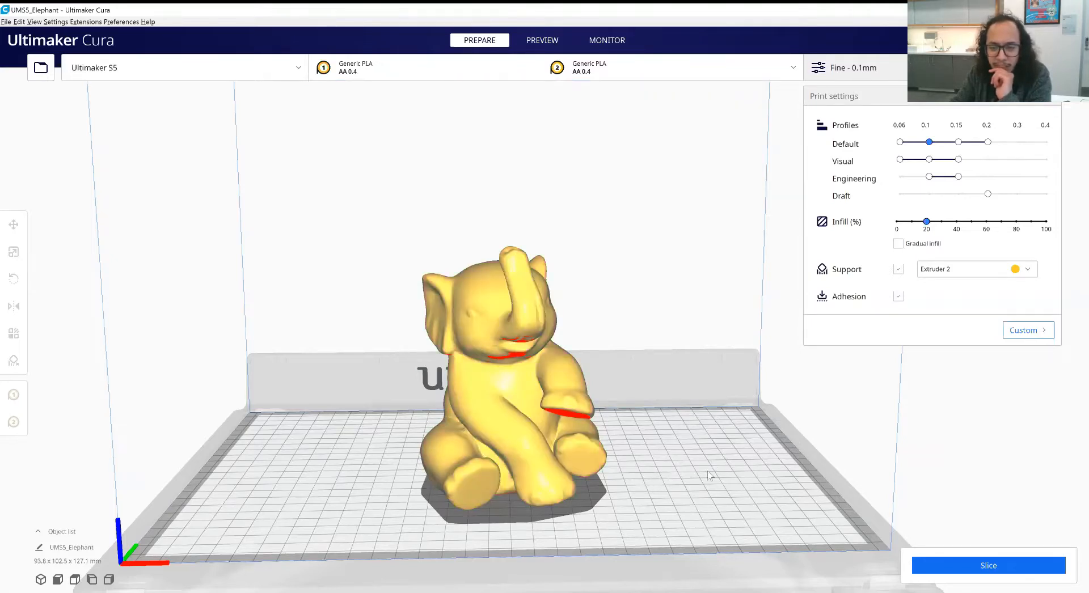
right_click_drag(705, 473, 631, 485)
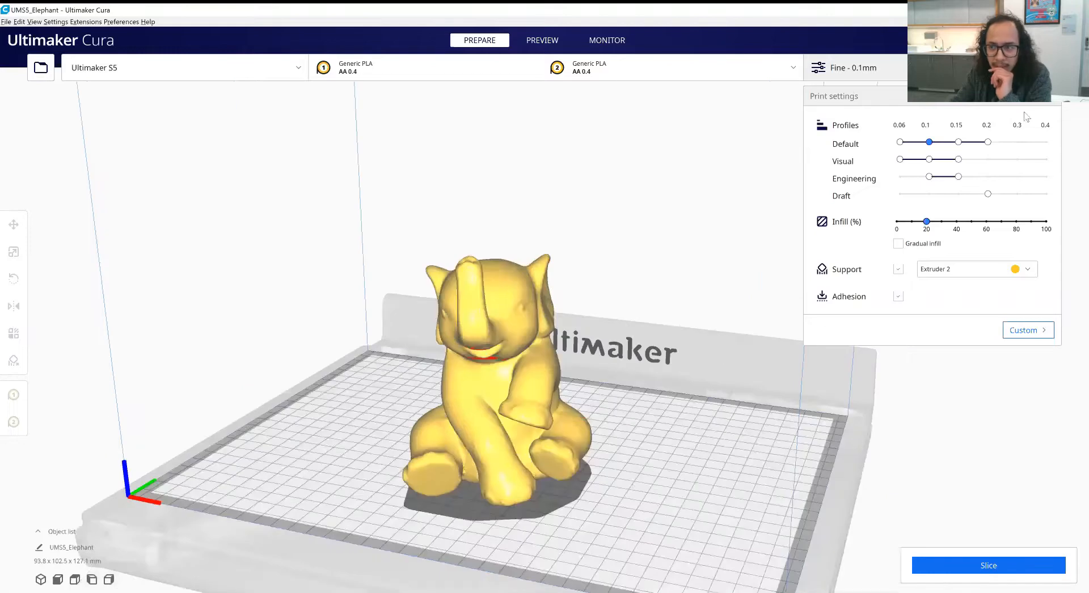
- Hide and reopen the recommended print settings to check the infill density
left_click(1051, 97)
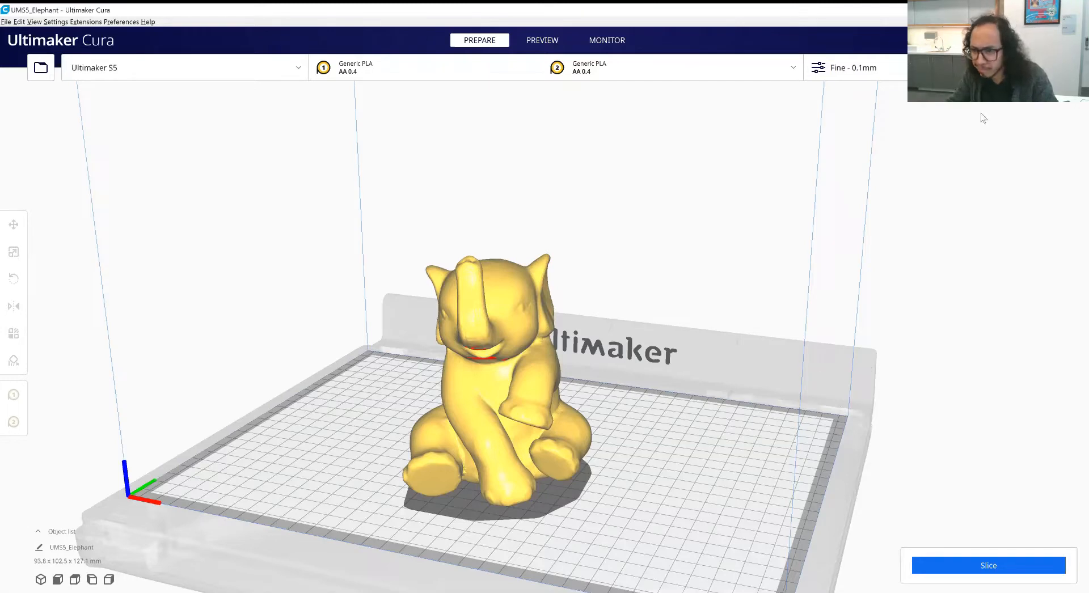
left_click(853, 68)
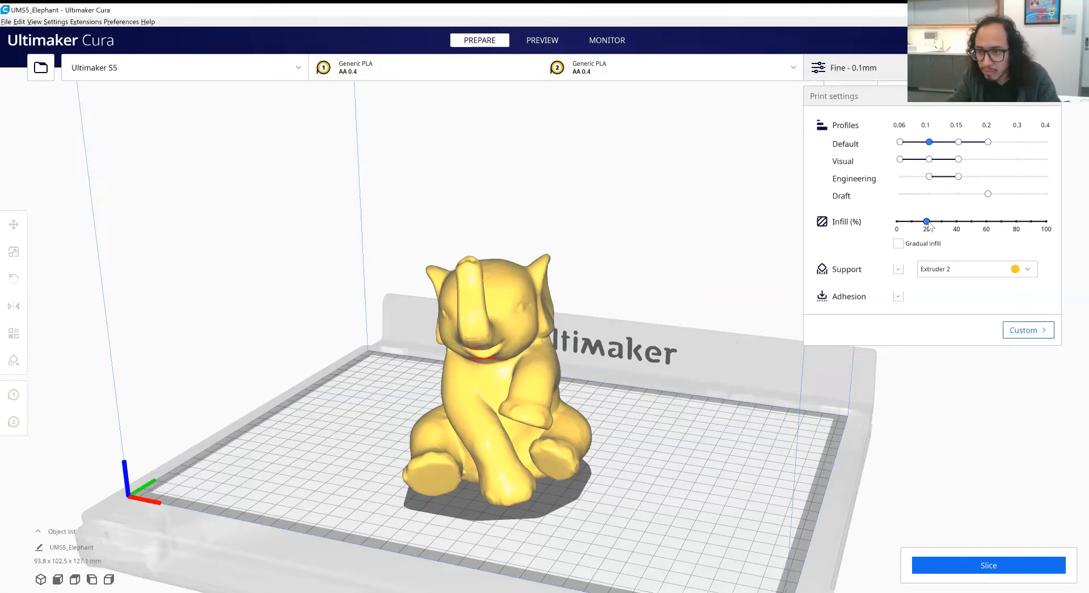
mouse_move(927, 225)
left_mouse_down()
mouse_move(946, 225)
mouse_move(926, 222)
left_mouse_up()
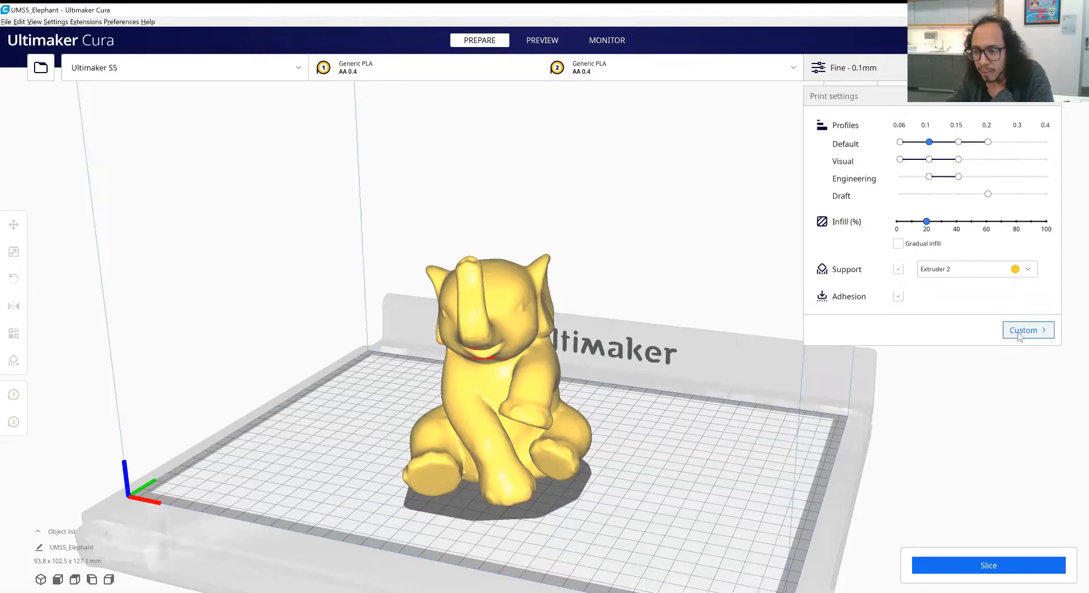
- Switch the print settings to custom mode and enlarge their display so every category fits
left_click(880, 78)
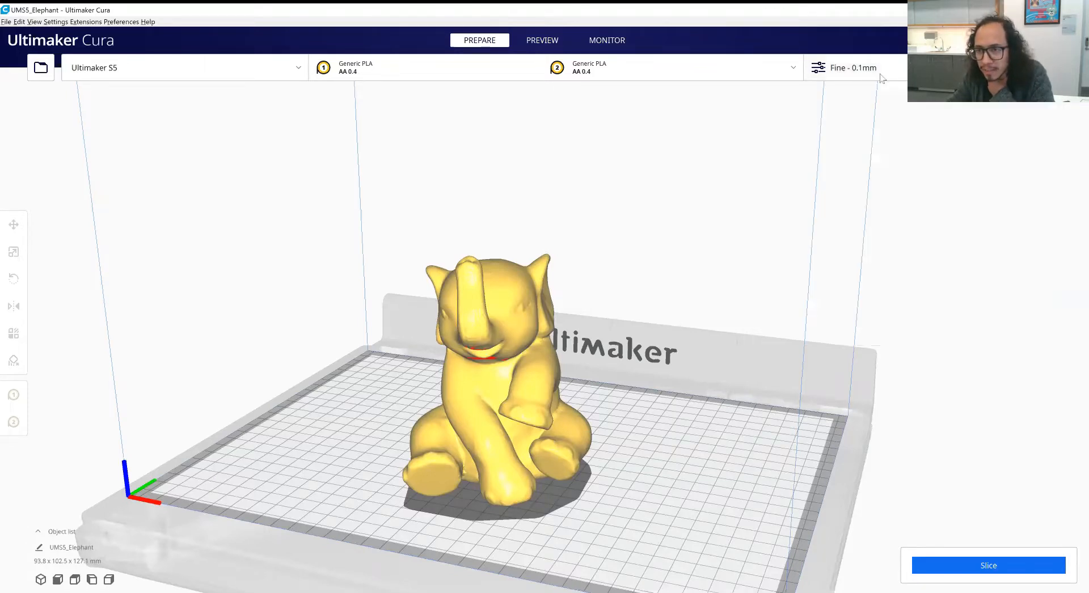
left_click(880, 77)
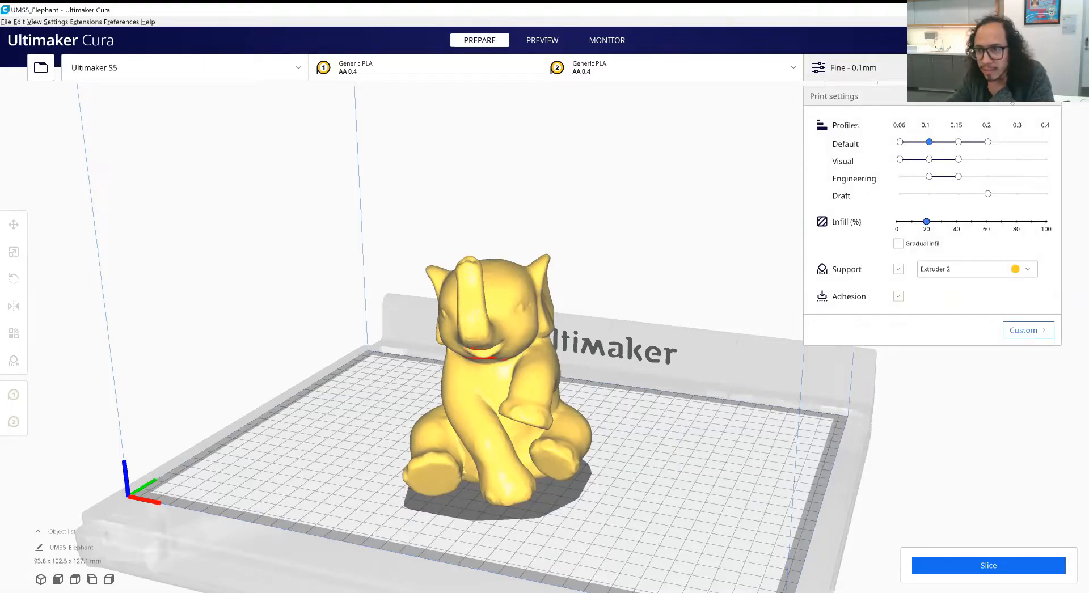
left_click(1027, 333)
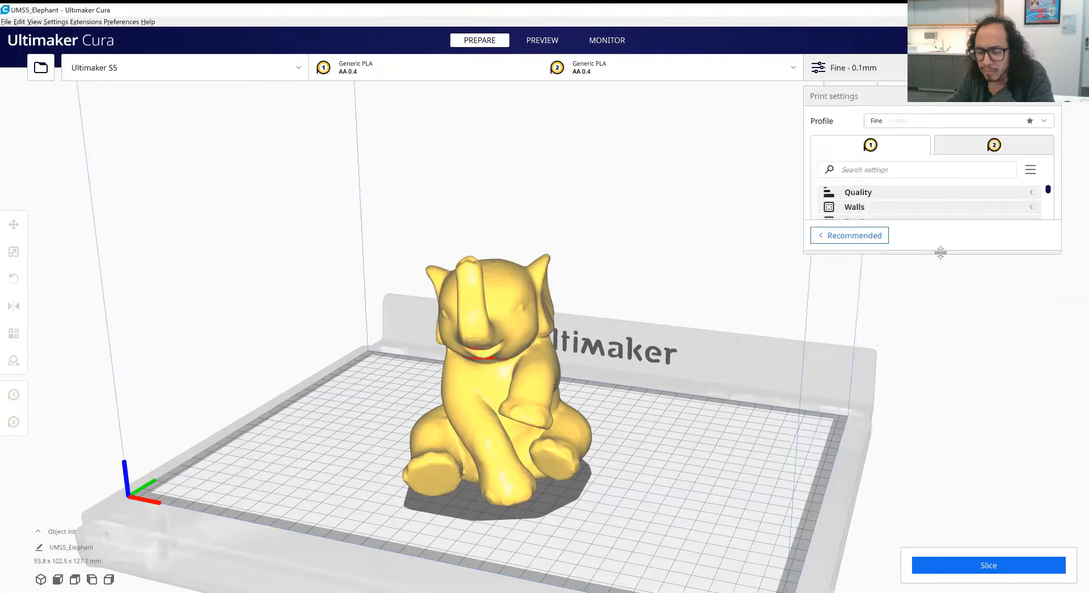
left_click_drag(940, 252, 933, 549)
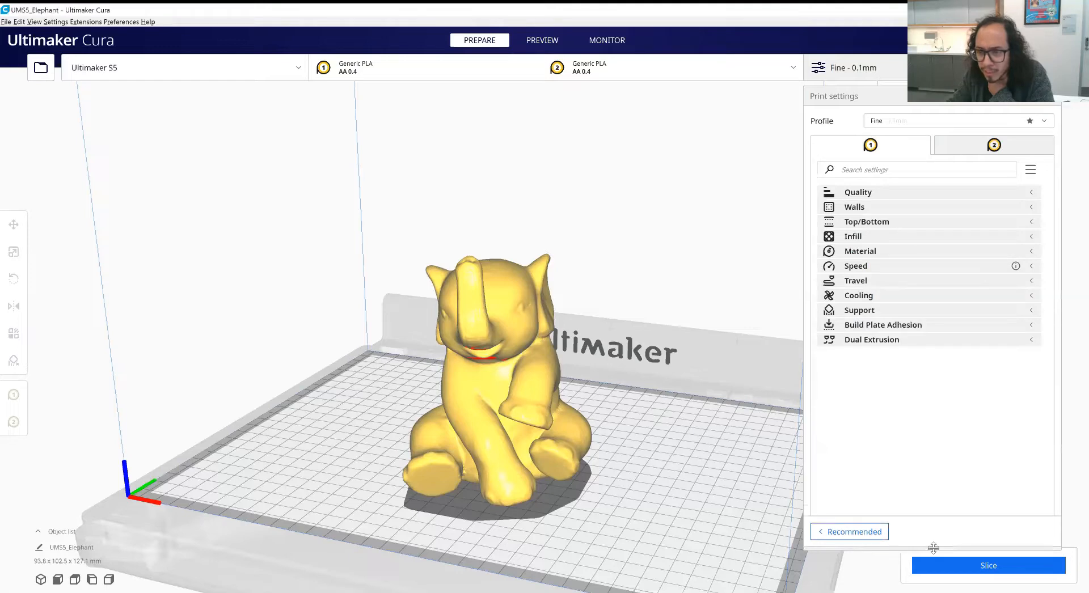
- Look through the available print profiles without changing the selection, and show the layer height under Quality
left_click(919, 119)
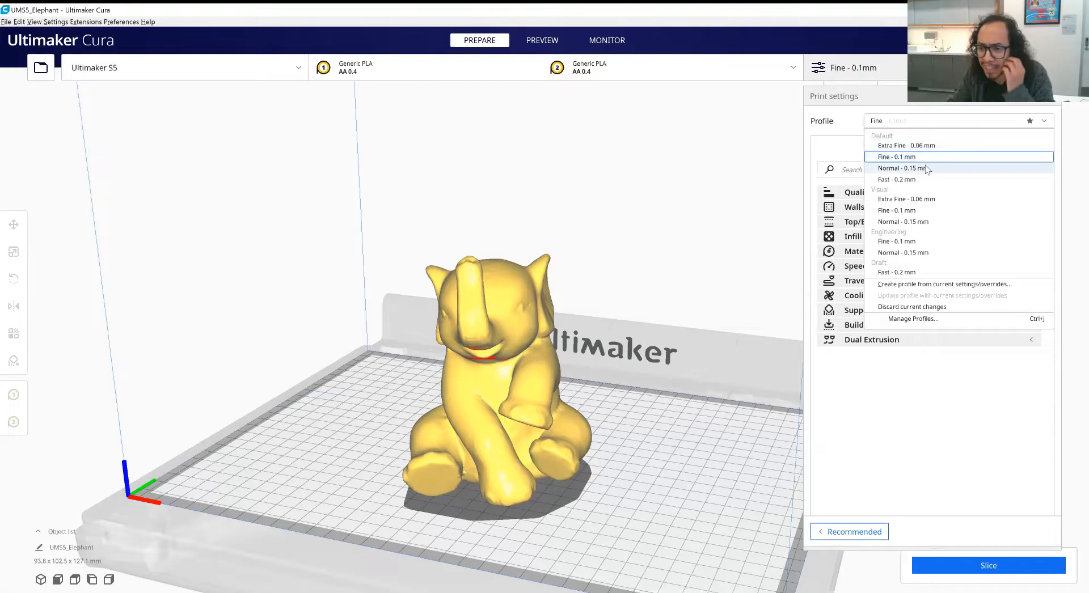
left_click(855, 144)
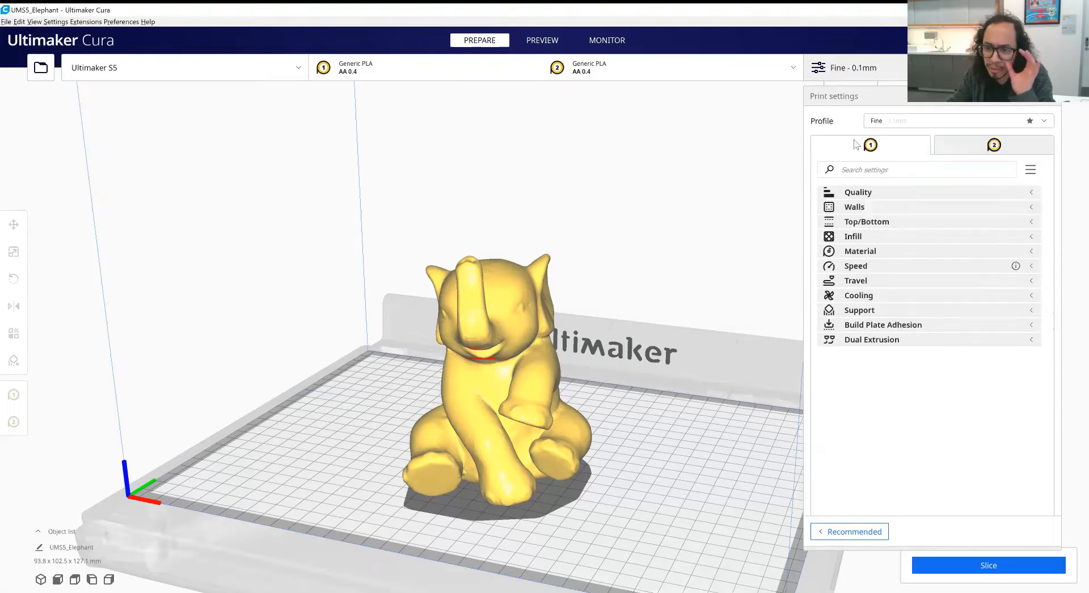
left_click(868, 193)
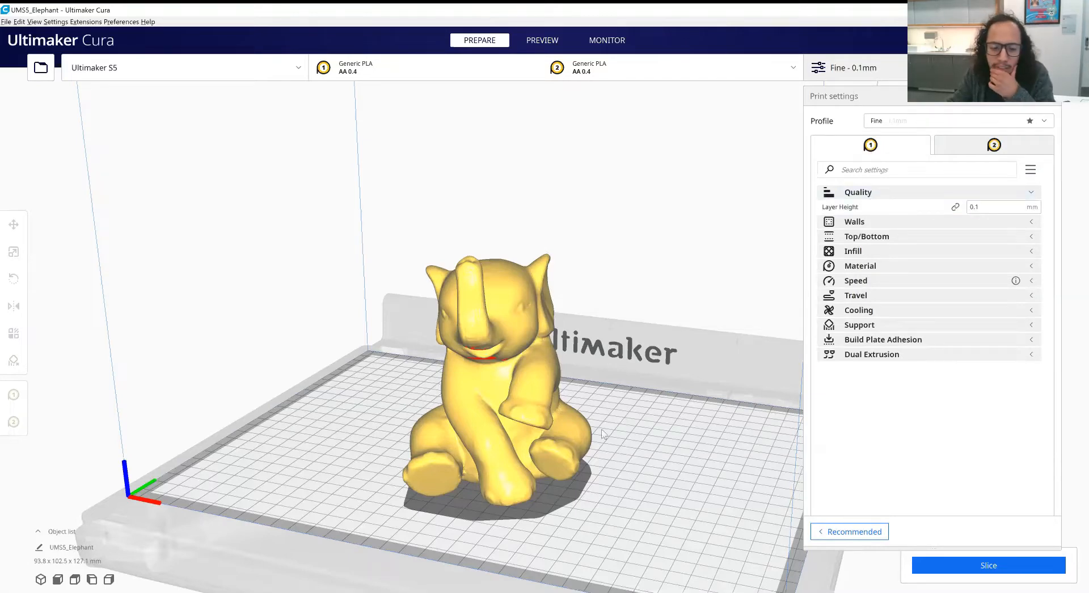
right_click_drag(603, 435, 653, 451)
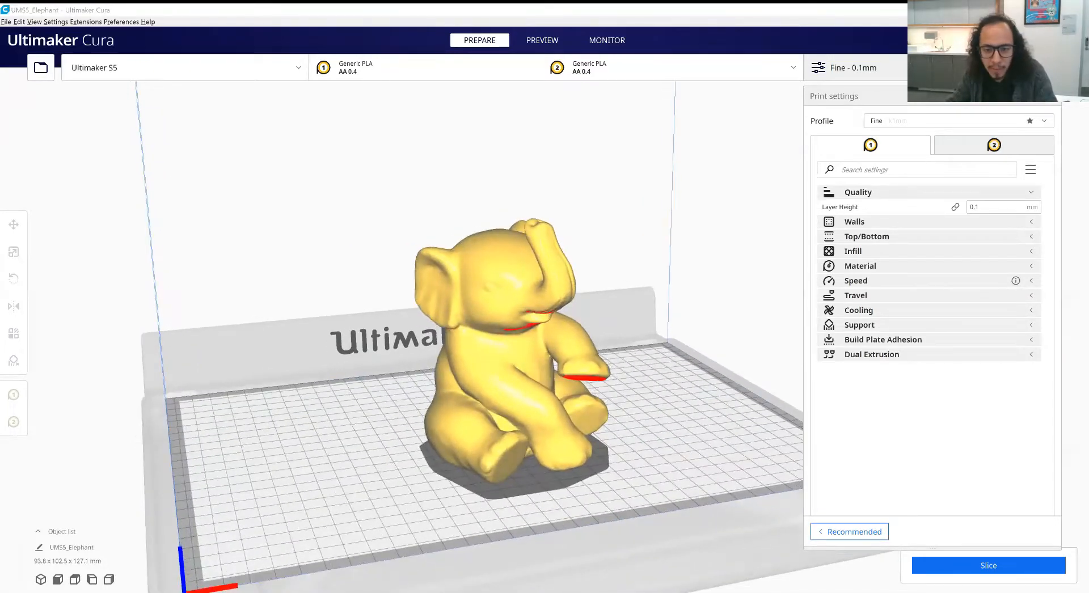
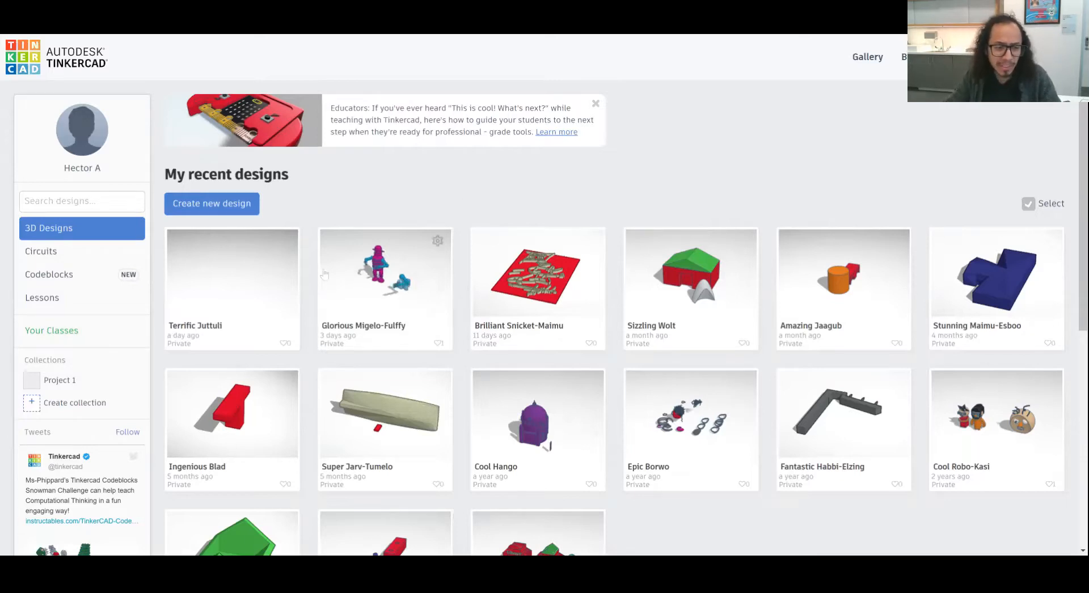
- Switch to Tinkercad, create a new 3D design and dismiss the tip about adding notes
left_click(226, 207)
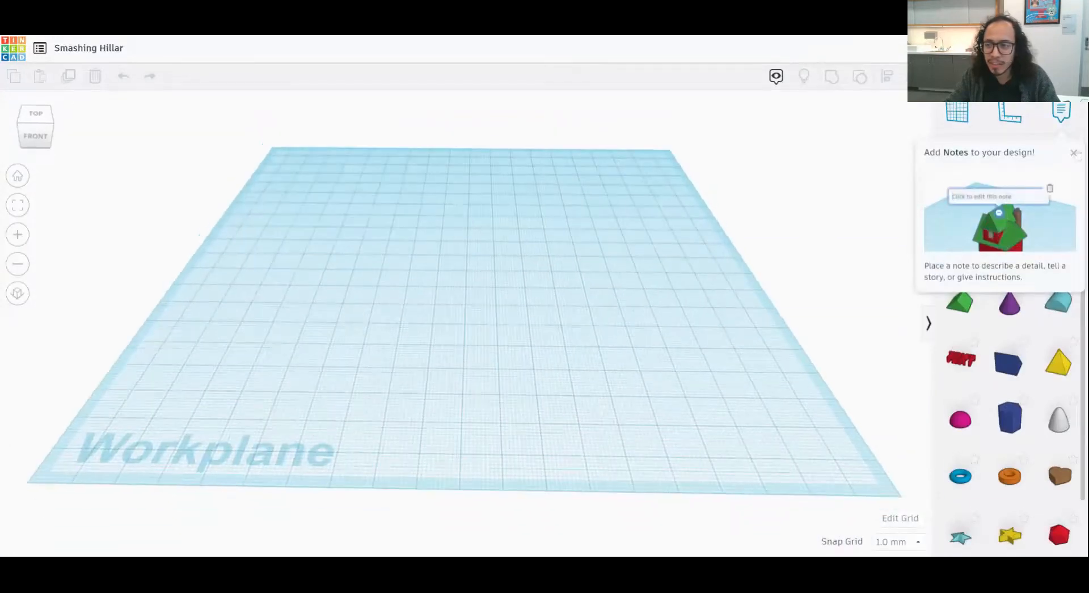
left_click(1074, 153)
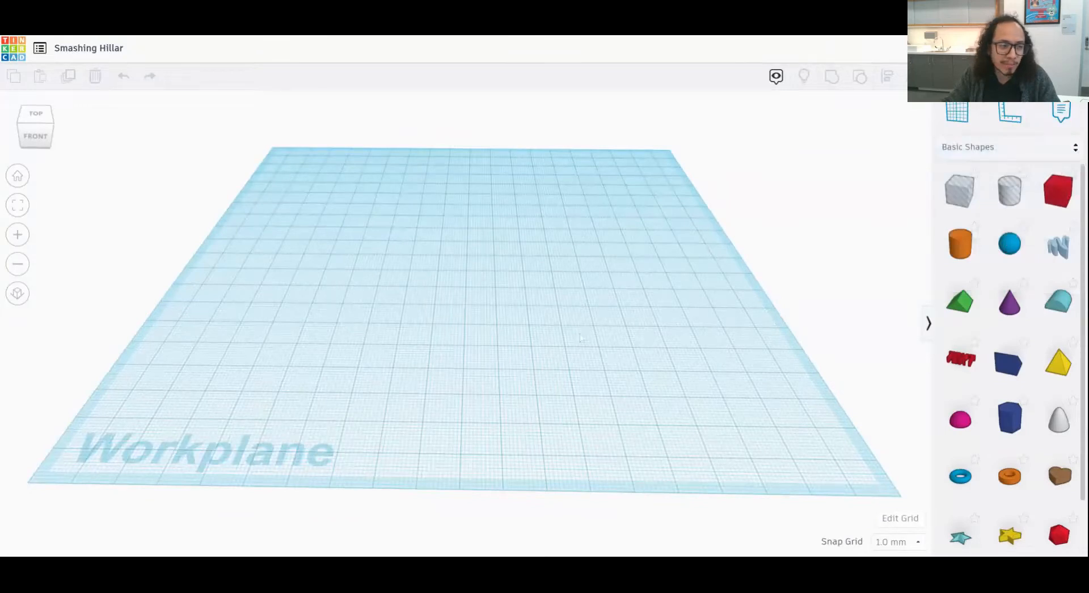
- Orbit around and beneath the empty workplane, reset it to the home view, and zoom in and back out
mouse_move(609, 356)
right_mouse_down()
mouse_move(470, 324)
mouse_move(450, 348)
mouse_move(521, 397)
mouse_move(639, 344)
mouse_move(610, 339)
right_mouse_up()
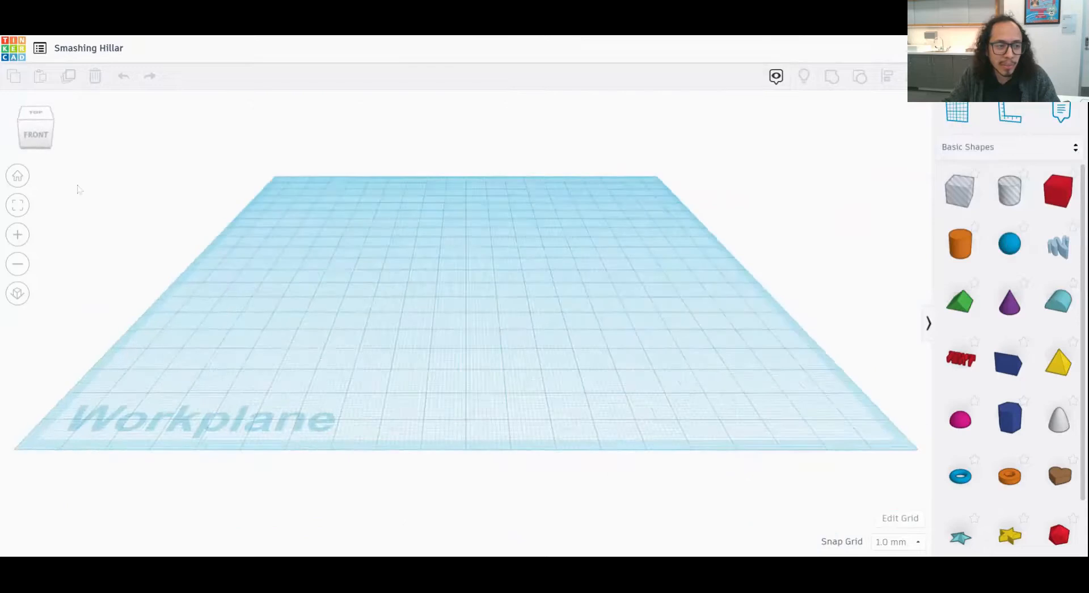
left_click(38, 135)
right_click_drag(85, 134, 95, 278)
right_click_drag(128, 144, 43, 130)
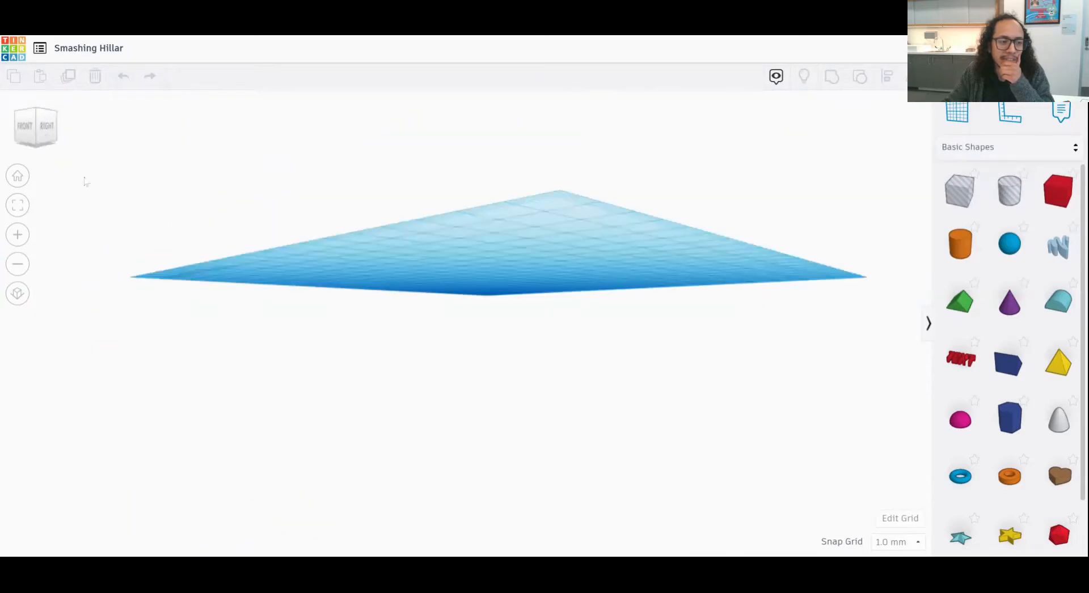
left_click(18, 178)
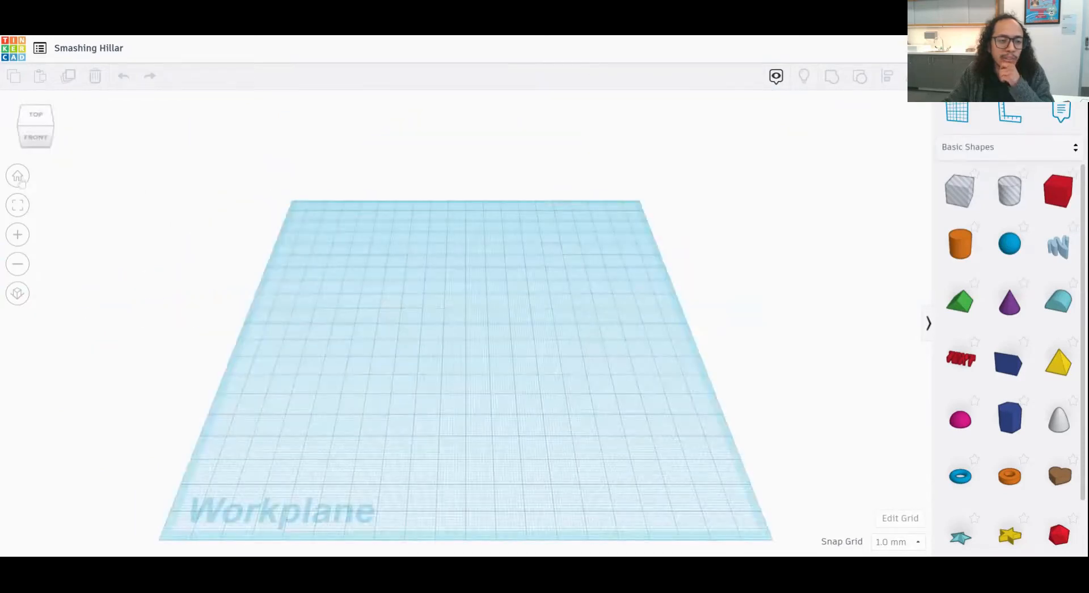
left_click(18, 234)
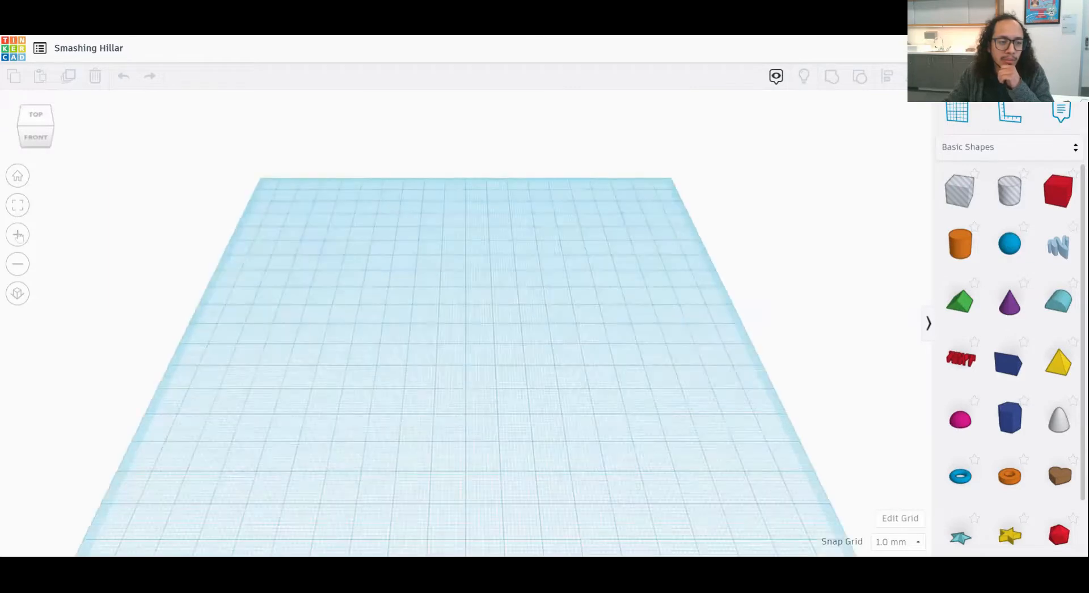
left_click(18, 235)
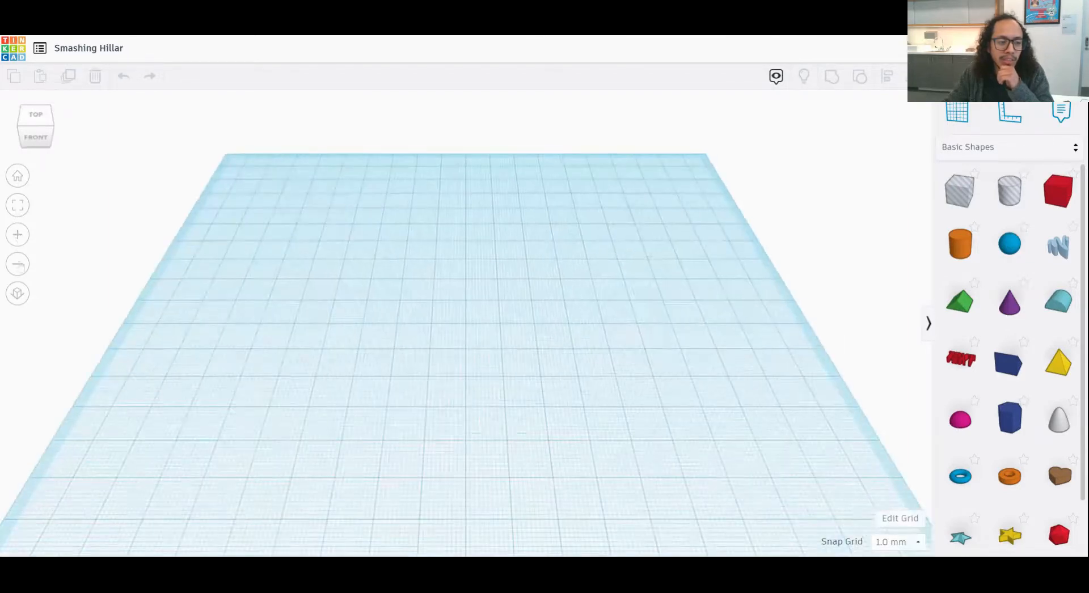
left_click(18, 264)
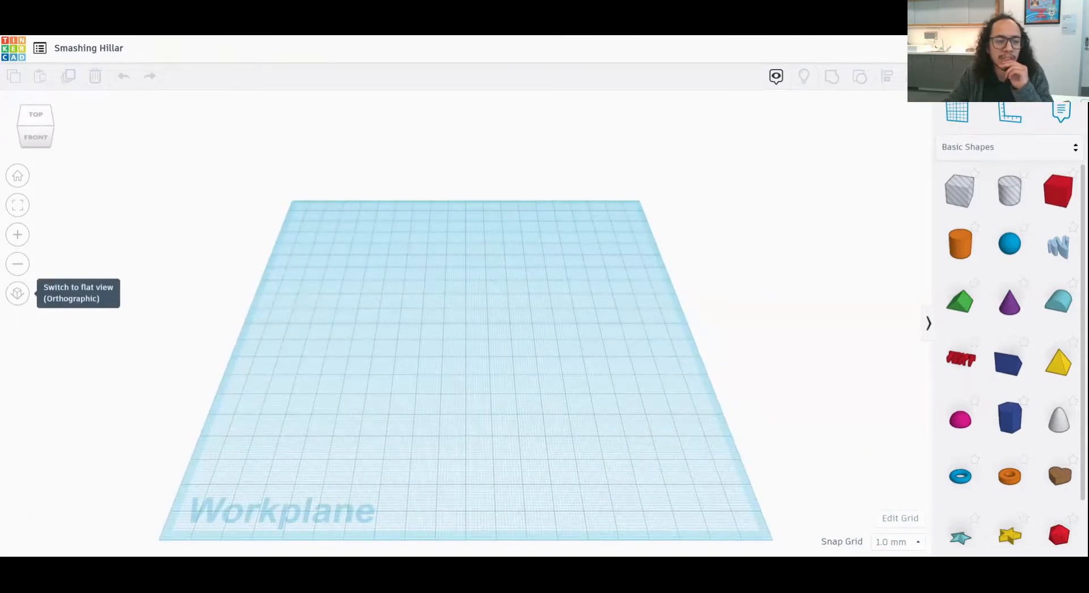
- Switch to the flat orthographic view and place a cylinder and a box side by side on the workplane
left_click(18, 293)
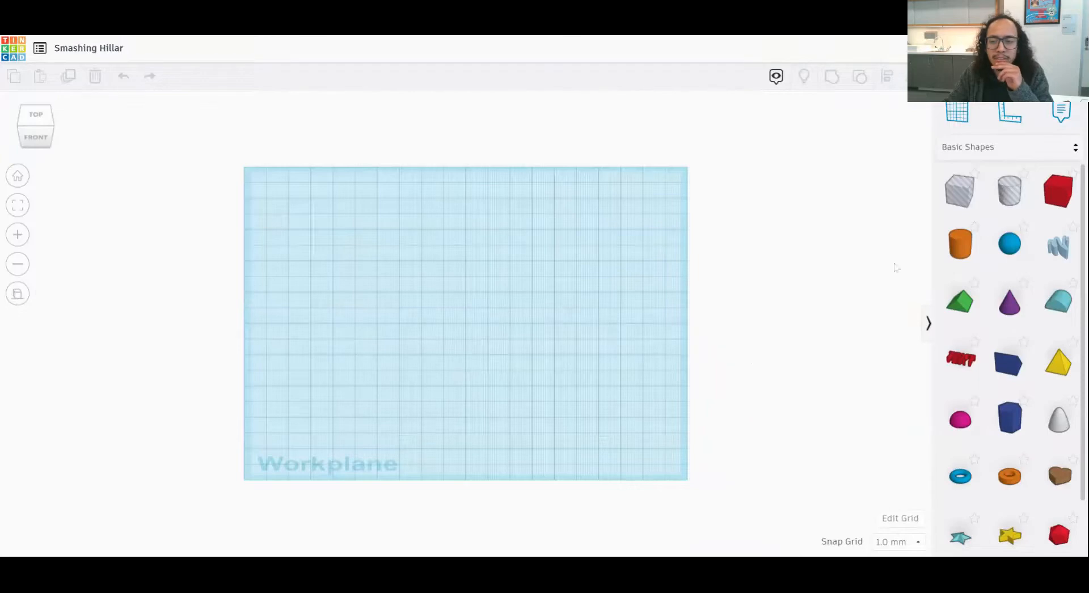
left_click_drag(960, 243, 366, 321)
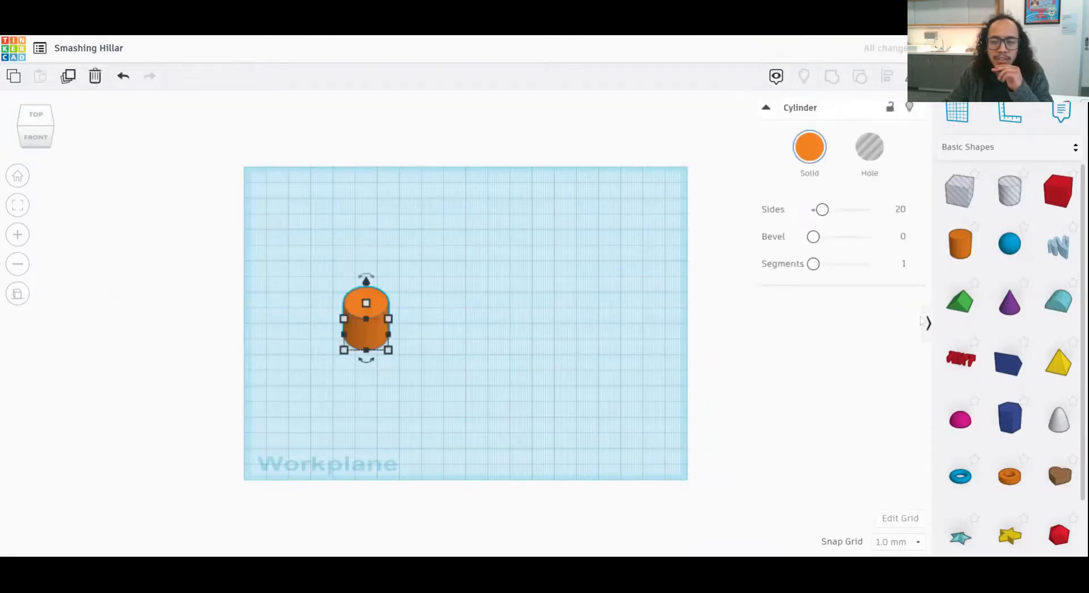
left_click_drag(1057, 192, 441, 341)
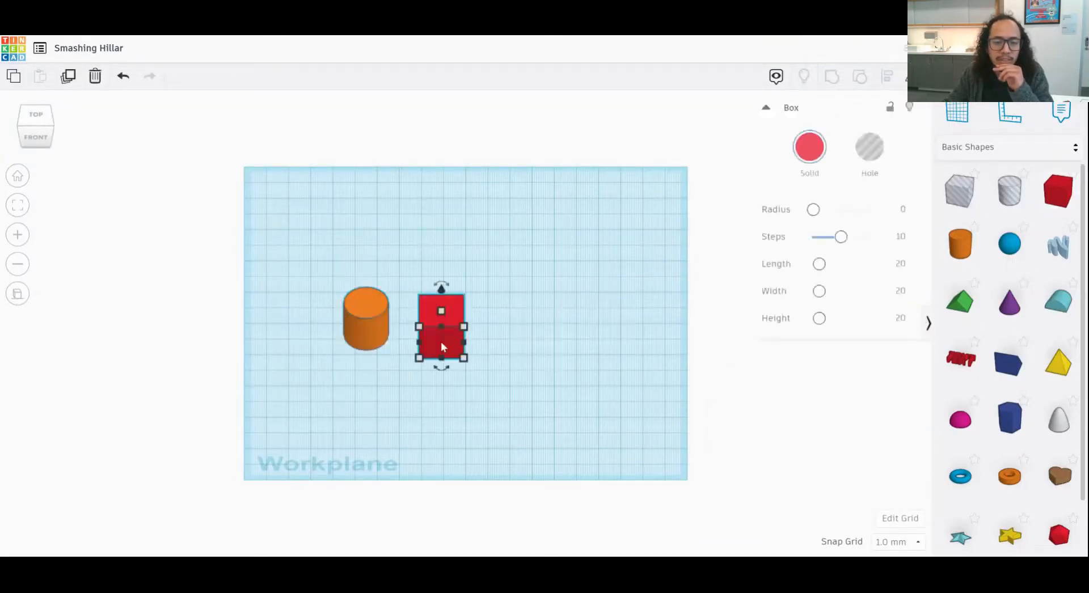
- Delete the red box from the workplane
left_click(597, 381)
left_click(441, 325)
key("Delete")
- Move the cylinder about 23 mm sideways and 15 mm toward the back, and restore the home perspective view
left_click_drag(368, 317, 419, 292)
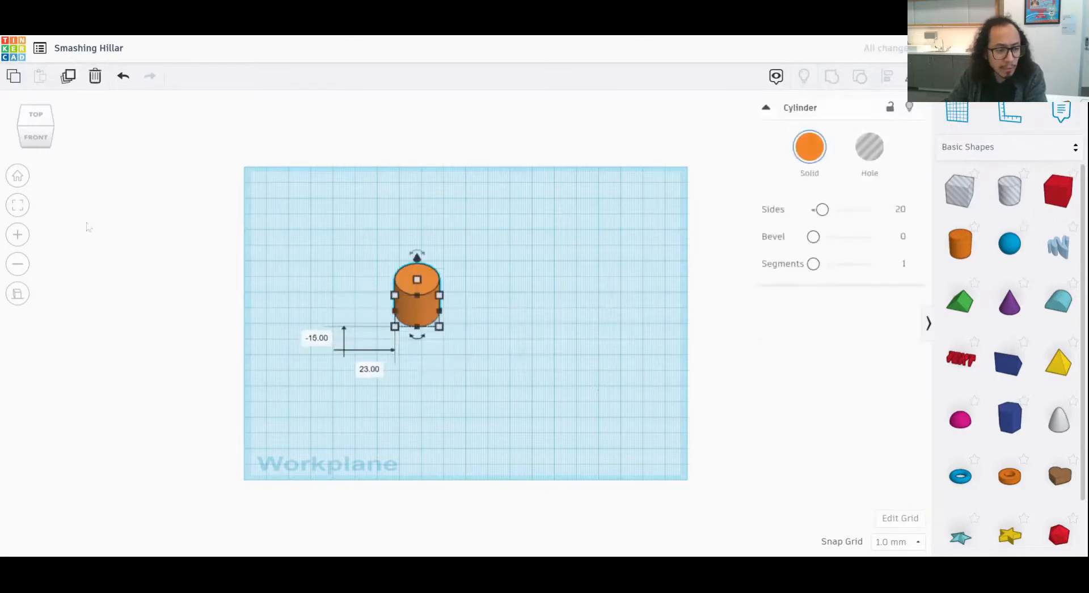
left_click(17, 176)
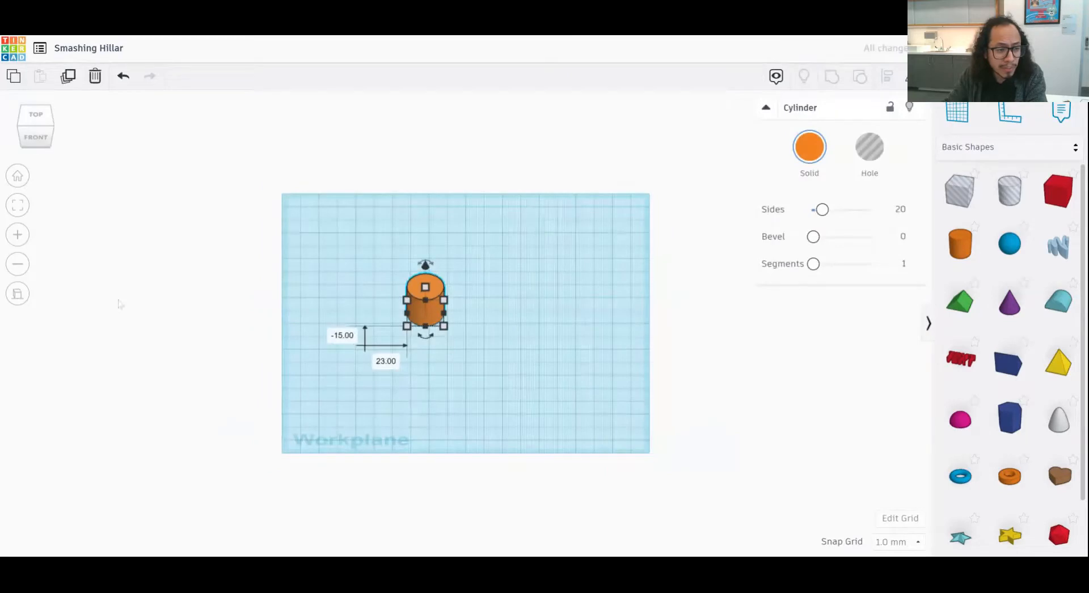
left_click(18, 294)
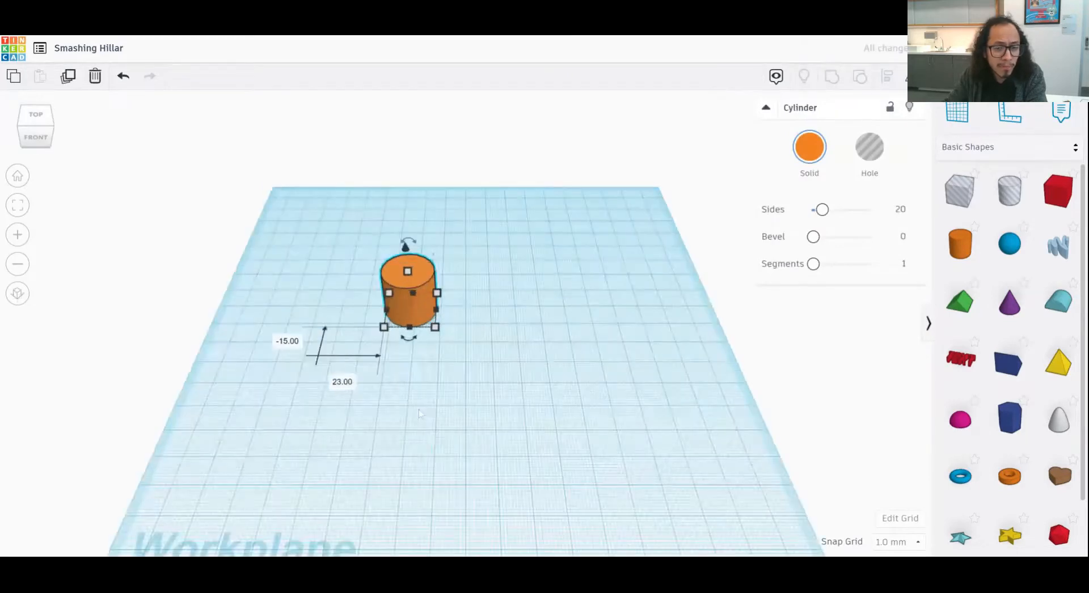
- Zoom, pan and orbit around the cylinder to view it from different distances and angles
scroll(419, 414, "up", 2)
middle_click_drag(418, 414, 633, 407)
scroll(633, 407, "down", 4)
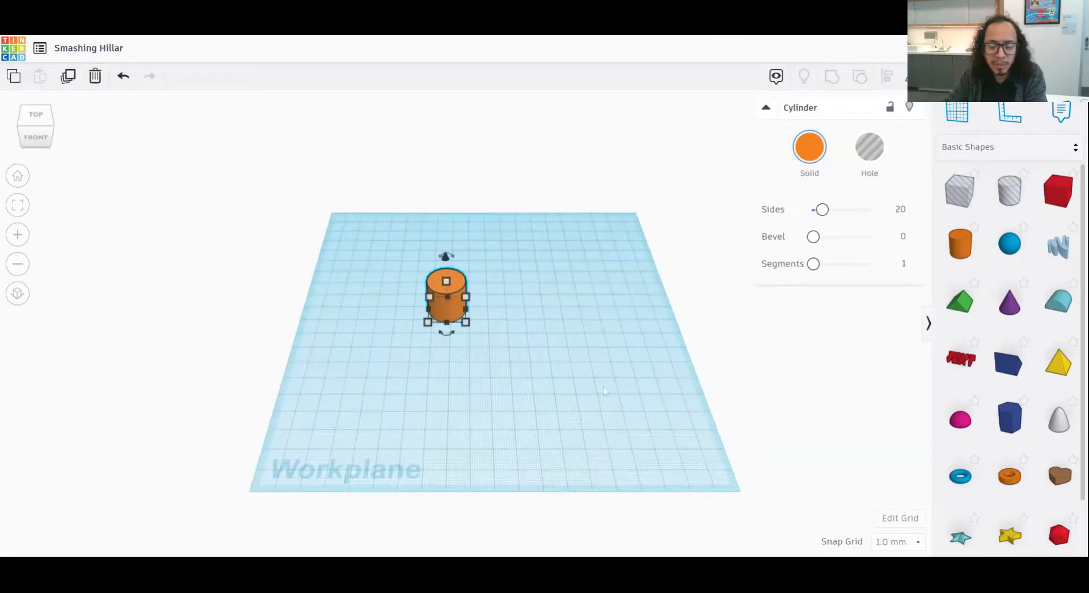
right_click_drag(622, 395, 562, 368)
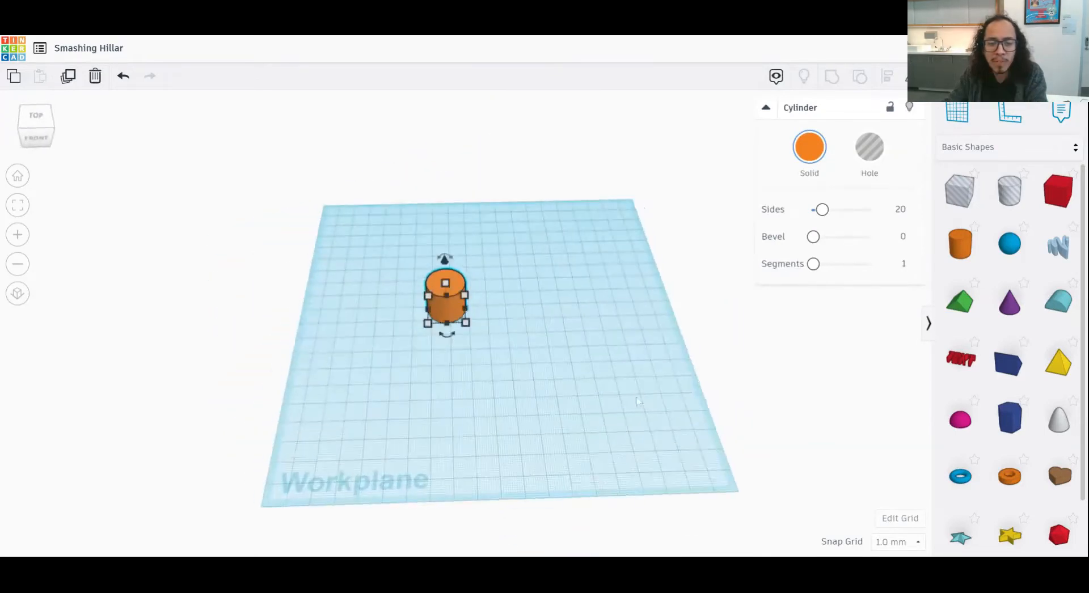
left_click_drag(562, 368, 601, 377)
middle_click_drag(575, 376, 606, 380)
scroll(511, 342, "up", 5)
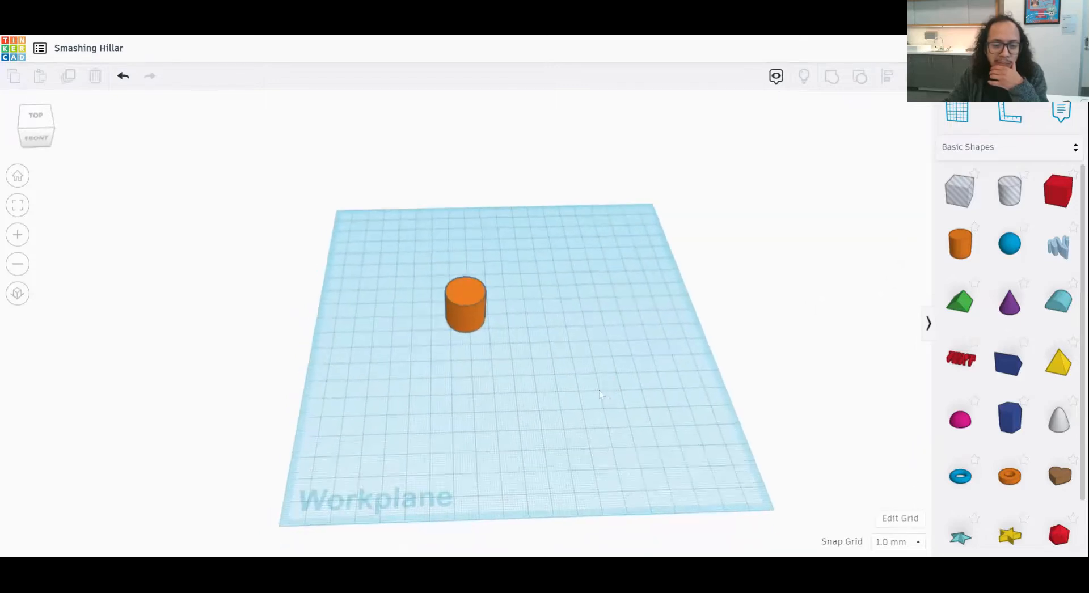
middle_click_drag(511, 343, 491, 393)
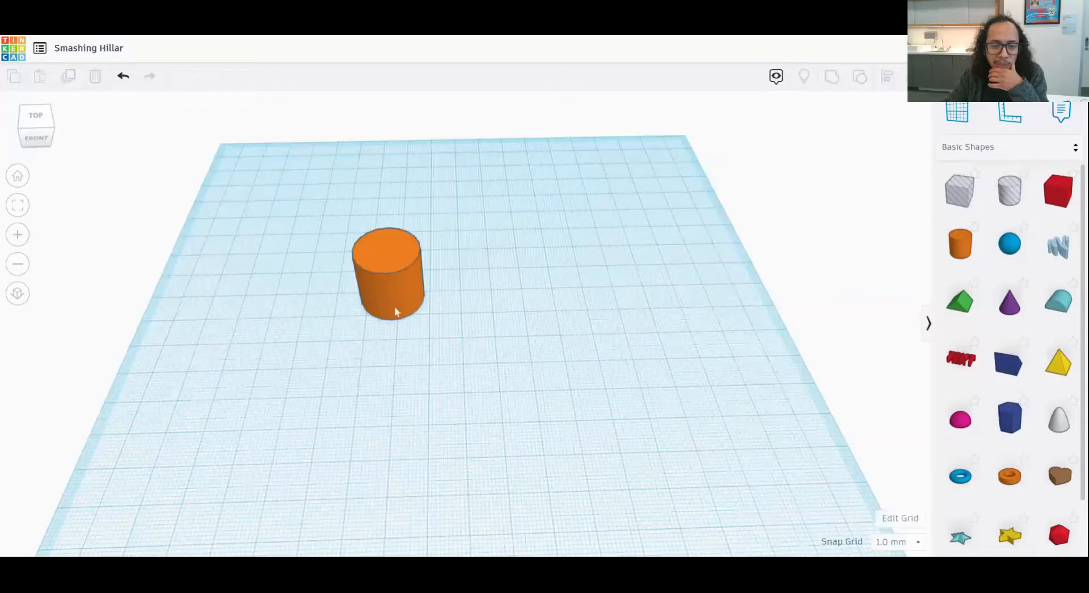
mouse_move(400, 281)
right_mouse_down()
mouse_move(510, 318)
mouse_move(427, 327)
mouse_move(274, 369)
mouse_move(238, 402)
mouse_move(336, 442)
mouse_move(417, 291)
right_mouse_up()
- Select the cylinder, fit the view to it, and inspect it from another angle
left_click(407, 264)
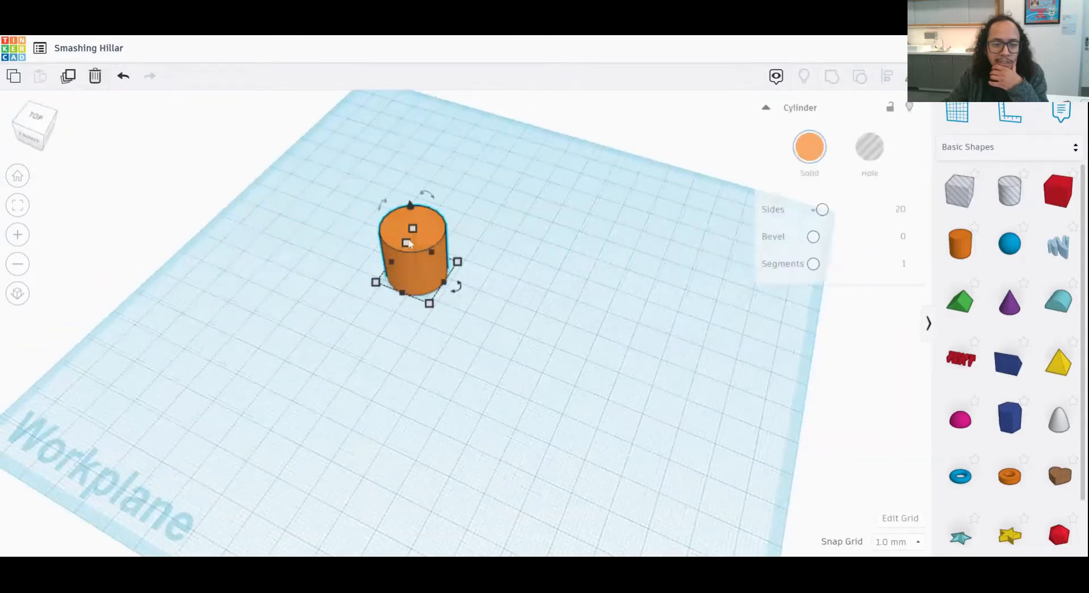
left_click(17, 205)
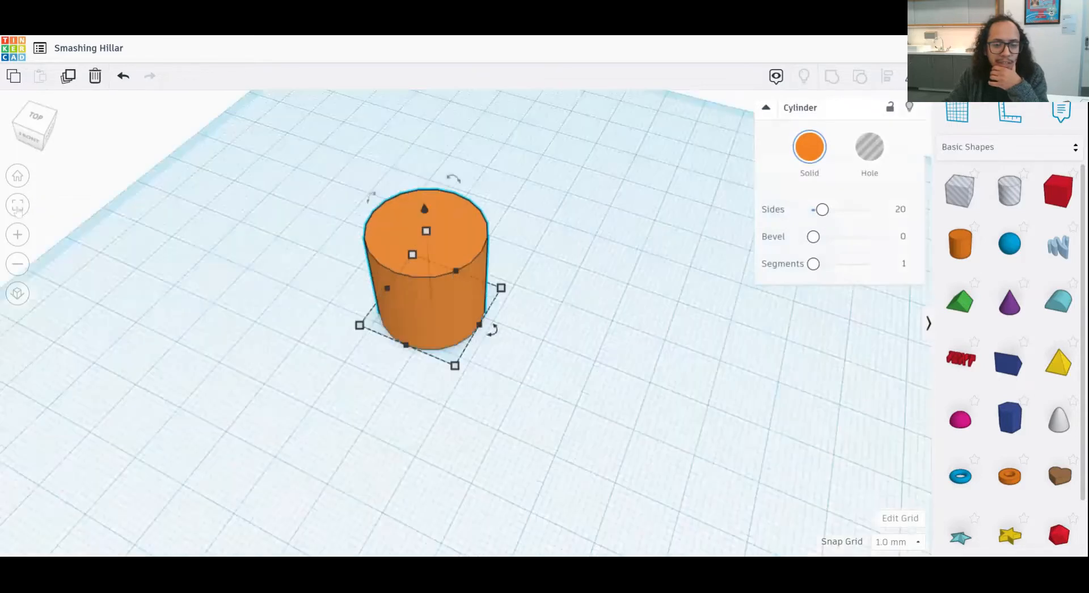
right_click_drag(417, 360, 541, 418)
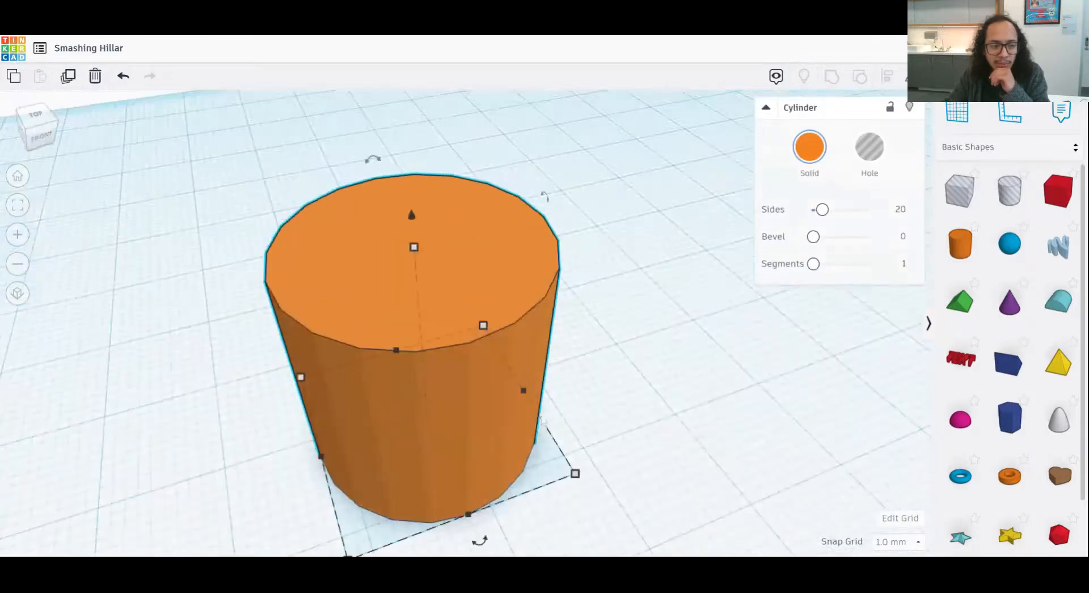
- Return to the home view and delete the cylinder
left_click(17, 177)
scroll(503, 373, "up", 5)
middle_click_drag(503, 373, 510, 402)
scroll(379, 268, "down", 2)
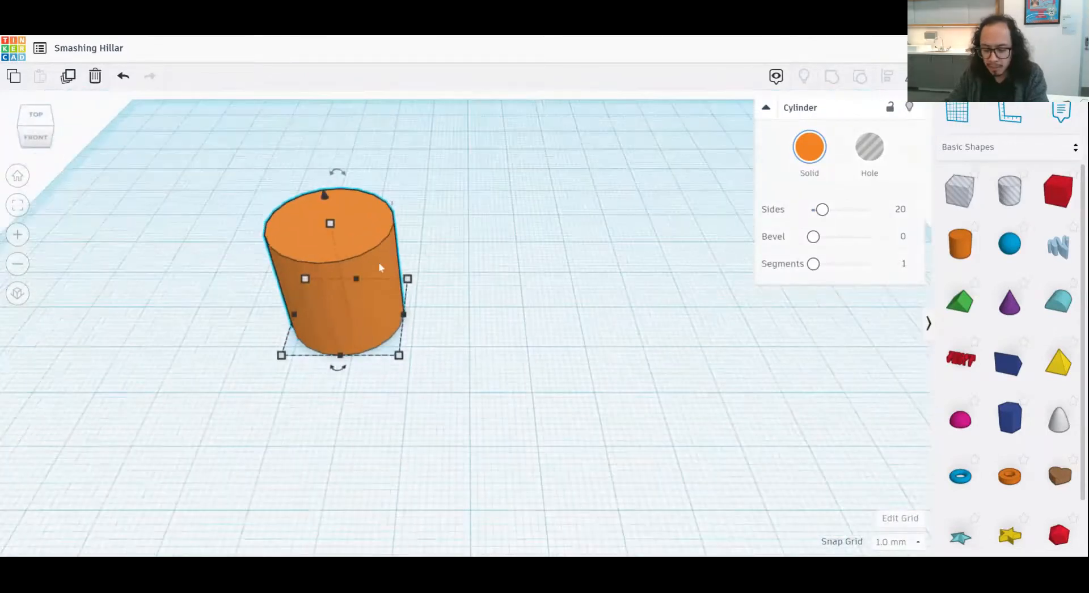
key("Delete")
- Place a sphere on the workplane and recolour it with the light pink preset
left_click_drag(1009, 244, 444, 319)
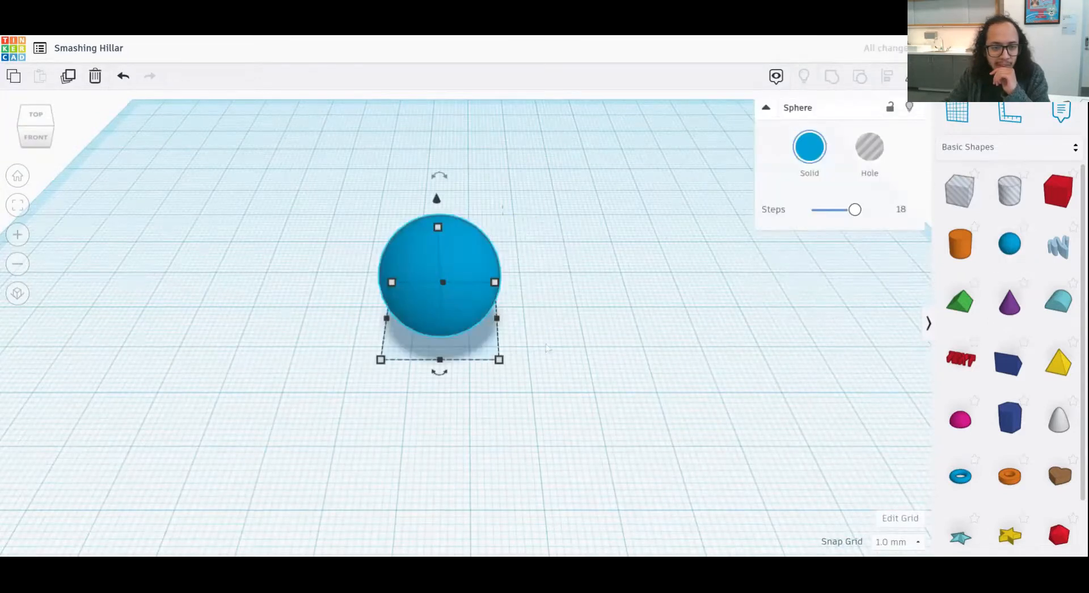
scroll(546, 347, "up", 5)
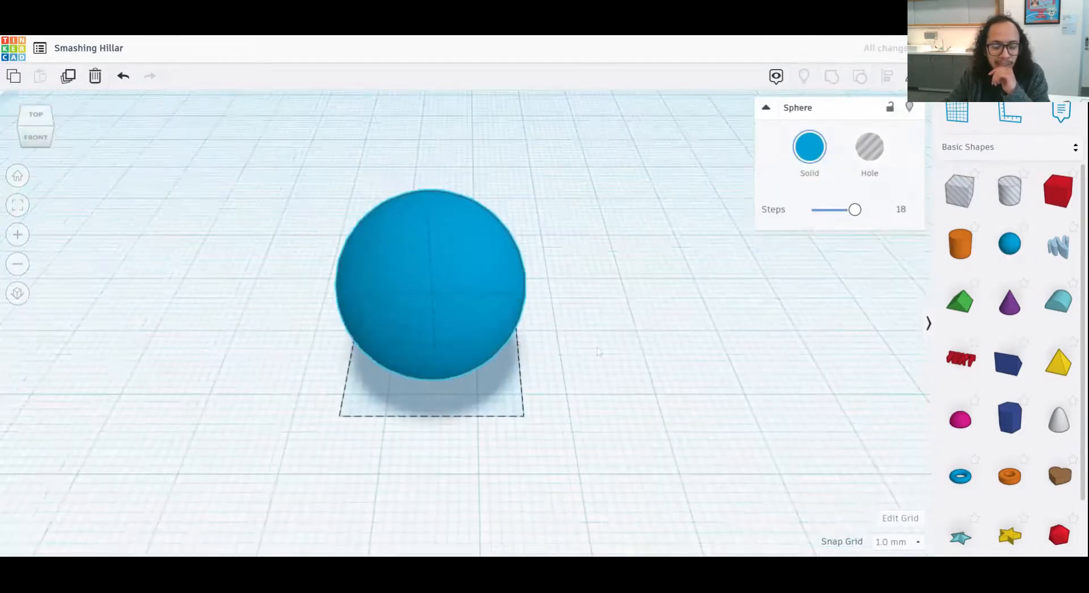
middle_click_drag(599, 352, 600, 360)
right_click_drag(621, 385, 551, 370)
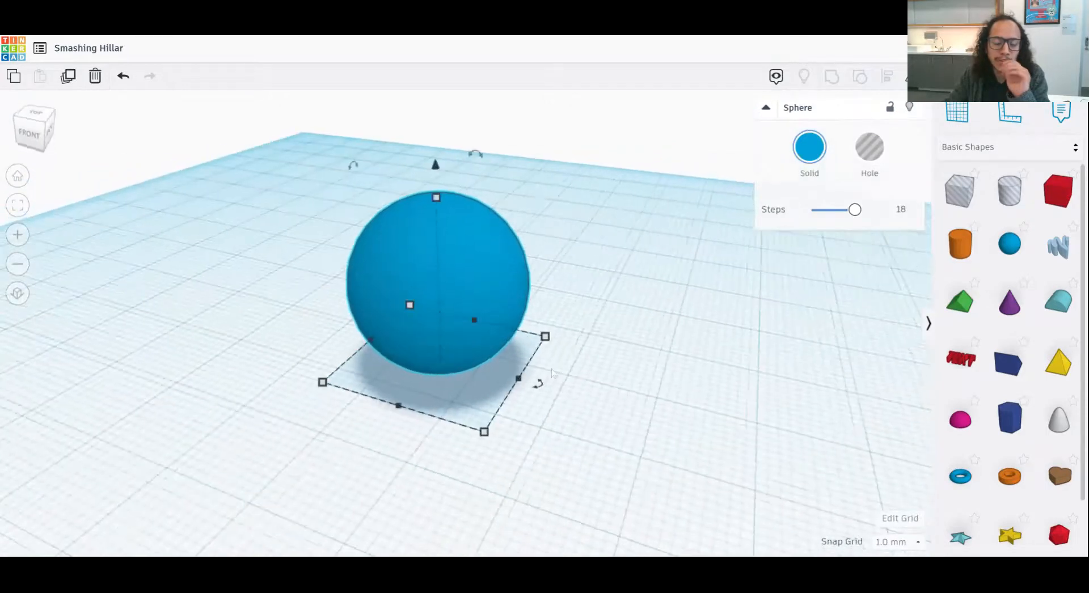
middle_click_drag(595, 402, 616, 409)
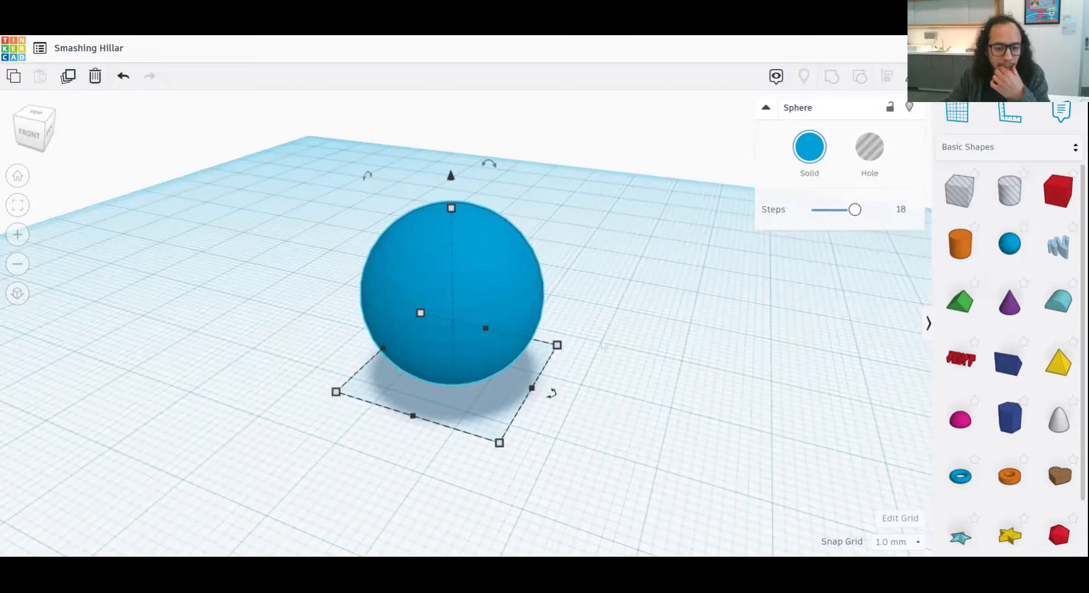
right_click_drag(602, 345, 695, 385)
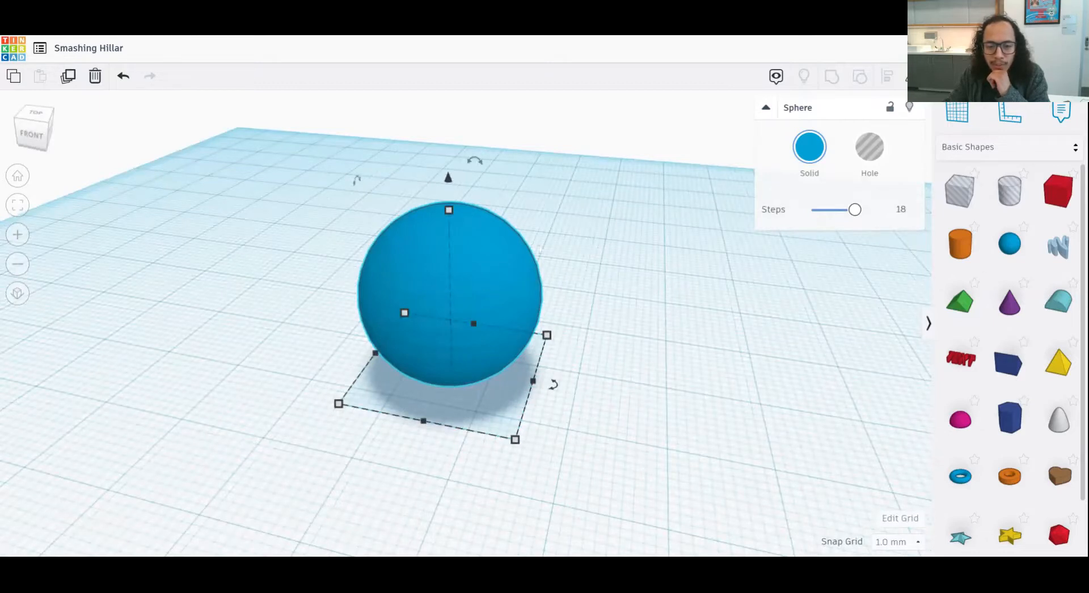
left_click(811, 151)
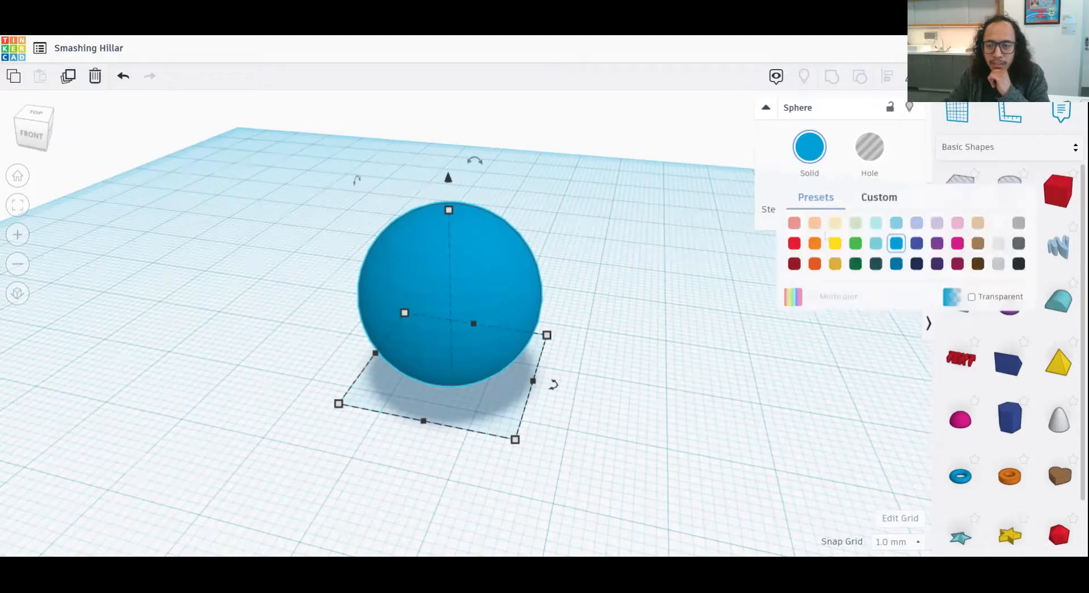
left_click(957, 224)
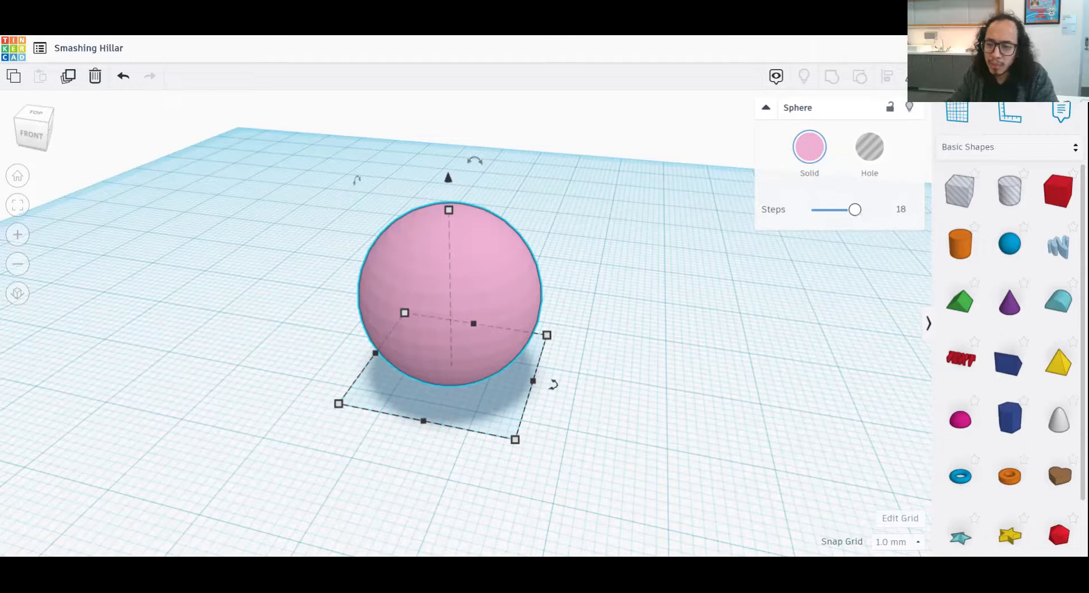
- Lower the sphere's Steps to 3 for a faceted shape, and set them back to 18 for a smooth one
left_click_drag(855, 210, 812, 217)
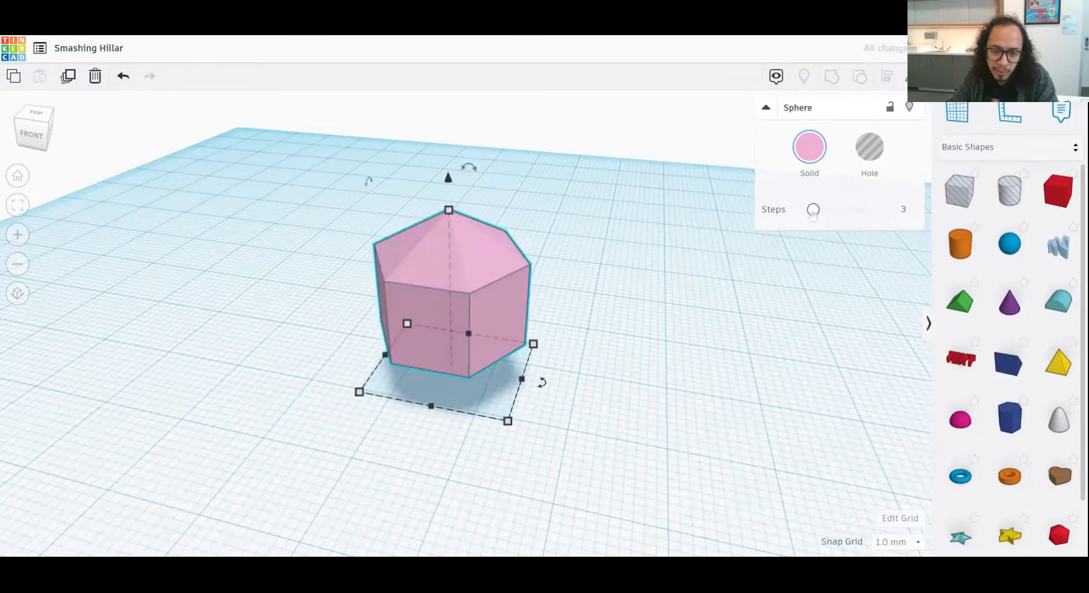
right_click_drag(761, 269, 776, 242)
left_click_drag(814, 217, 850, 219)
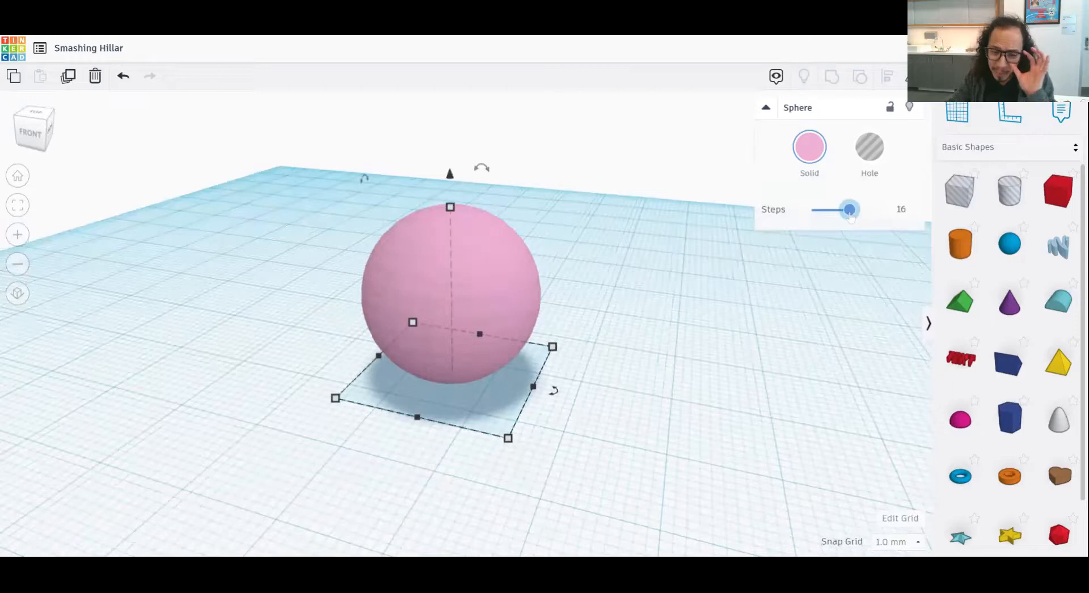
left_click_drag(850, 217, 853, 219)
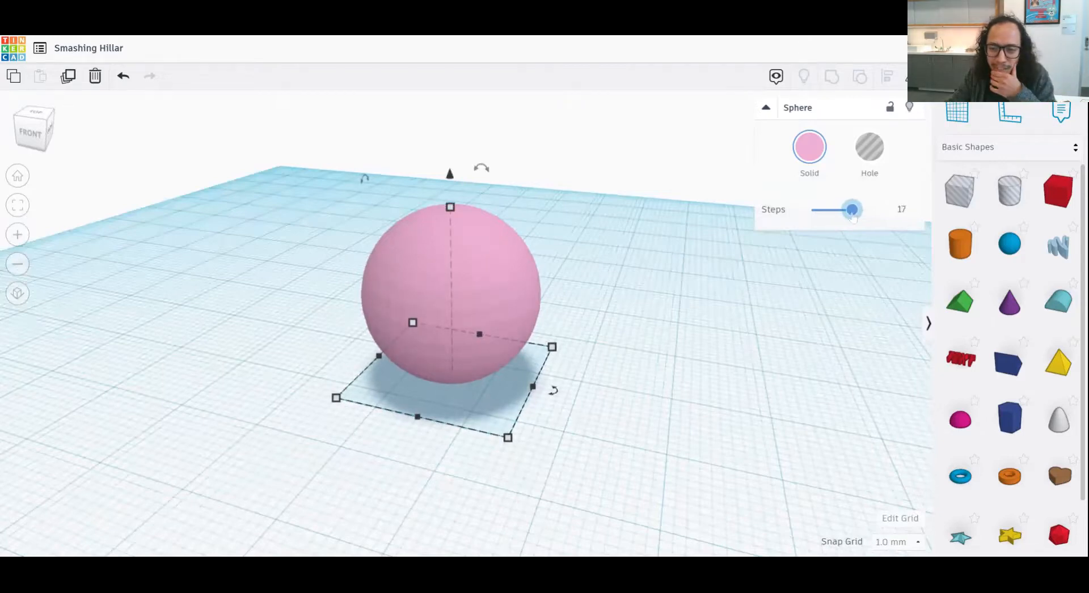
left_click(903, 209)
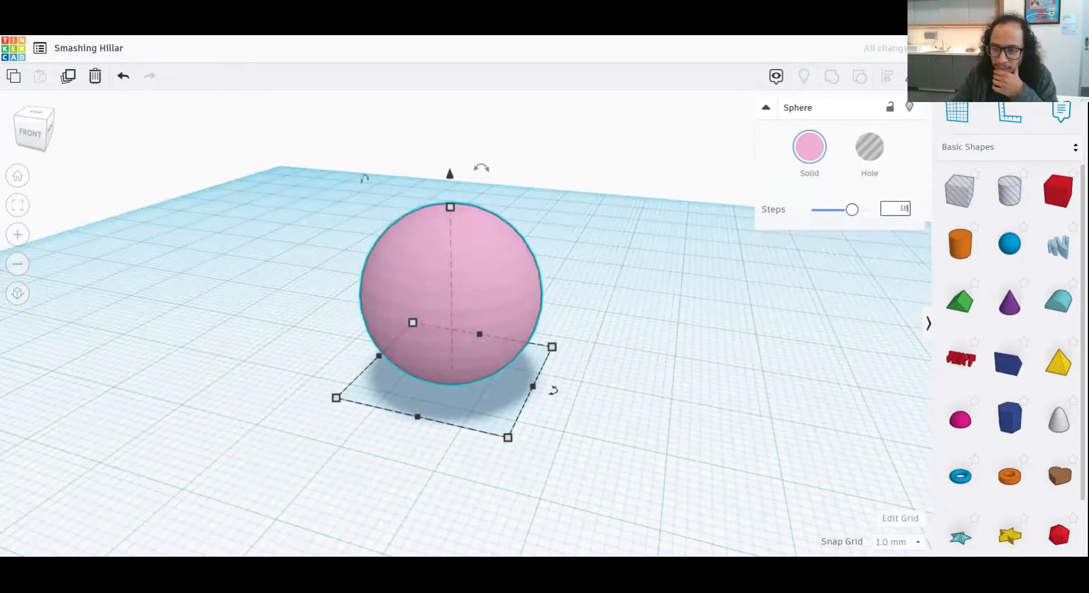
left_click(678, 375)
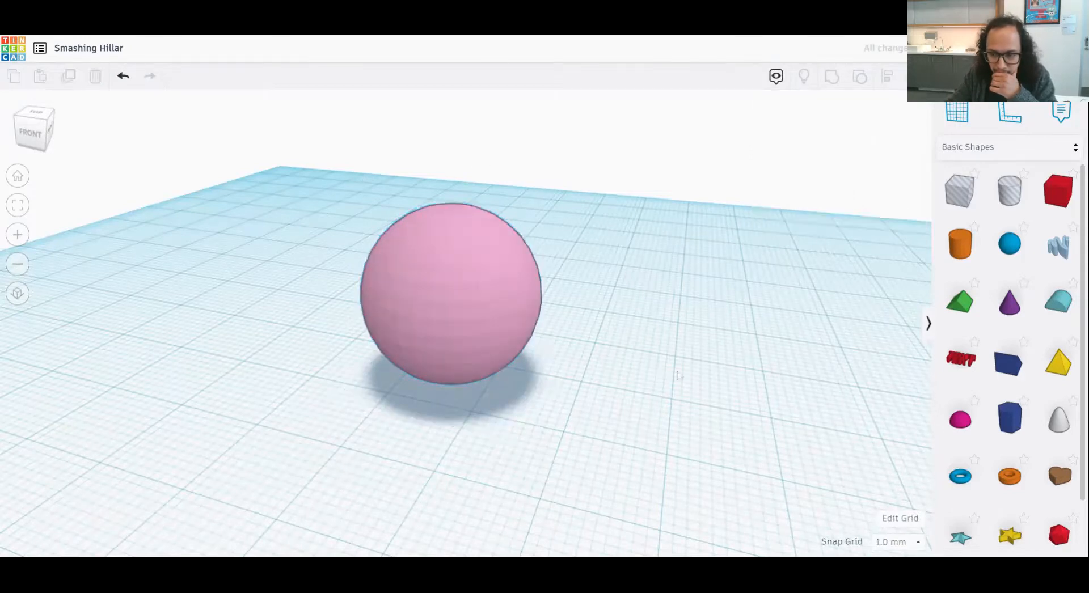
- Place a cylinder on the workplane beside the pink sphere
left_click_drag(960, 244, 647, 408)
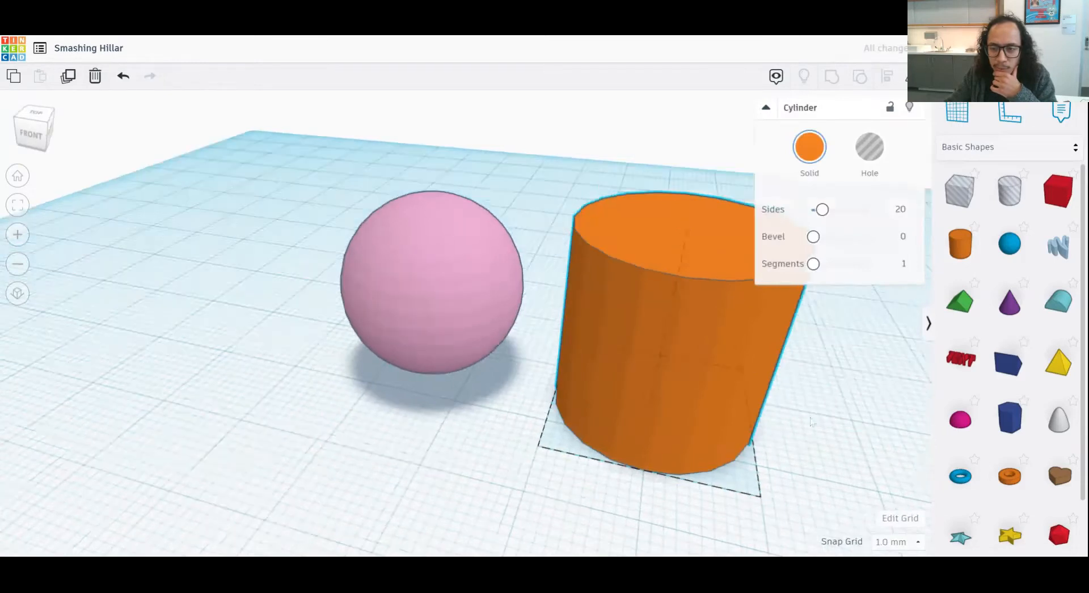
- Try lowering the cylinder through the workplane and undo it, and switch it to a hole and back to solid
right_click_drag(811, 422, 807, 435)
middle_click_drag(763, 409, 627, 393)
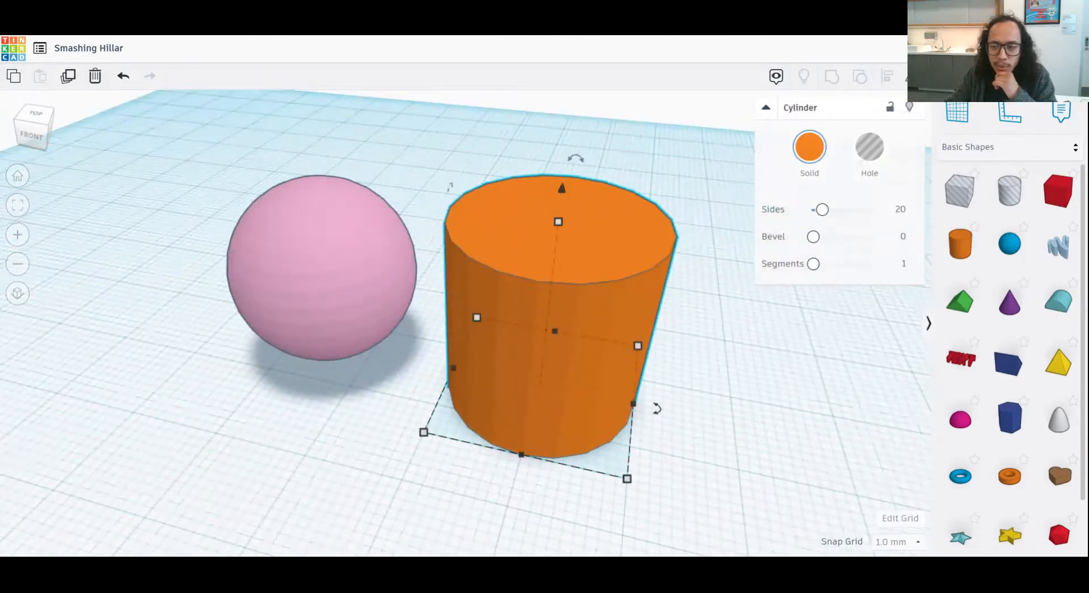
left_click_drag(563, 190, 558, 265)
key("ctrl+z")
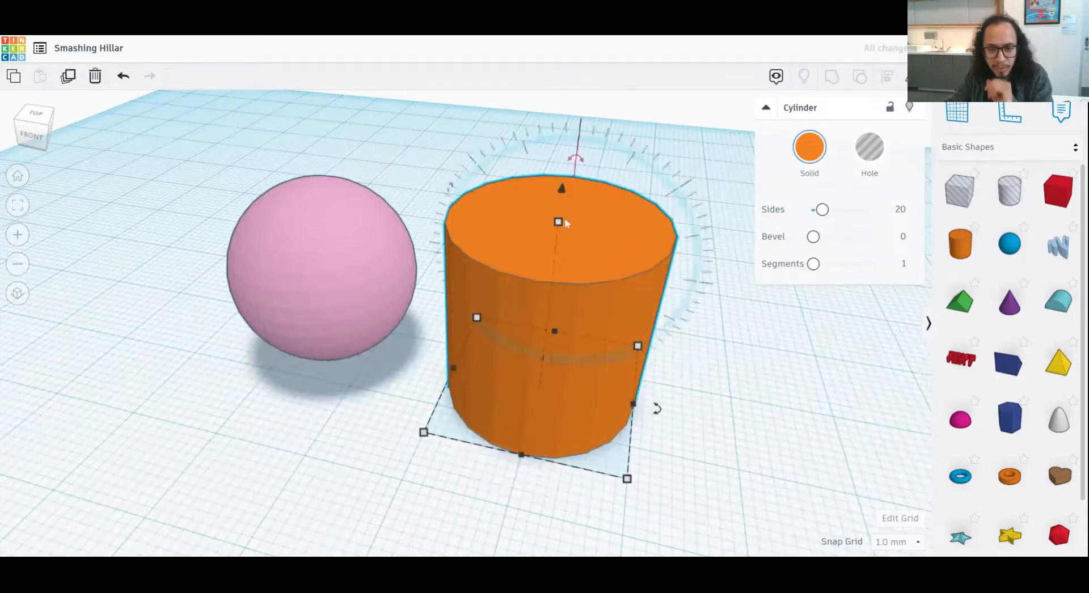
left_click(863, 162)
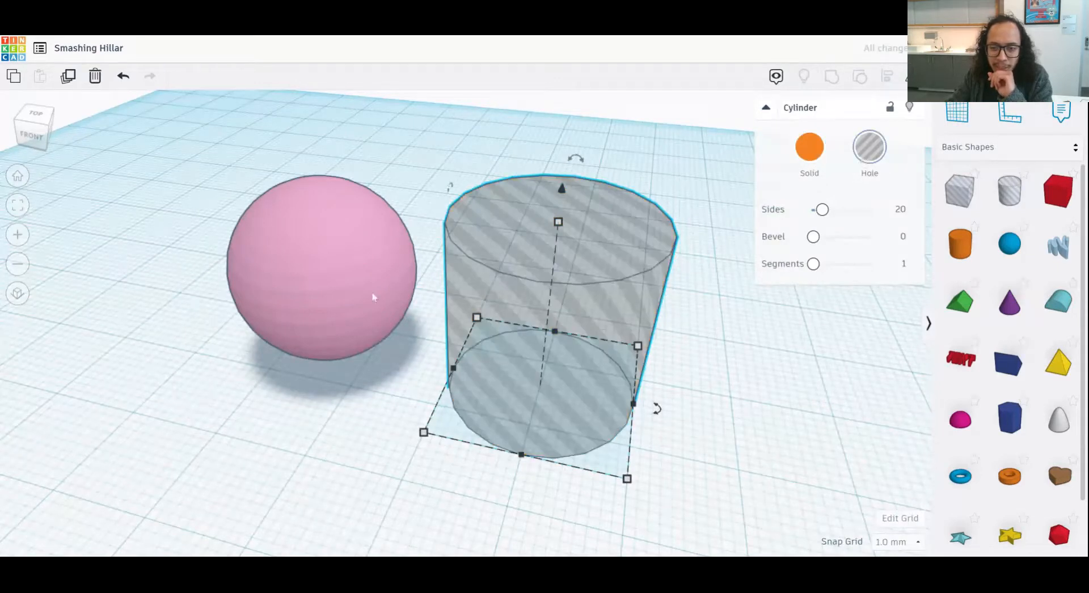
left_click(809, 148)
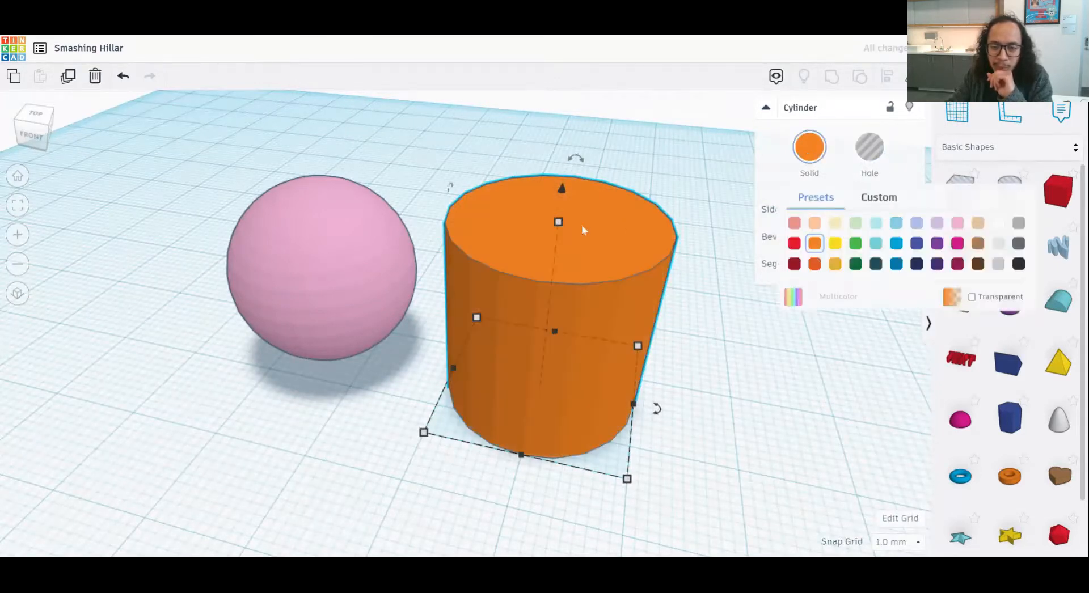
- Reduce the cylinder's height to 16 mm and set it to exactly 5 mm
right_click_drag(573, 250, 604, 249)
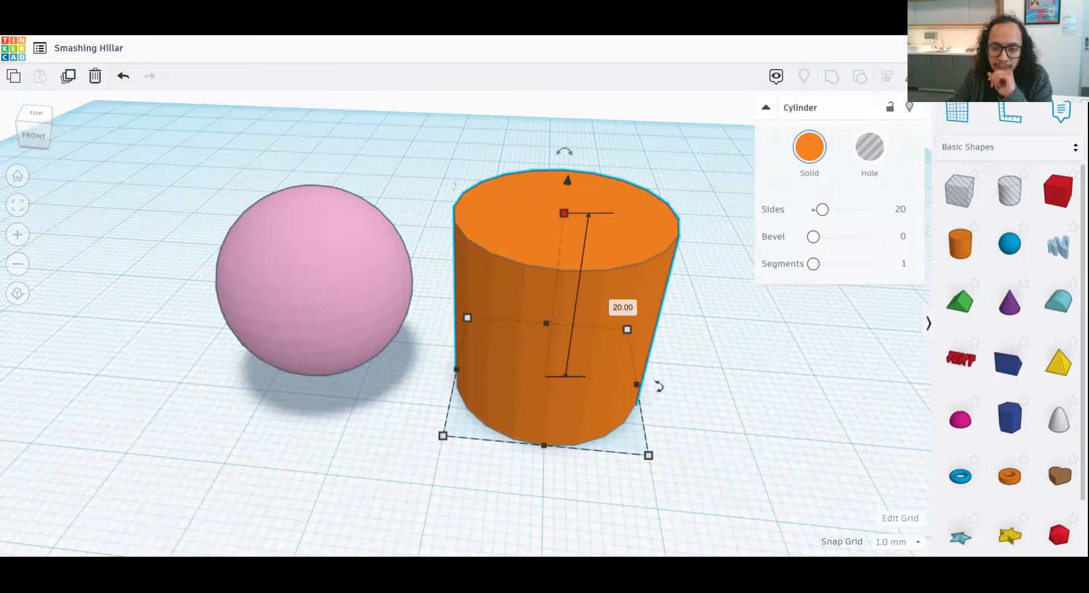
left_click_drag(564, 214, 560, 255)
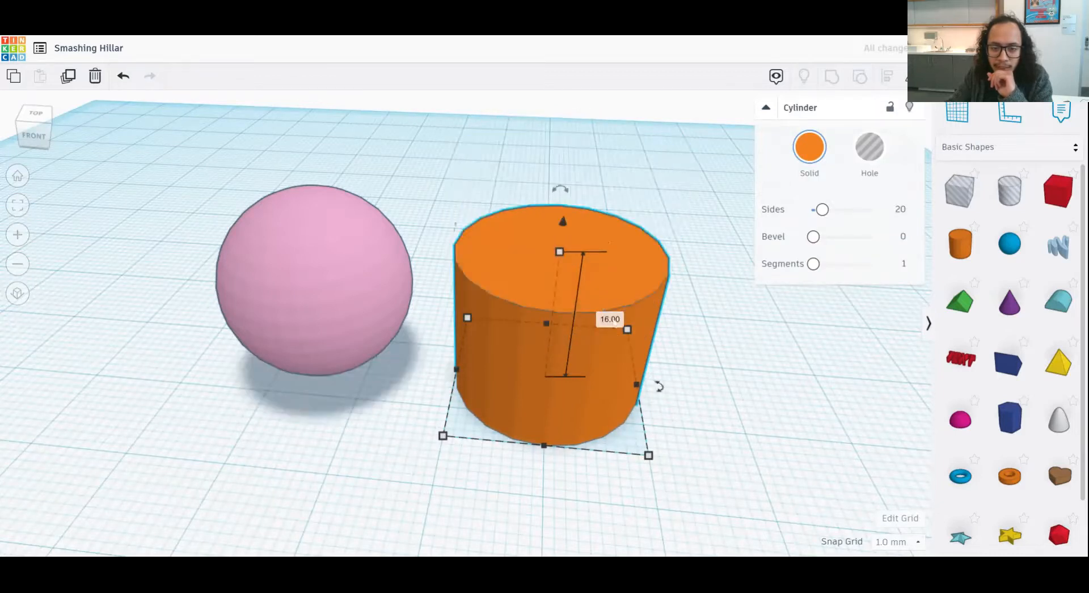
left_click(610, 320)
type("5")
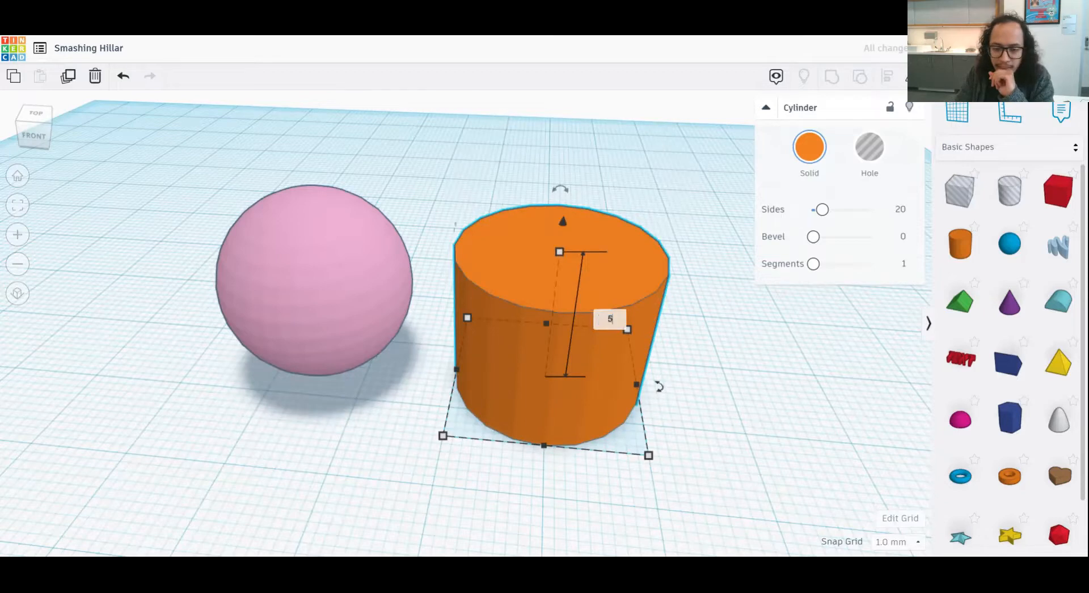
key("Return")
right_click_drag(703, 392, 702, 406)
middle_click_drag(702, 407, 711, 403)
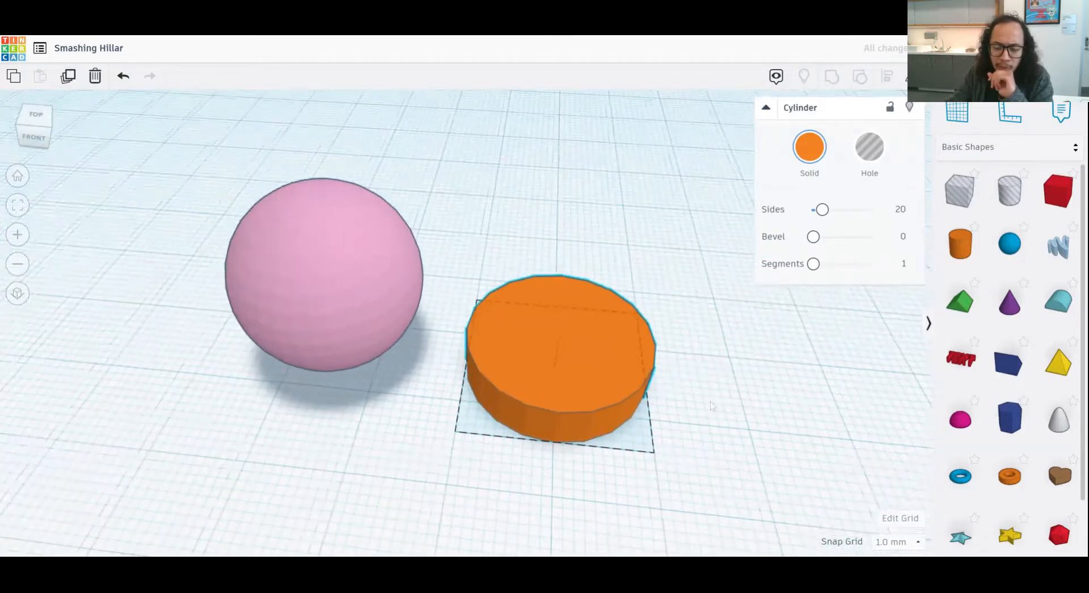
- Lower the orange cylinder's height to 3 mm to make a flat disc, and deselect it
scroll(632, 448, "up", 2)
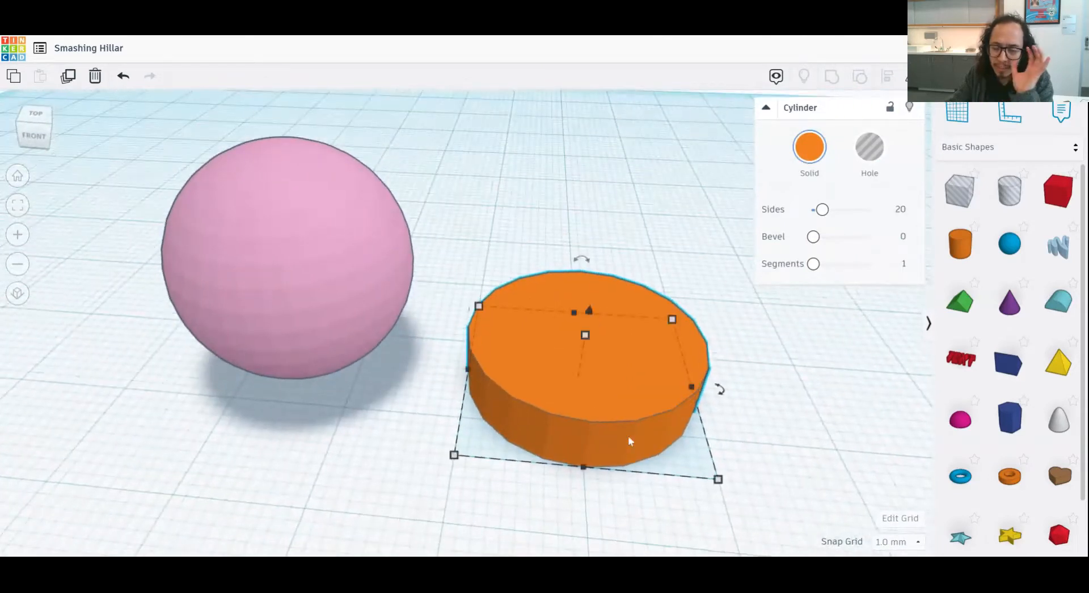
right_click_drag(620, 407, 620, 348)
left_click_drag(586, 322, 585, 342)
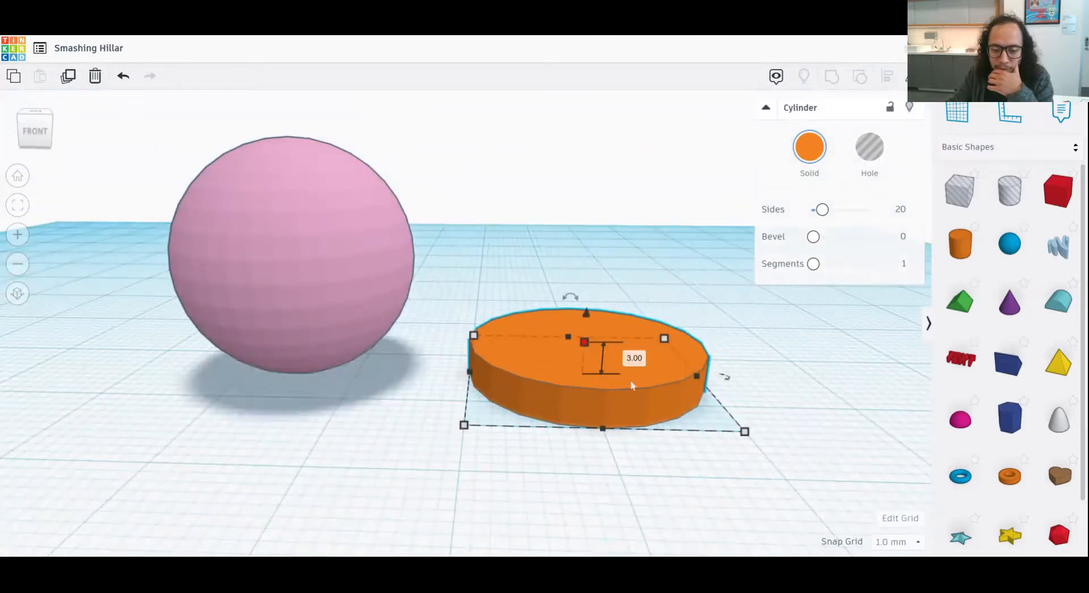
left_click(795, 420)
right_click_drag(795, 420, 717, 446)
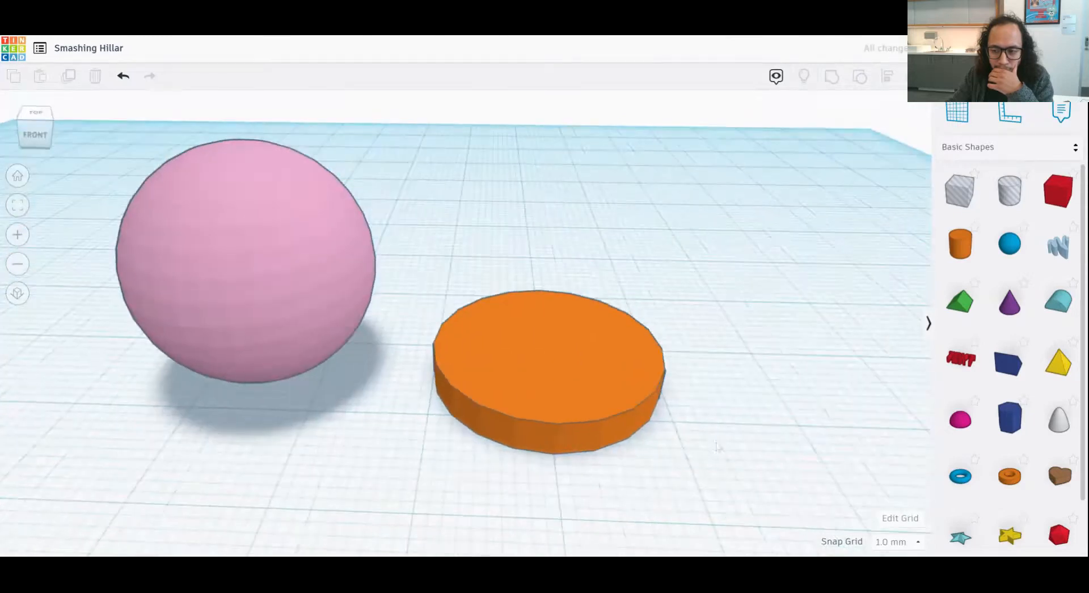
middle_click_drag(775, 421, 765, 424)
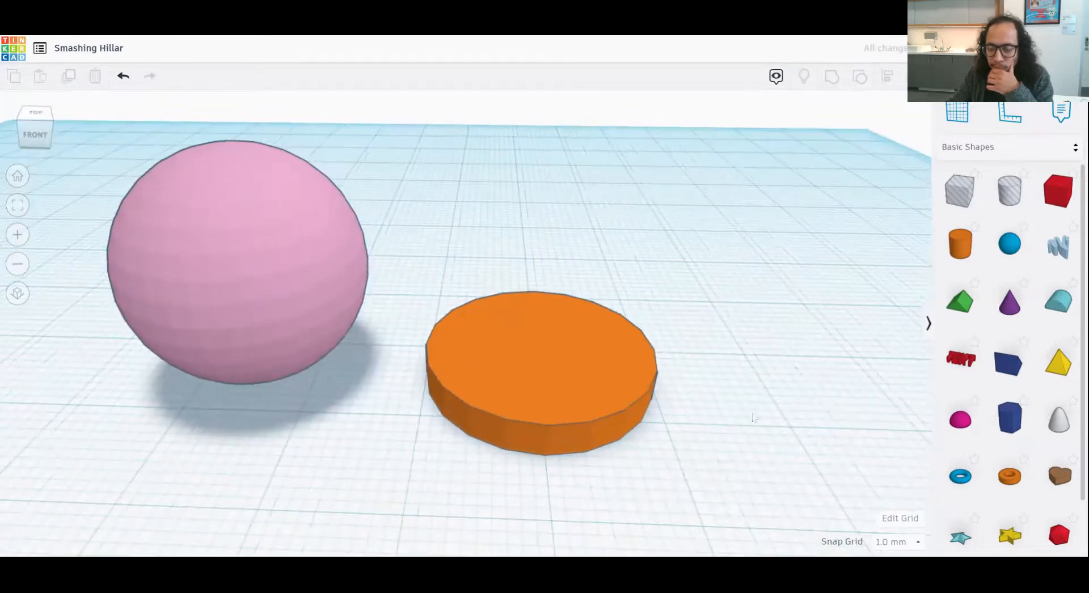
left_click_drag(960, 244, 787, 369)
middle_click_drag(787, 369, 561, 378)
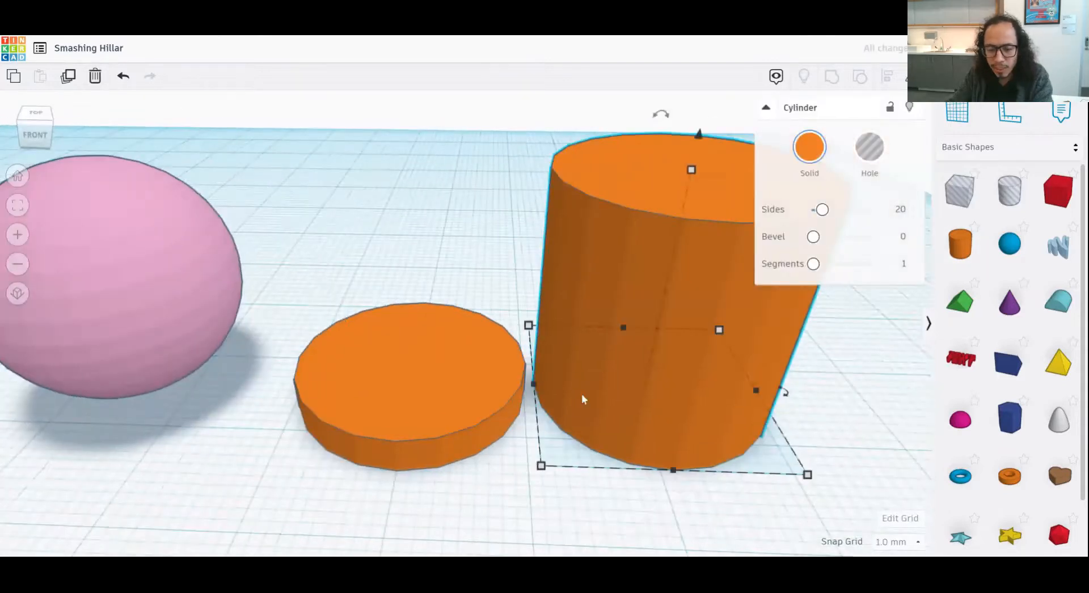
key("Delete")
- Duplicate the flat orange disc in place and scale the copy's footprint down to 14 × 14 mm
left_click(447, 393)
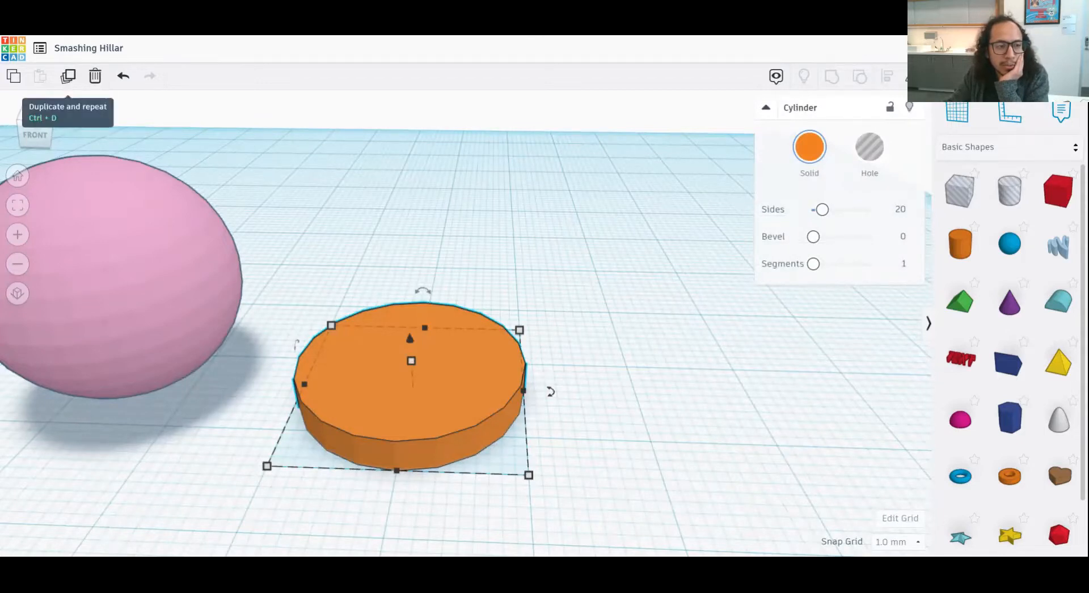
left_click(67, 77)
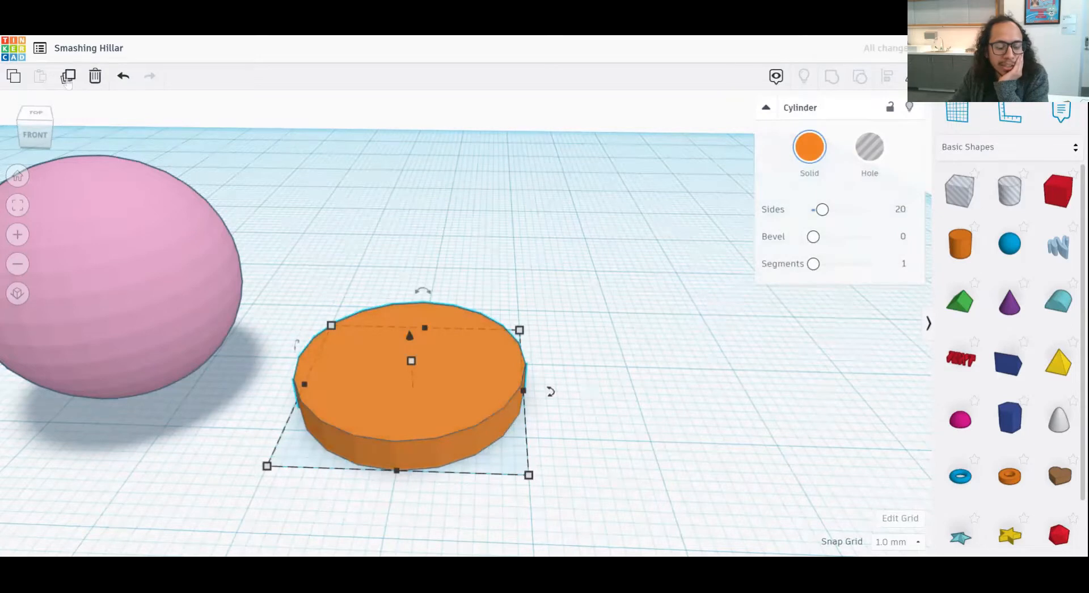
right_click_drag(605, 343, 620, 408)
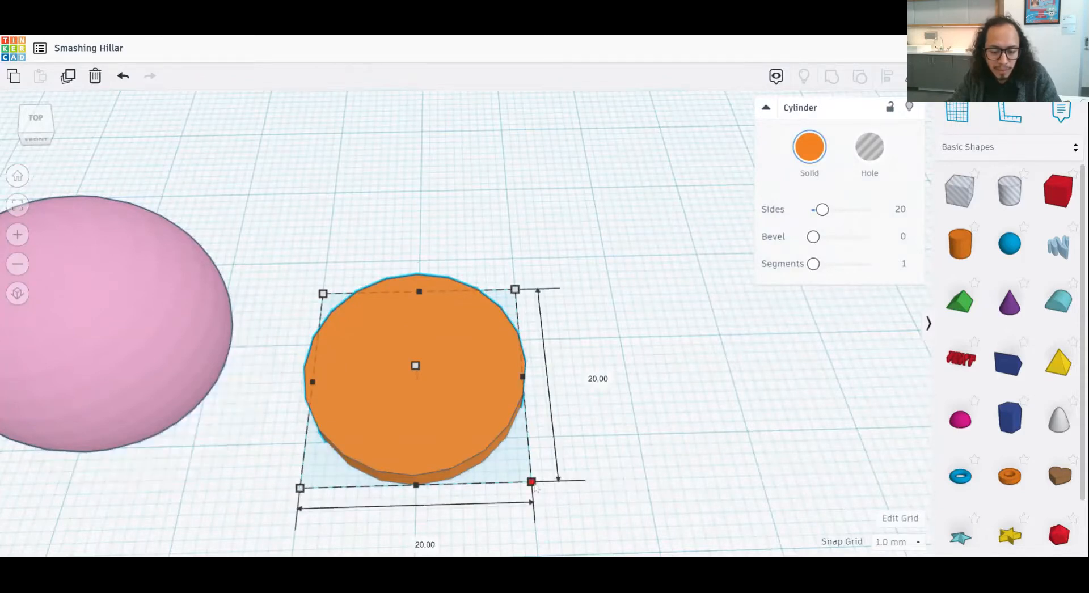
left_click_drag(531, 481, 450, 417)
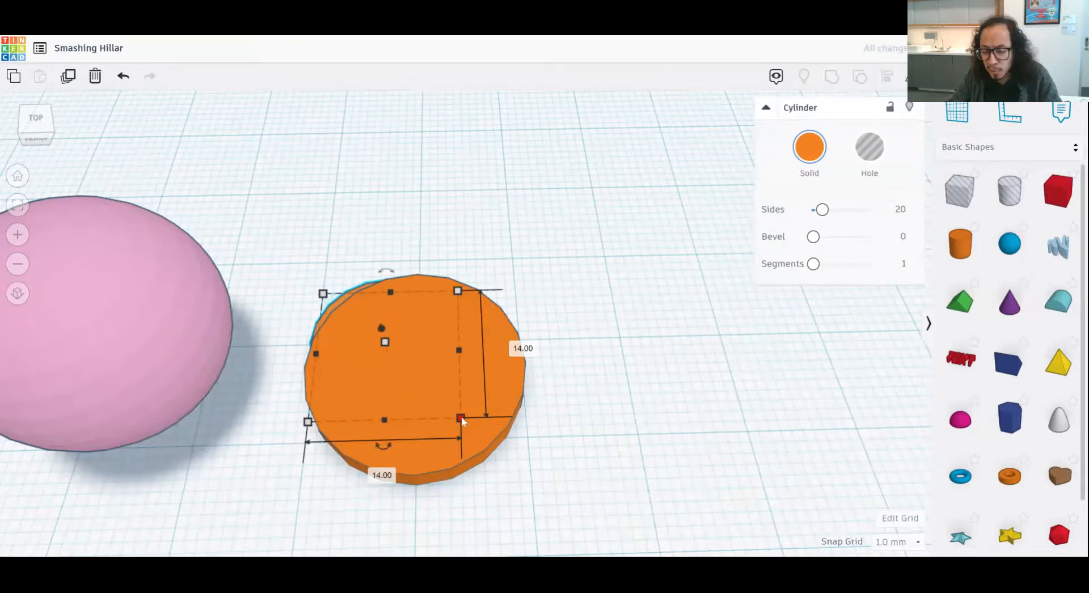
left_click_drag(461, 419, 659, 382)
key("ctrl+z")
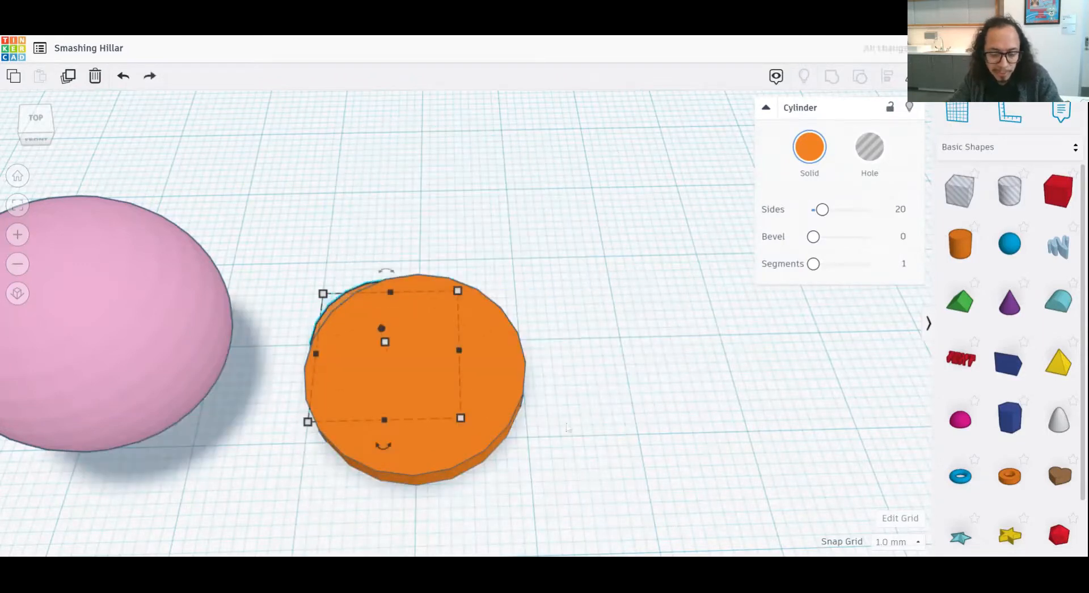
- Raise the copied disc 5 mm above the workplane and shrink it to a small disc floating over the large one
right_click_drag(385, 347, 521, 330)
left_click_drag(381, 334, 377, 280)
right_click_drag(387, 297, 433, 332)
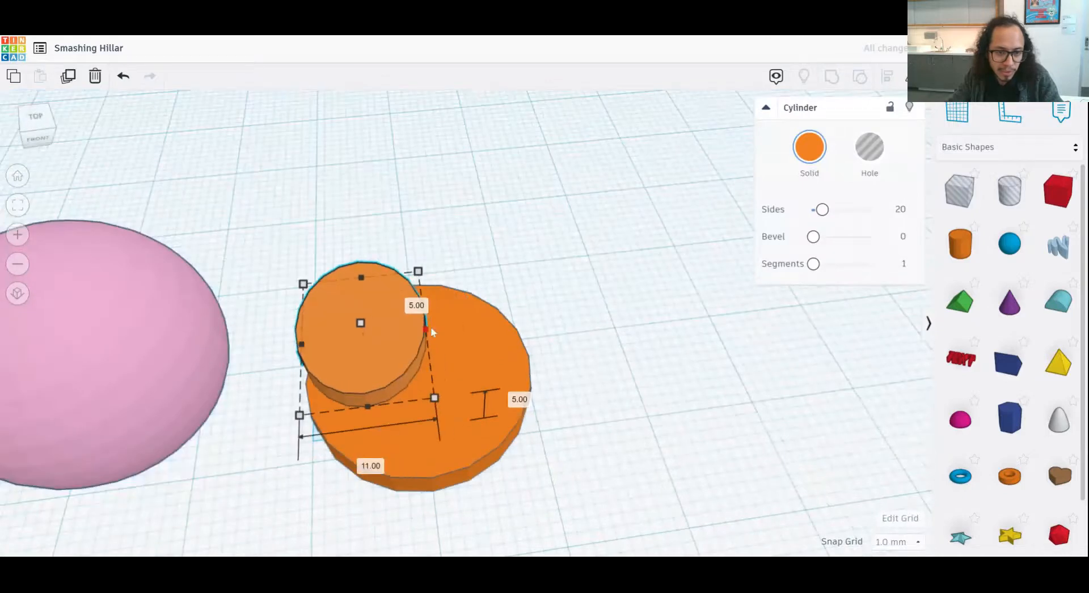
left_click_drag(446, 395, 376, 376)
right_click_drag(484, 422, 475, 330)
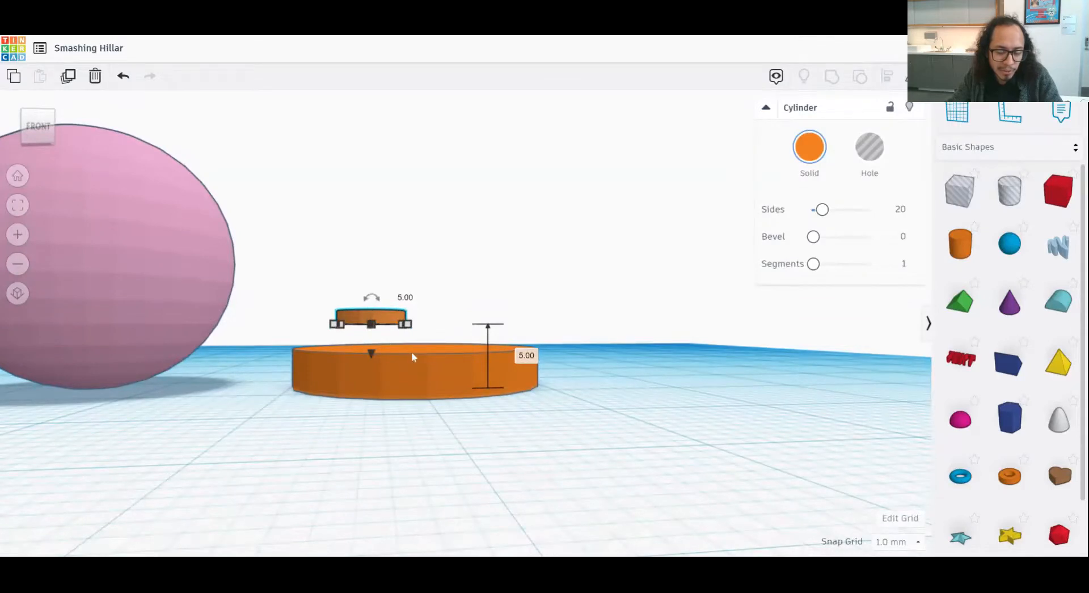
middle_click_drag(415, 356, 457, 378)
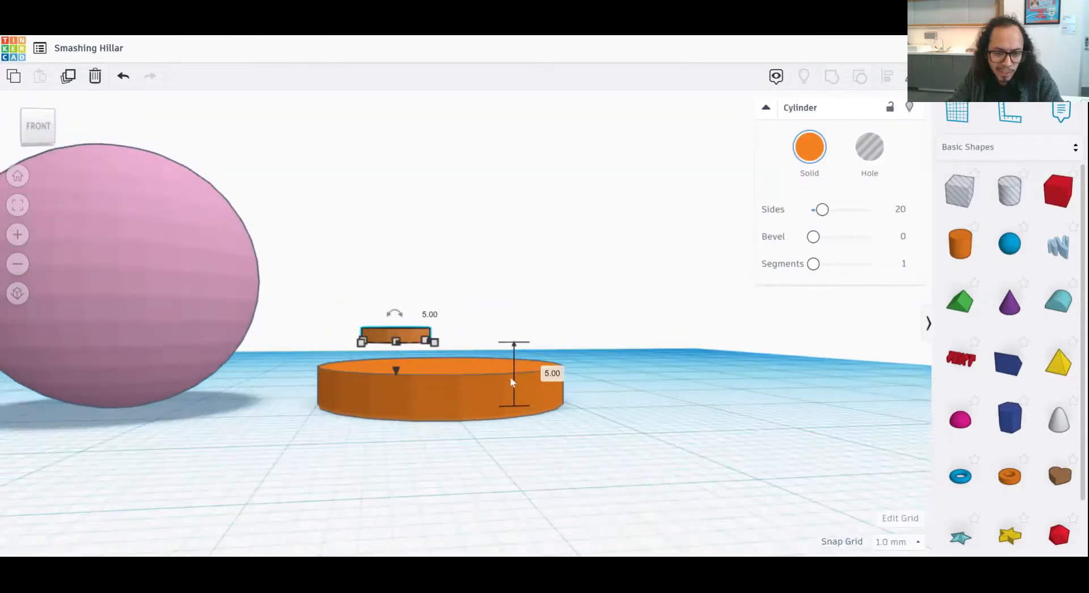
right_click_drag(509, 376, 476, 393)
mouse_move(393, 309)
left_mouse_down()
mouse_move(391, 339)
mouse_move(391, 296)
left_mouse_up()
left_click(510, 258)
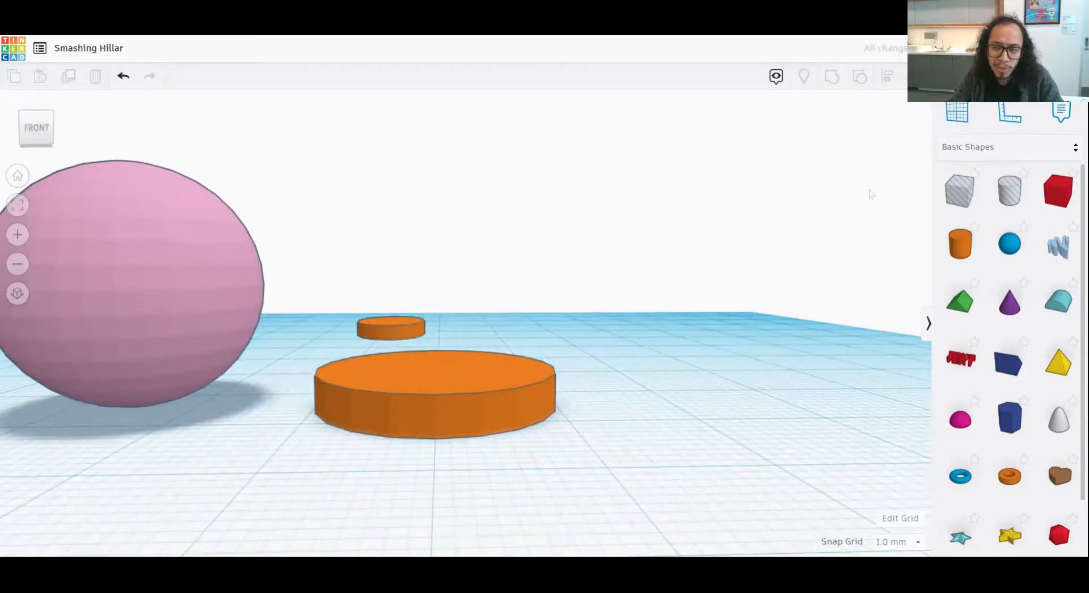
- Place a temporary workplane on the top face of the large orange disc
left_click(959, 119)
right_click_drag(671, 312, 629, 409)
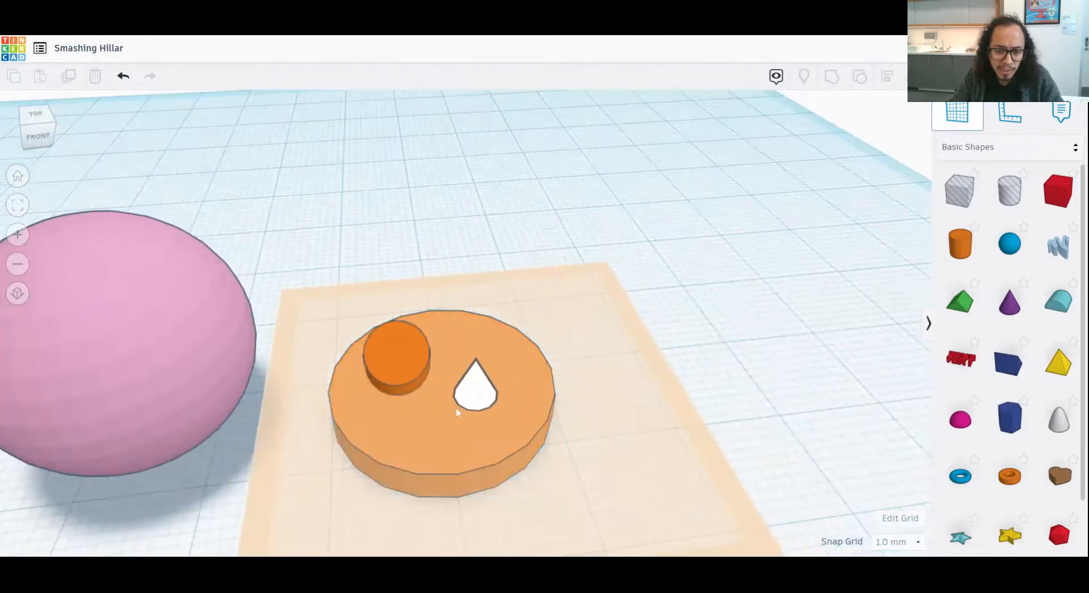
left_click(461, 380)
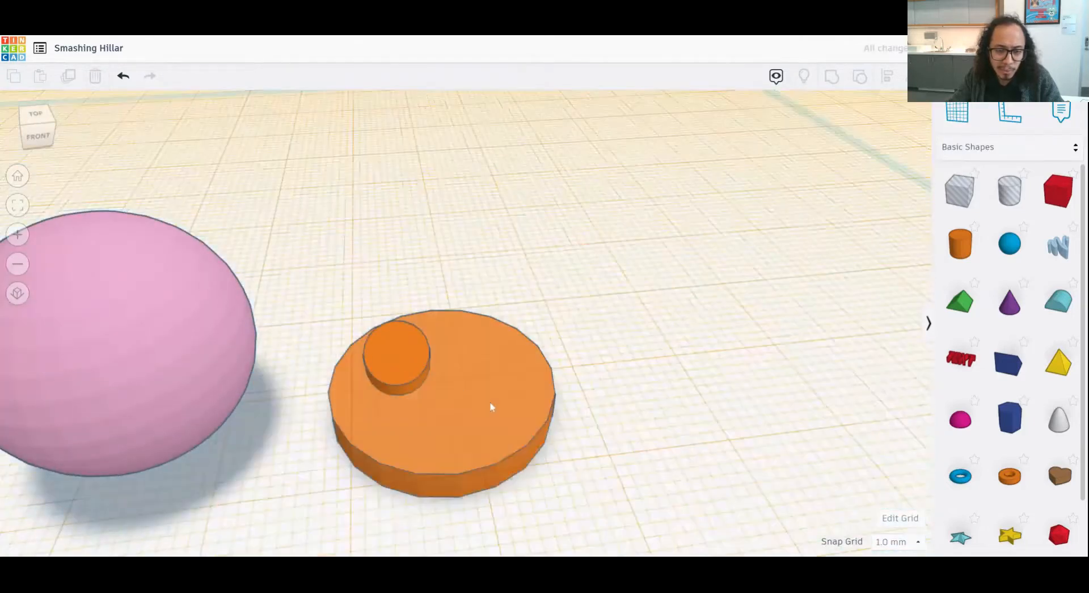
- Move the small disc across the large one and drop it onto the temporary workplane
right_click_drag(491, 408, 498, 359)
left_click(469, 346)
mouse_move(458, 348)
left_mouse_down()
mouse_move(447, 362)
mouse_move(466, 367)
left_mouse_up()
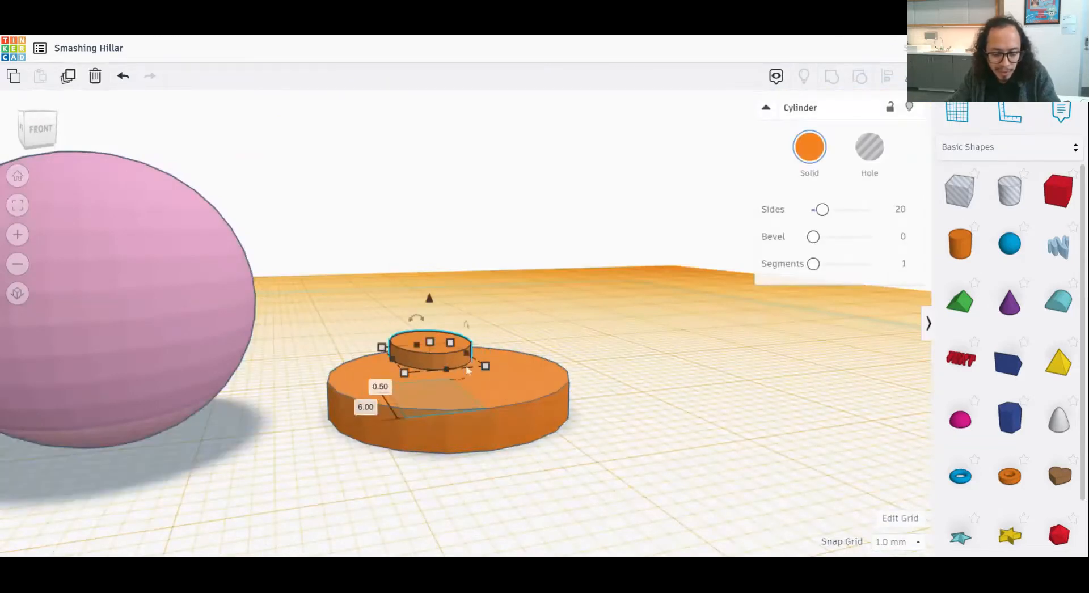
key("d")
right_click_drag(650, 368, 426, 407)
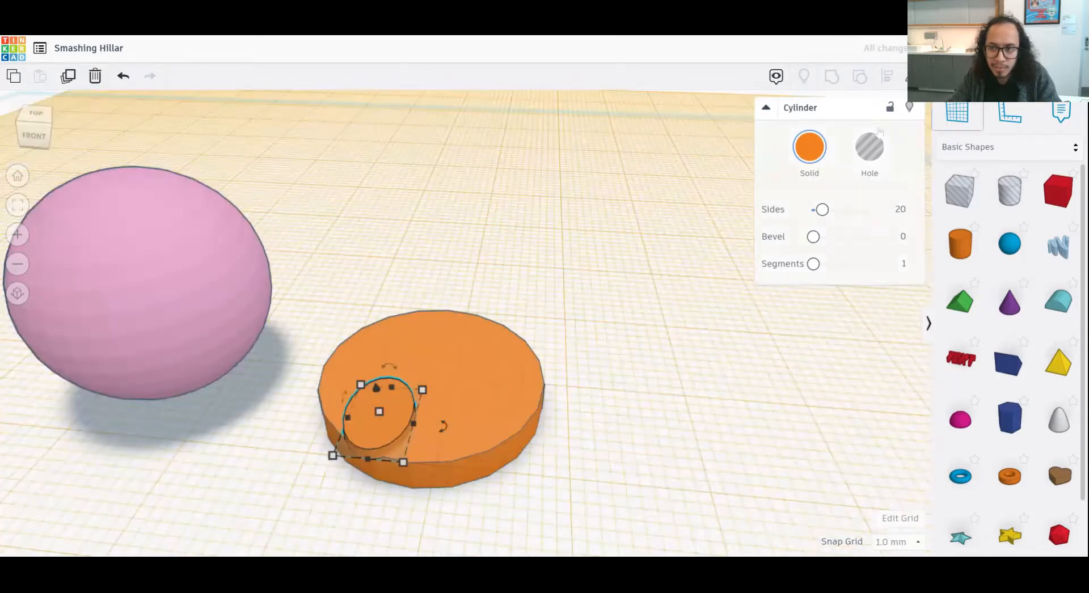
- Return the workplane to the base grid
left_click_drag(1058, 420, 689, 316)
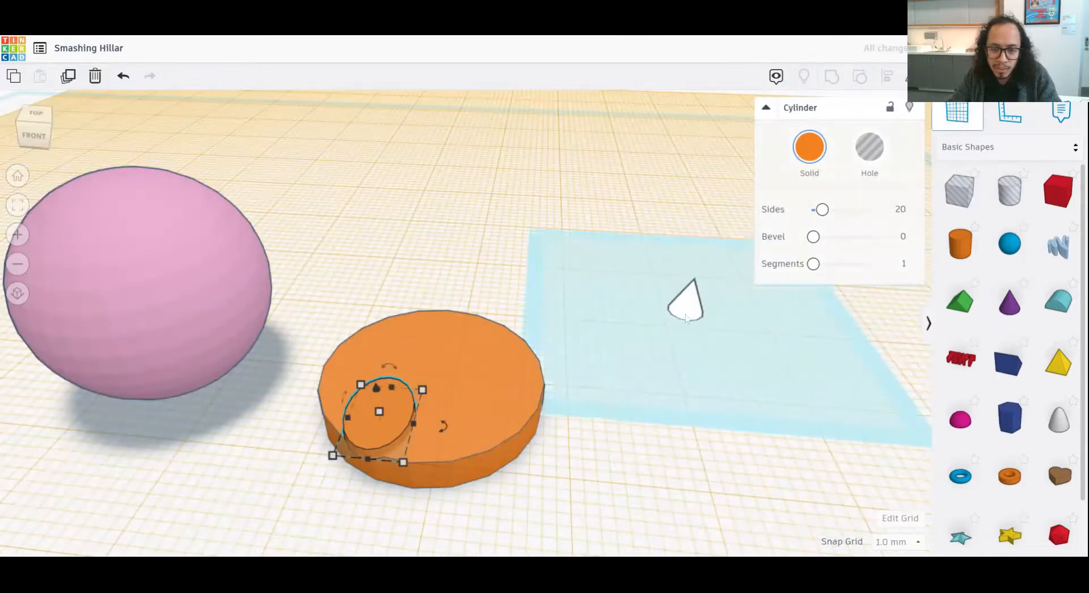
left_click(648, 344)
right_click_drag(587, 363, 593, 389)
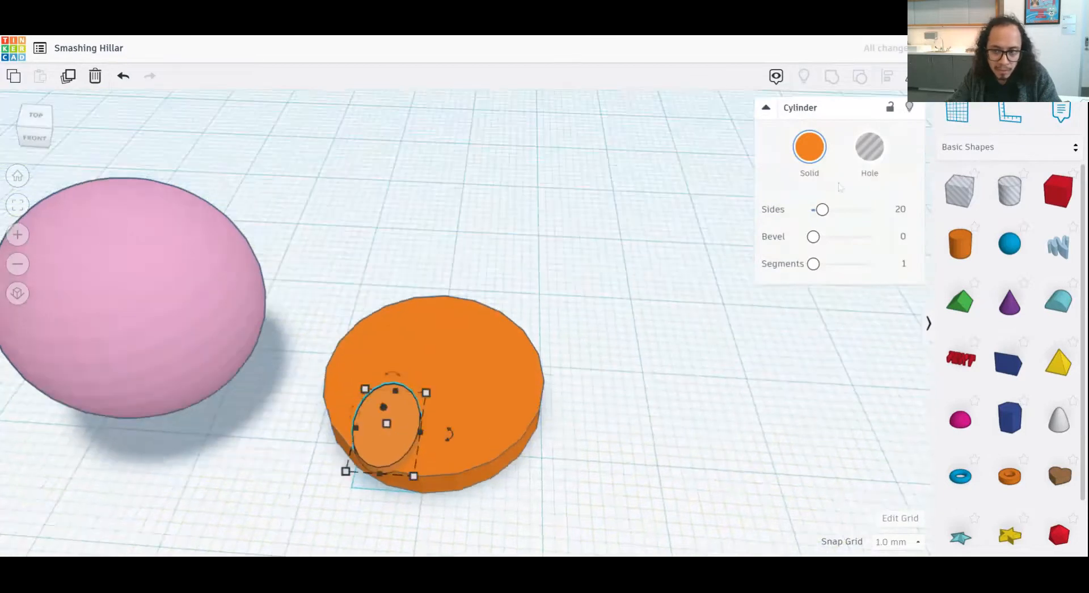
- Turn the small disc into a hole and nudge it back from the large disc's front edge
left_click(869, 156)
right_click_drag(513, 449, 516, 464)
key("Up")
key("Up")
key("Up")
key("Up")
key("Up")
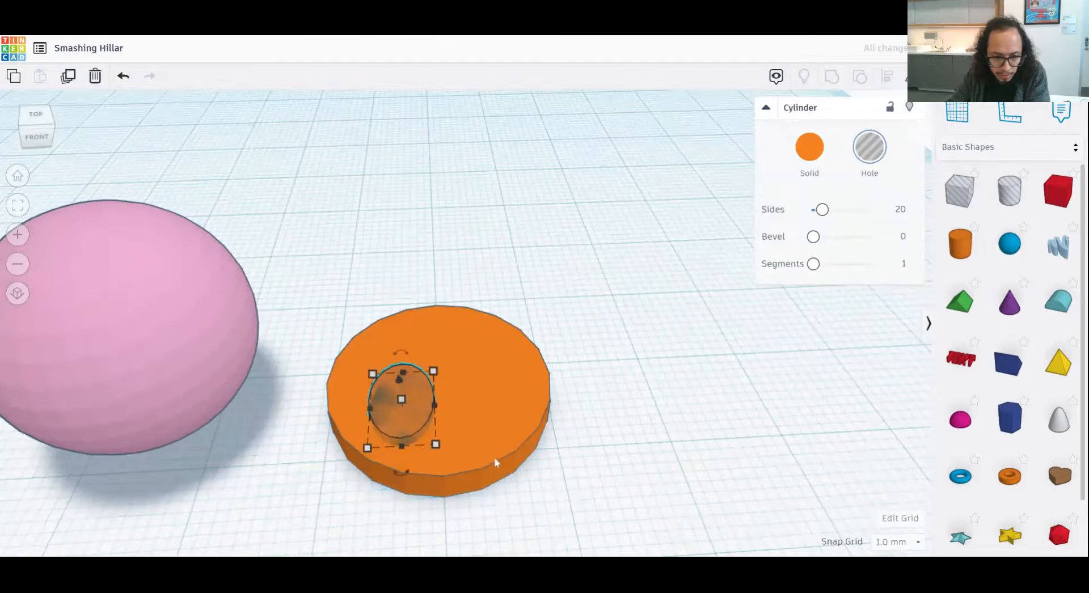
- Duplicate the hole, shift the copy to the right, and adjust the original so the two sit side by side like eyes
right_click_drag(586, 443, 575, 456)
left_click(68, 76)
key("Right")
key("Right")
key("Right")
key("Right")
key("Right")
key("Right")
key("Right")
key("Right")
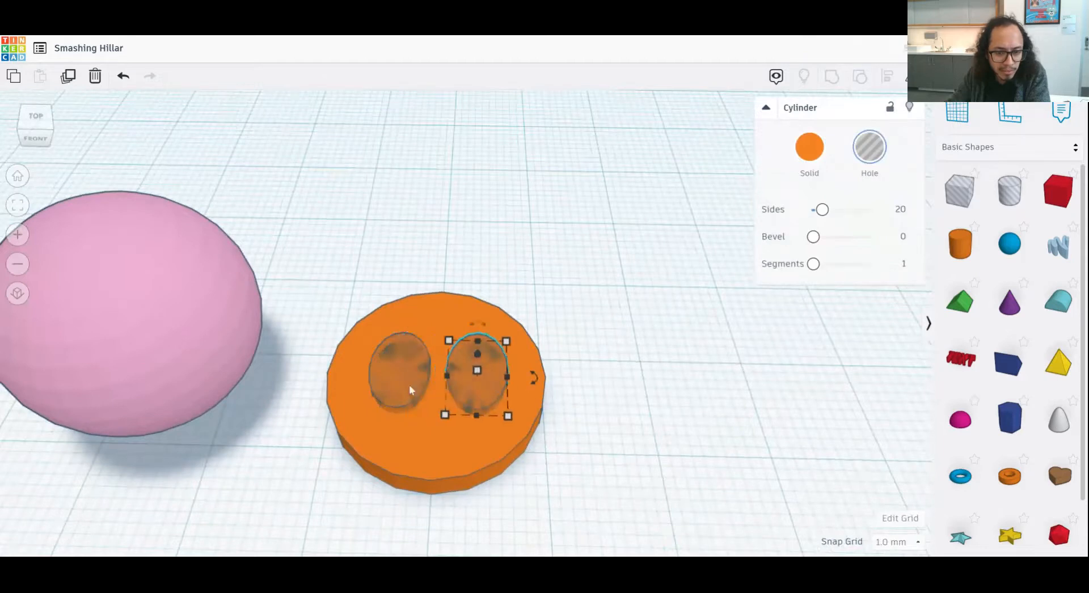
left_click(408, 386)
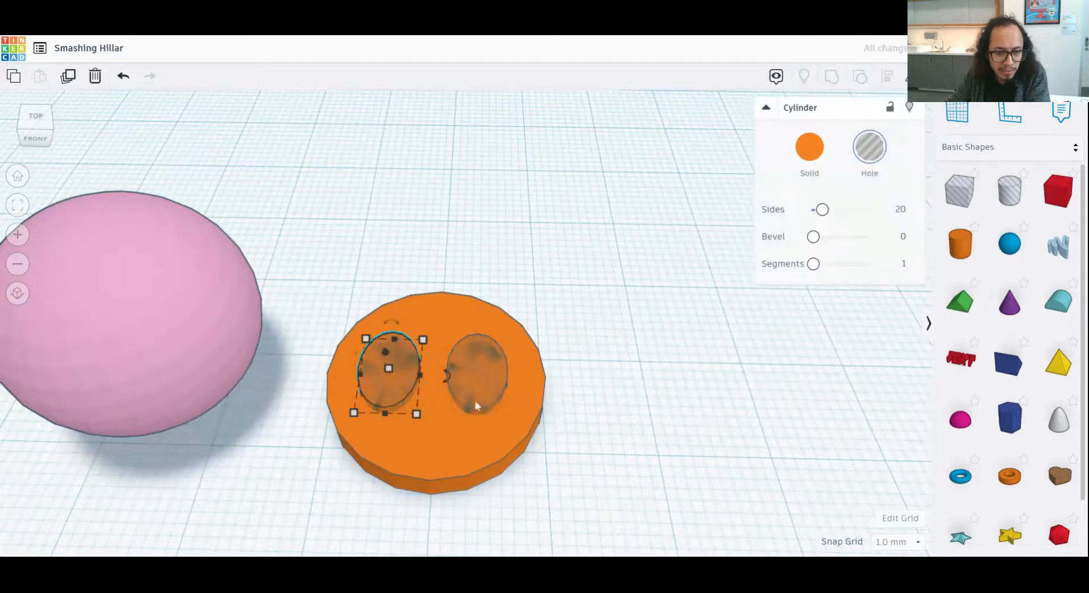
- Select both hole cylinders, set the snap grid to 0.25 mm, and lower them 0.5 mm into the large disc
left_click(488, 398)
left_click(557, 421)
right_click_drag(534, 422, 545, 321)
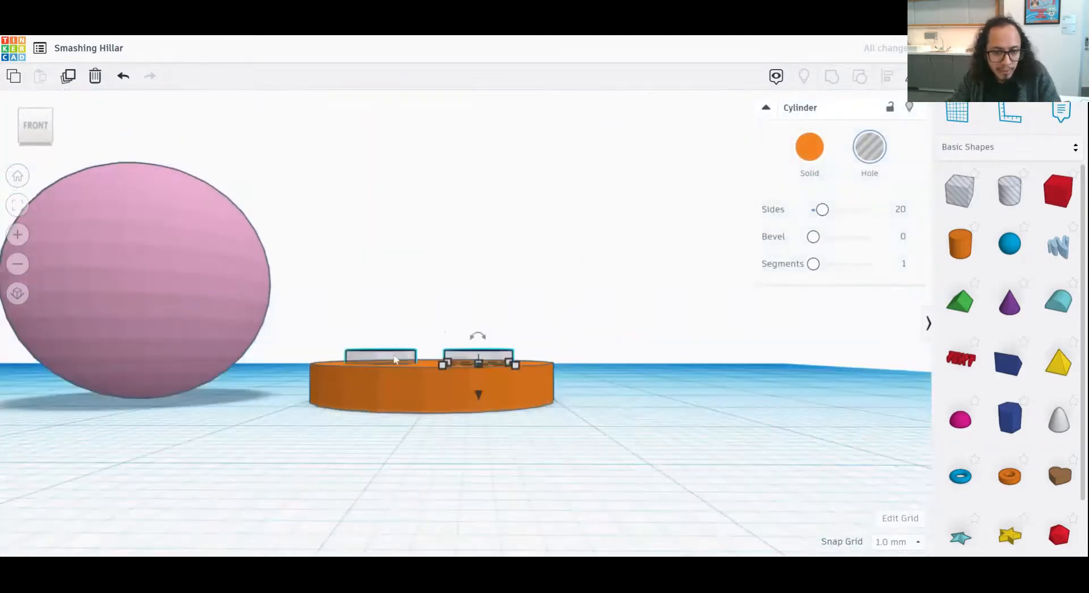
left_click(395, 358, "shift")
left_click_drag(431, 393, 430, 397)
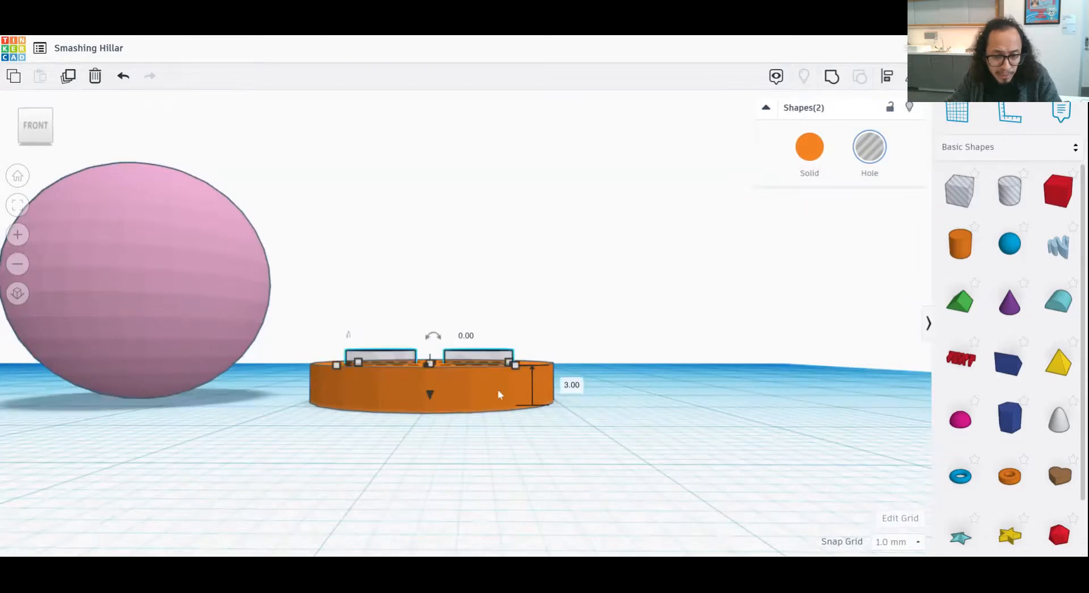
left_click(897, 543)
left_click(893, 462)
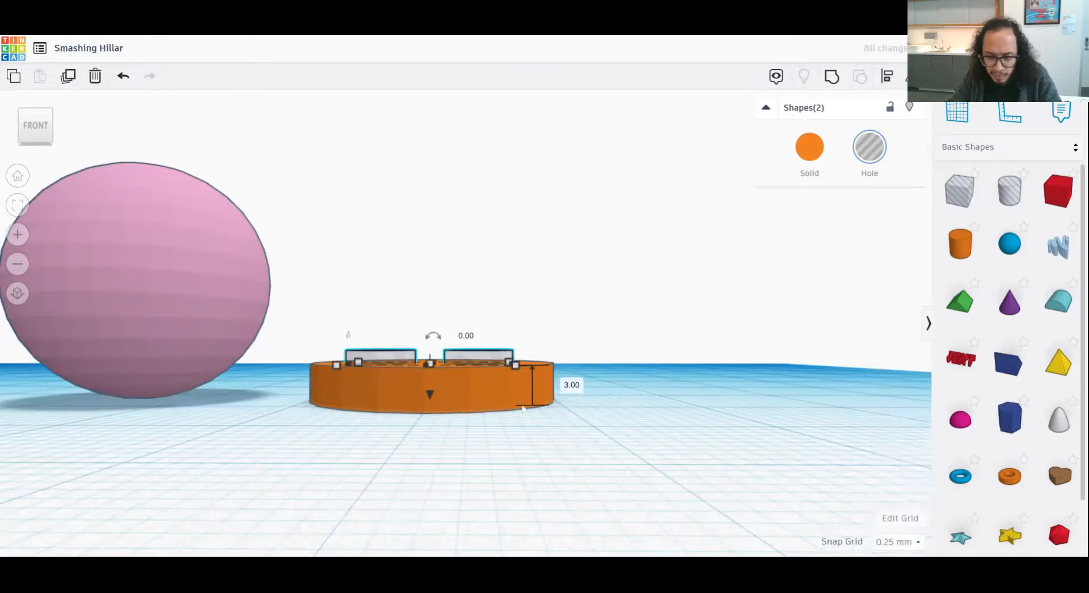
right_click_drag(498, 398, 553, 491)
scroll(571, 434, "up", 3)
left_click_drag(506, 394, 513, 402)
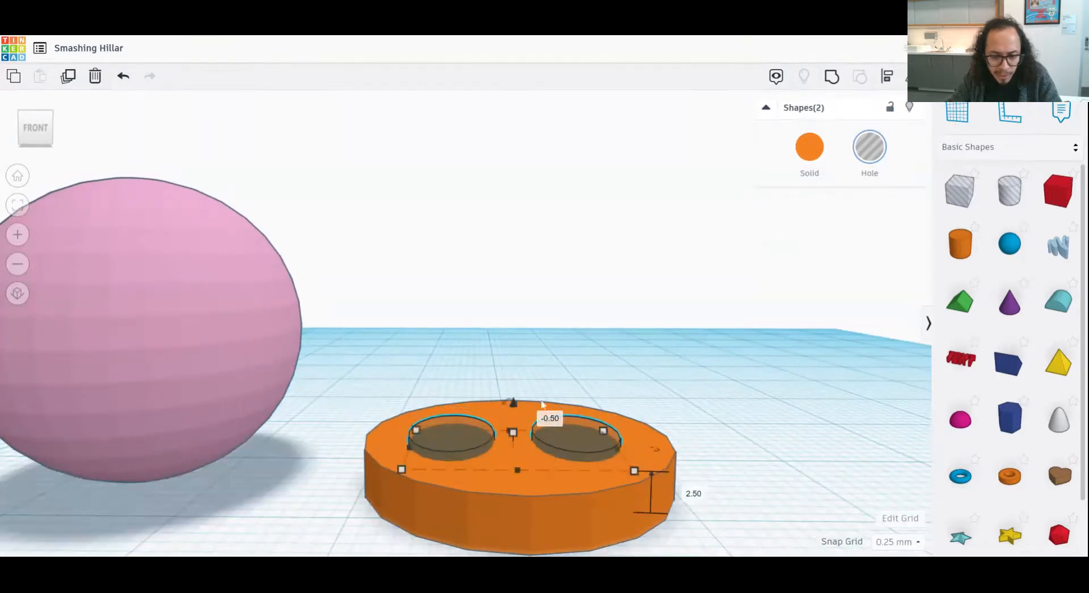
- Group the large disc with the two hole cylinders to cut both recesses into it
right_click_drag(513, 403, 679, 458)
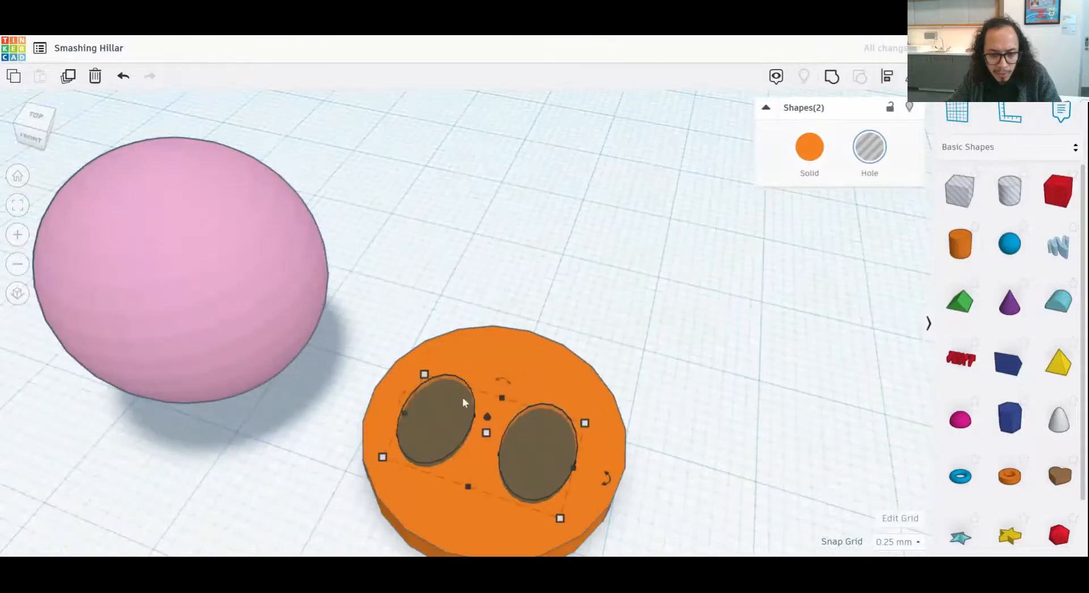
left_click(540, 357, "shift")
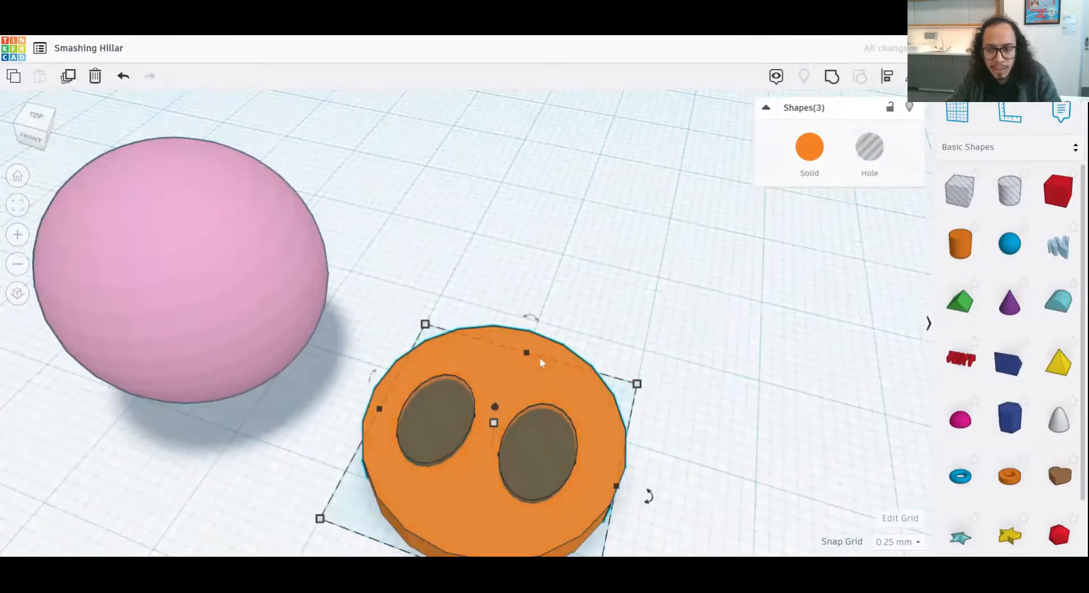
left_click(832, 78)
left_click(716, 454)
right_click_drag(716, 454, 535, 369)
right_click_drag(432, 477, 559, 515)
left_click(560, 515)
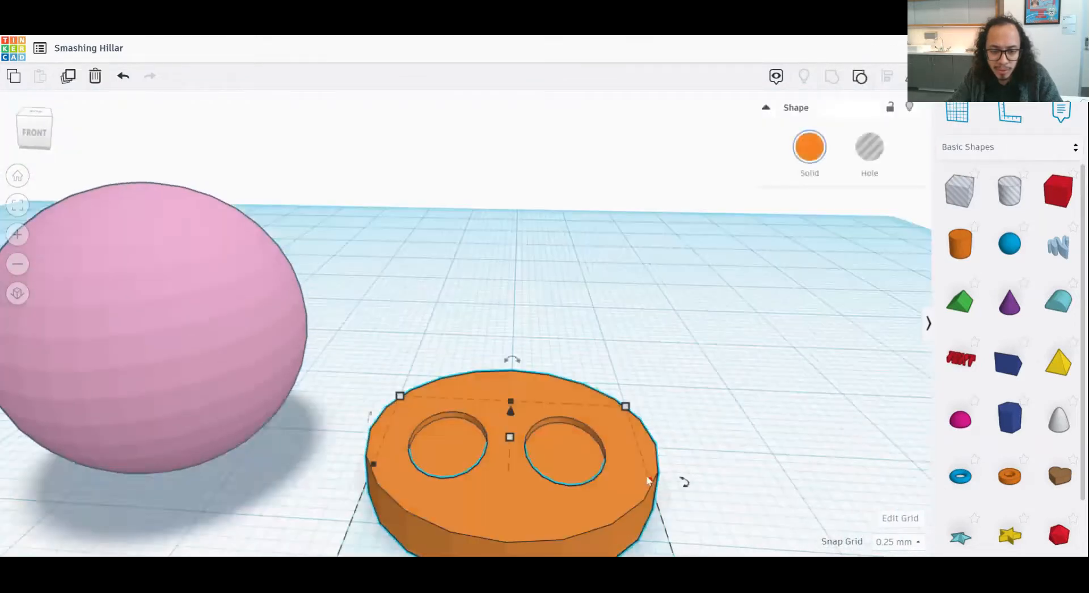
- Scale the grouped disc's footprint down to 7.50 by 7.50 mm
scroll(648, 481, "down", 3)
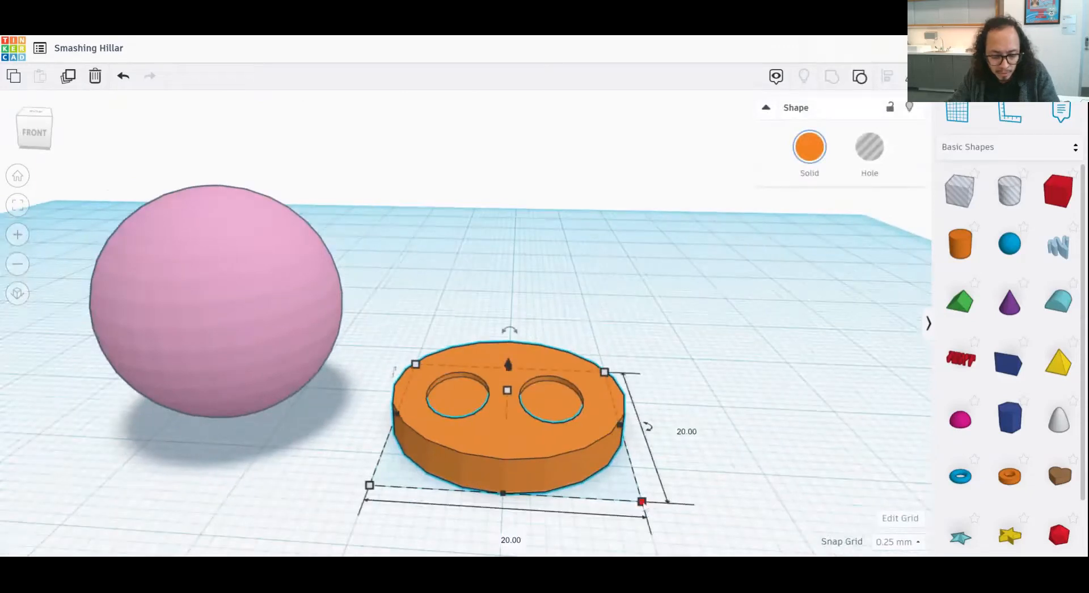
left_click_drag(641, 501, 480, 403)
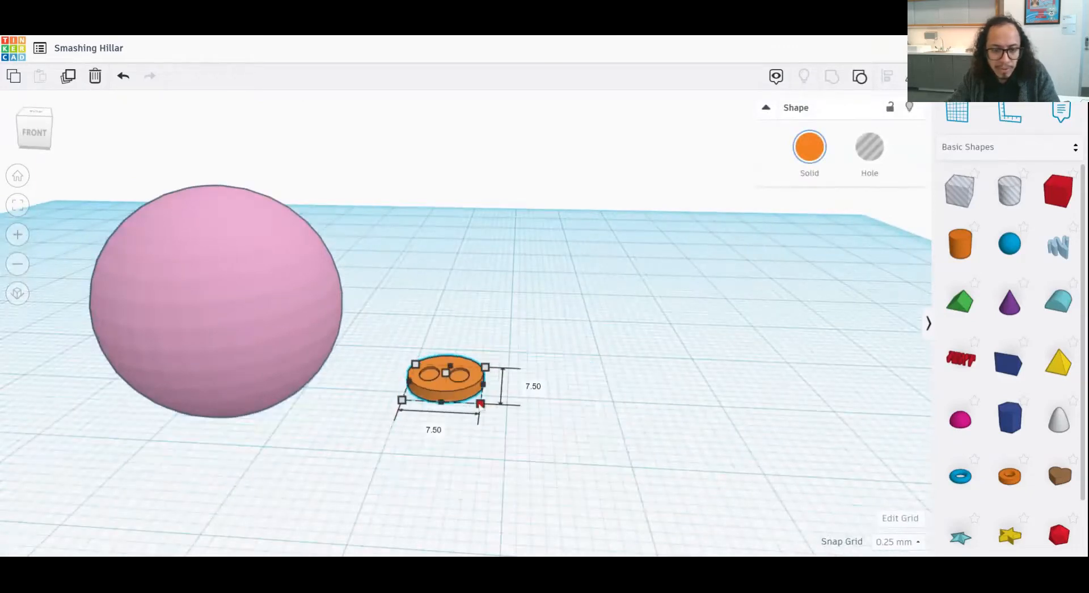
scroll(518, 415, "up", 2)
right_click_drag(518, 414, 428, 431)
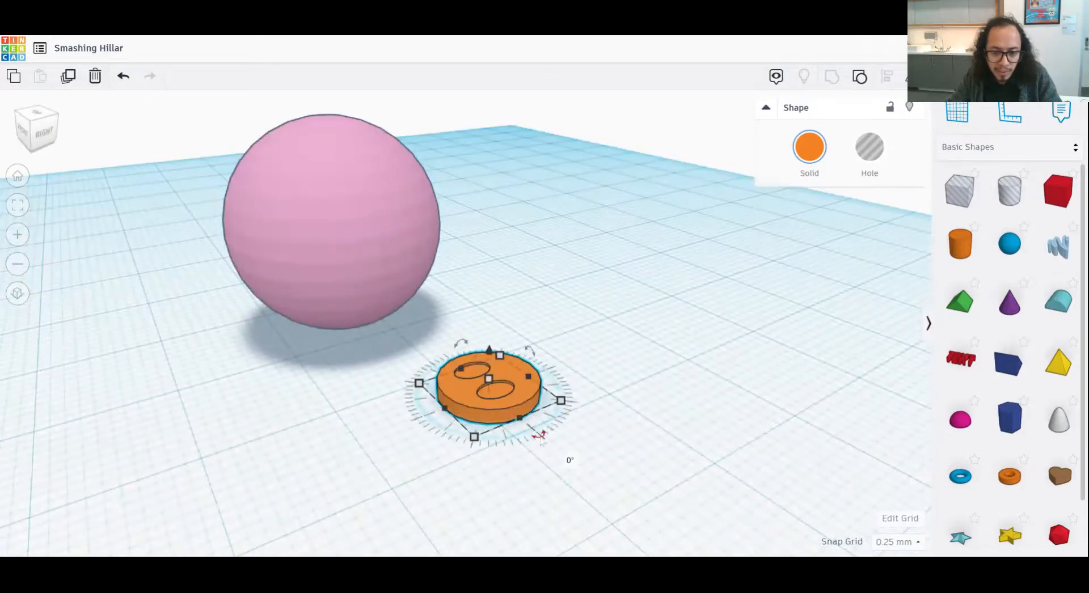
left_click_drag(540, 436, 541, 436)
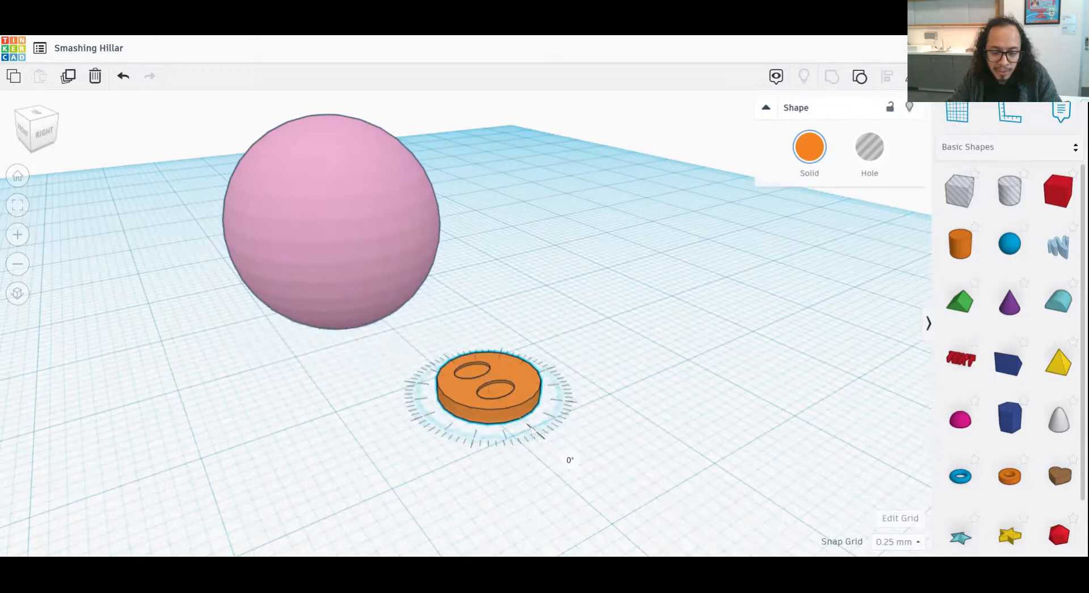
left_click_drag(537, 432, 579, 427)
key("ctrl+z")
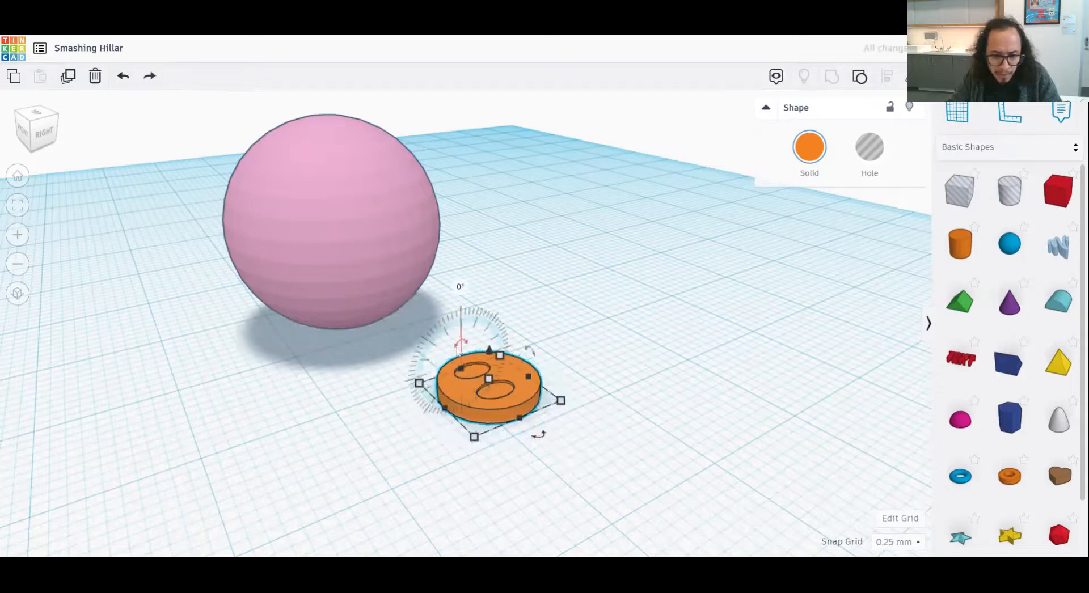
- Rotate the small disc 90° so it stands upright and move it against the front of the pink sphere
type("90")
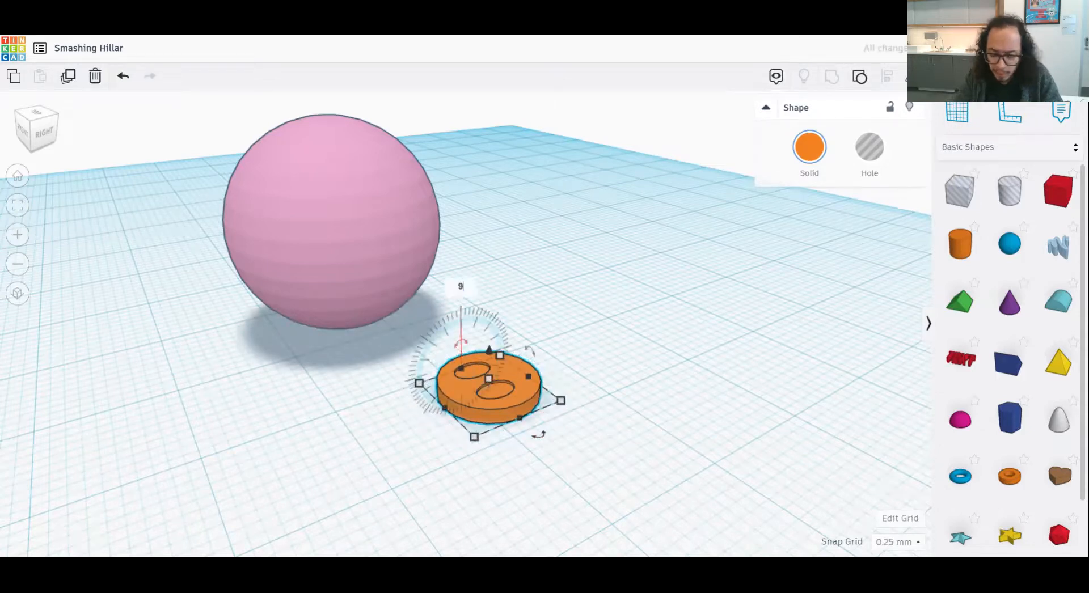
key("Return")
right_click_drag(372, 429, 453, 420)
left_click_drag(427, 366, 85, 447)
left_click_drag(97, 390, 51, 262)
middle_click_drag(277, 411, 541, 424)
middle_click_drag(488, 474, 554, 481)
key("Right")
key("Right")
key("Right")
key("Right")
key("Left")
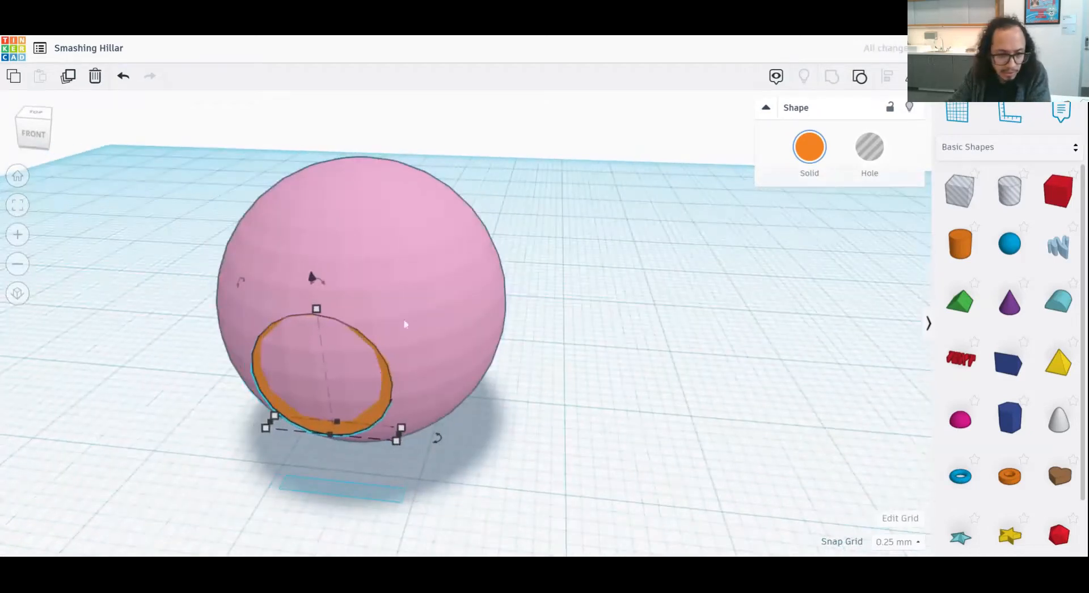
- Raise the upright disc and adjust its sideways position so it sits as a snout on the sphere's lower front
left_click_drag(311, 276, 312, 253)
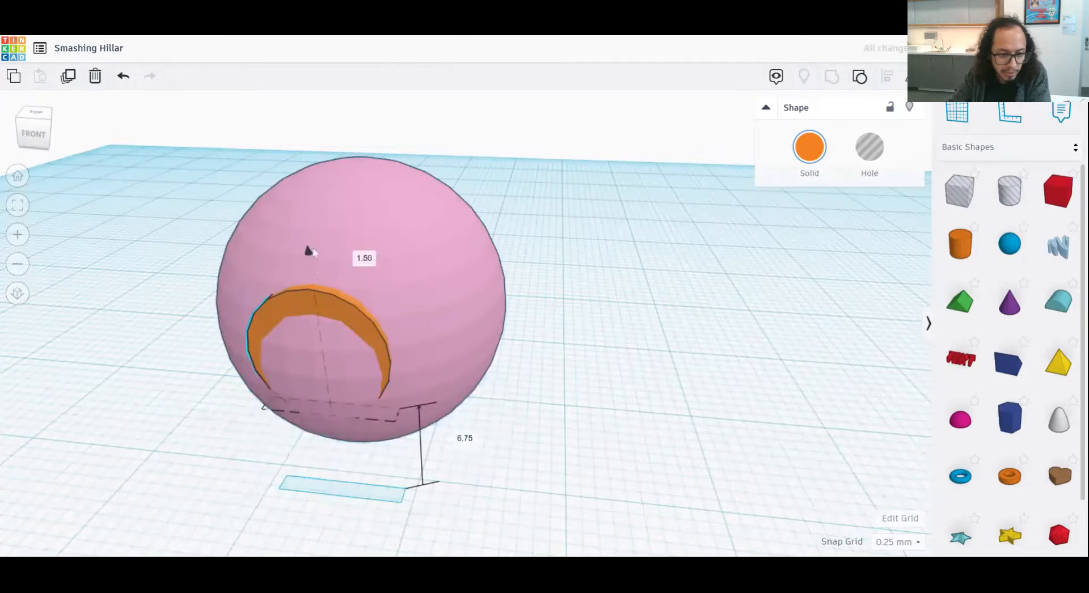
right_click_drag(309, 257, 364, 284)
left_click_drag(458, 441, 386, 448)
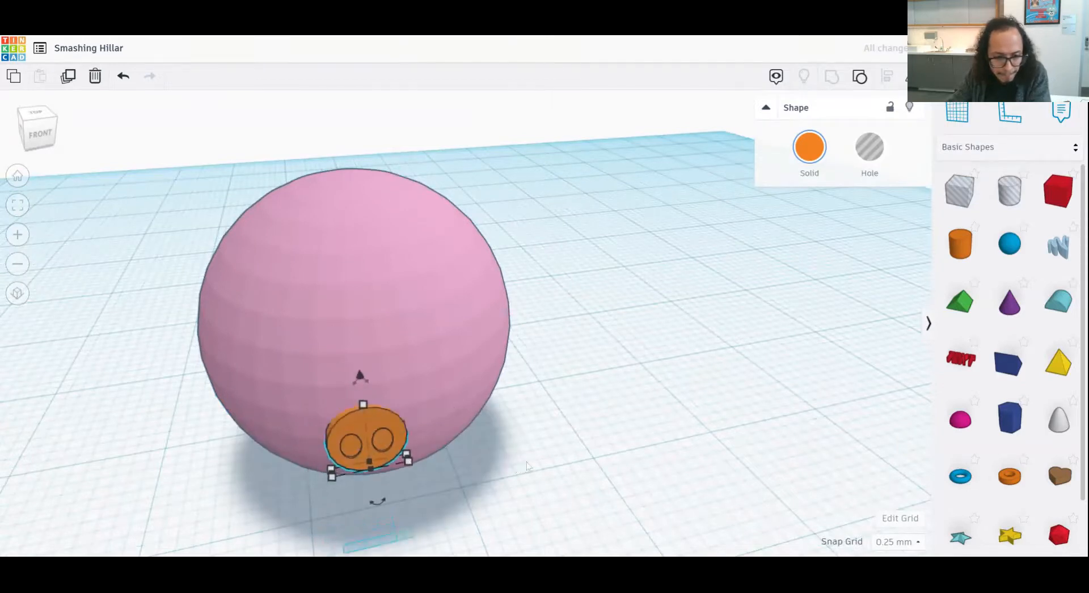
left_click_drag(373, 371, 375, 332)
left_click(550, 381)
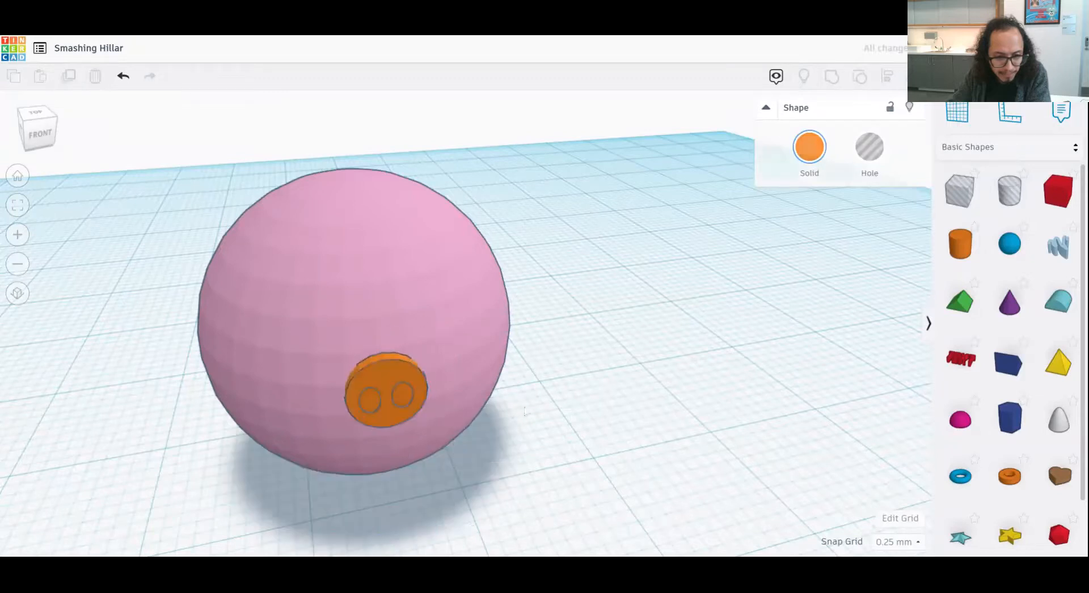
- Colour the snout light pink to match the sphere
left_click(397, 367)
left_click(814, 154)
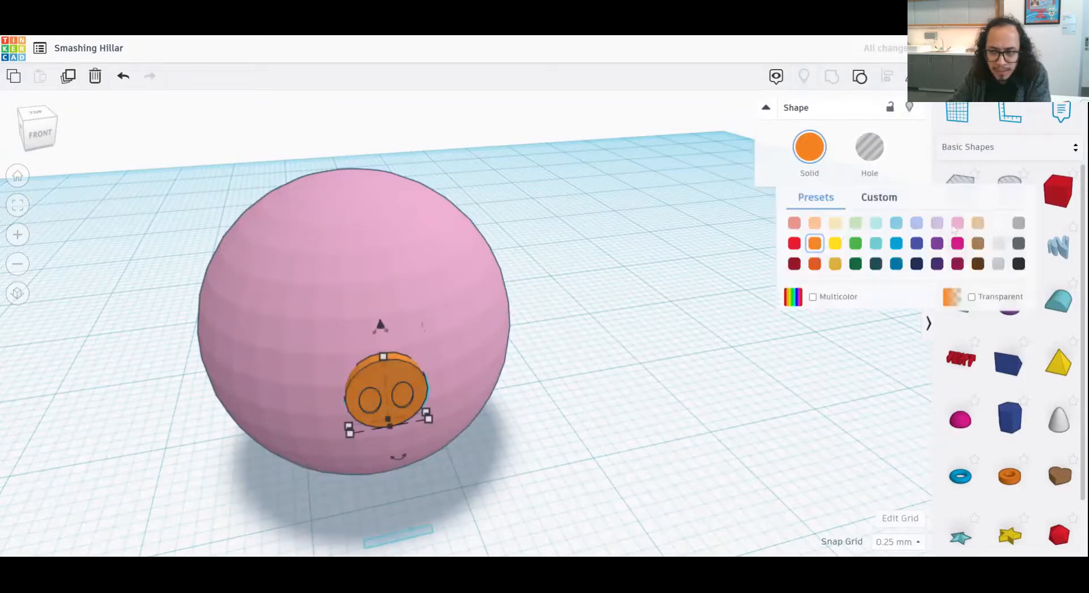
left_click(959, 228)
left_click(559, 423)
right_click_drag(558, 423, 623, 432)
- Place a half sphere beside the head, shrink its footprint to eye size and flatten it to 1.75 mm high
left_click_drag(960, 420, 720, 413)
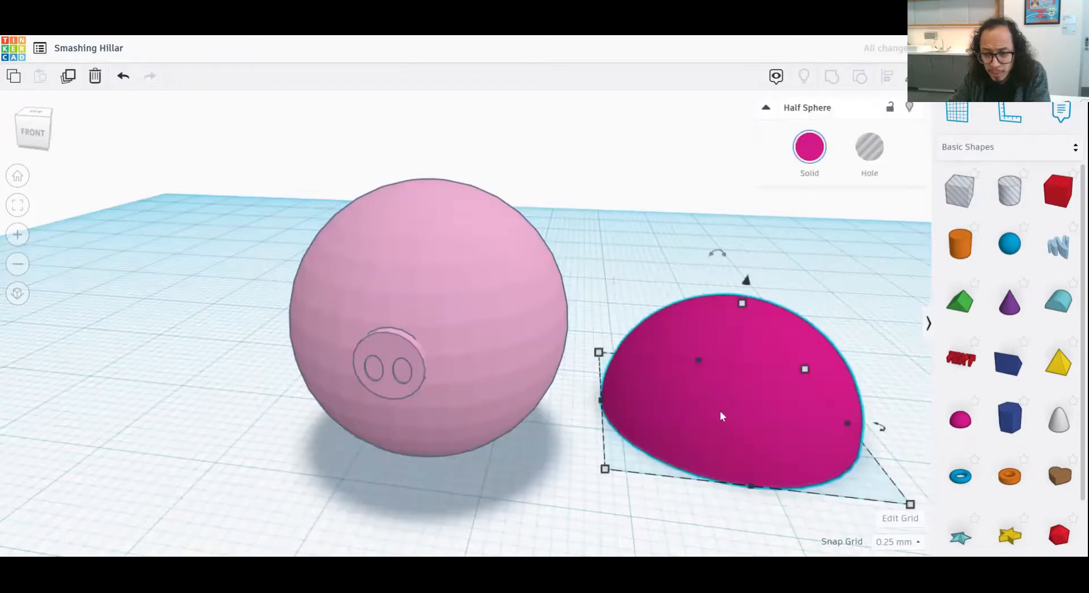
middle_click_drag(757, 414, 693, 385)
scroll(693, 386, "down", 3)
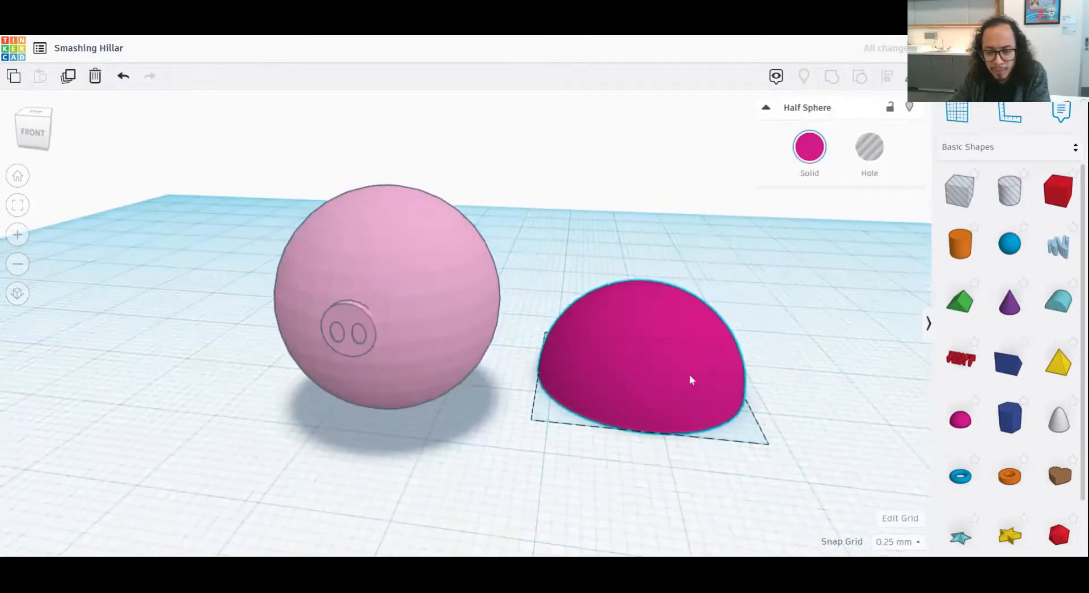
right_click_drag(689, 375, 693, 420)
left_click_drag(751, 440, 618, 340)
left_click_drag(588, 280, 583, 299)
- Colour the flattened half sphere black and reselect it beside the head
left_click(801, 152)
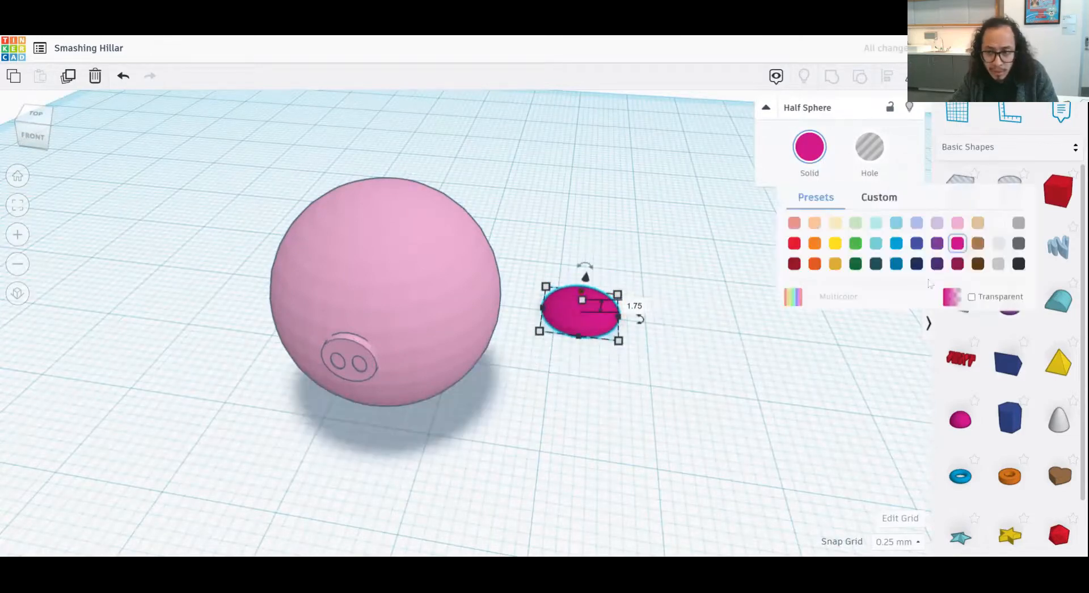
left_click(1021, 266)
left_click(678, 311)
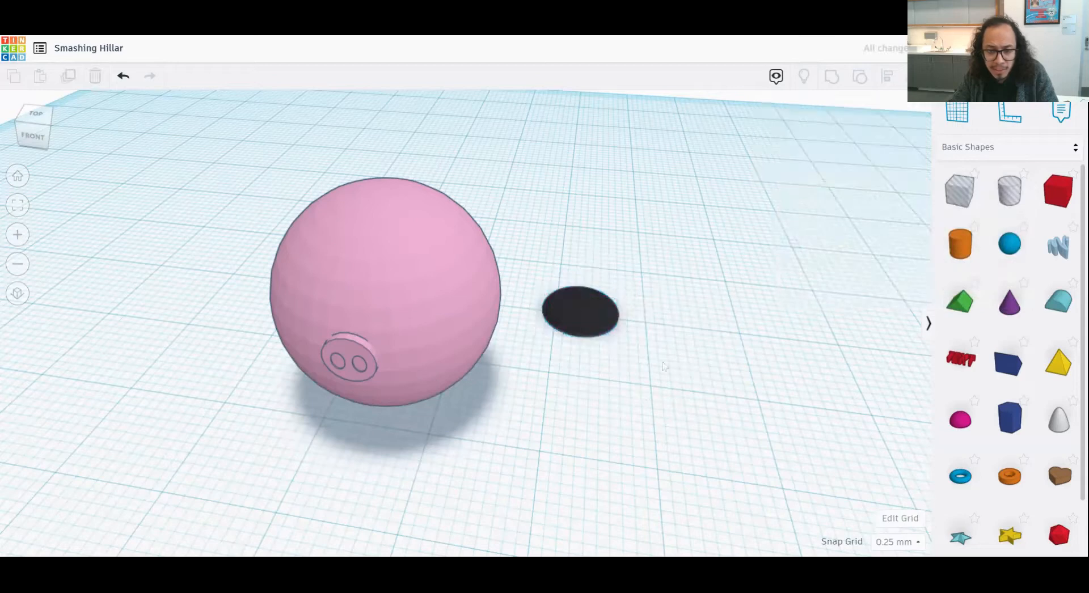
right_click_drag(678, 311, 623, 332)
left_click(623, 335)
- Stand the black half sphere upright, move it to the head's front and raise it above the snout's level
right_click_drag(736, 347, 642, 405)
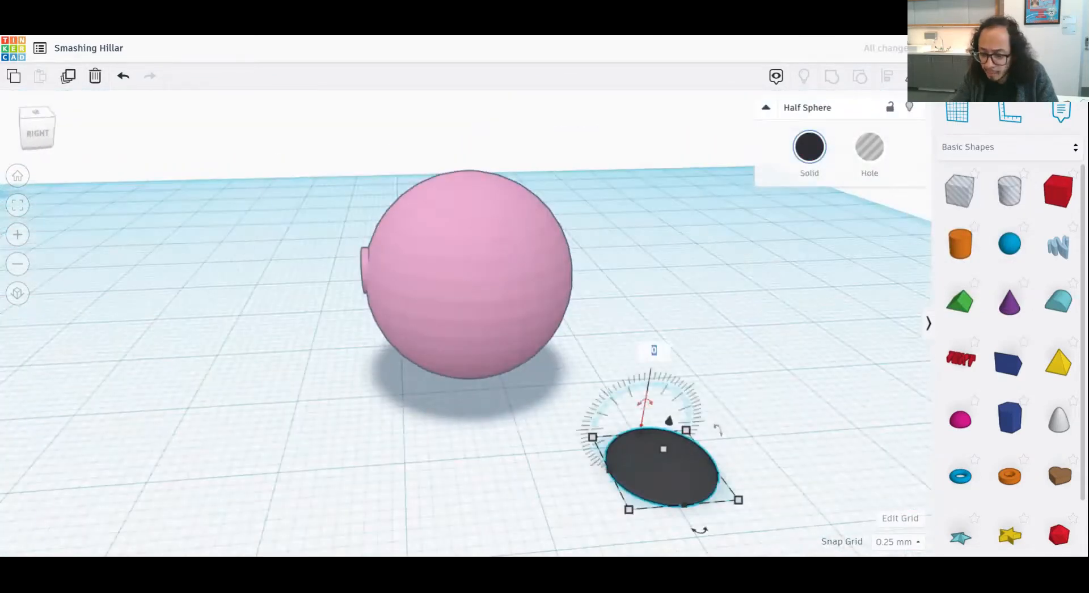
left_click_drag(647, 397, 590, 428)
right_click_drag(569, 481, 638, 358)
left_click_drag(634, 357, 395, 457, "shift")
left_click_drag(398, 410, 384, 233)
right_click_drag(346, 404, 450, 429)
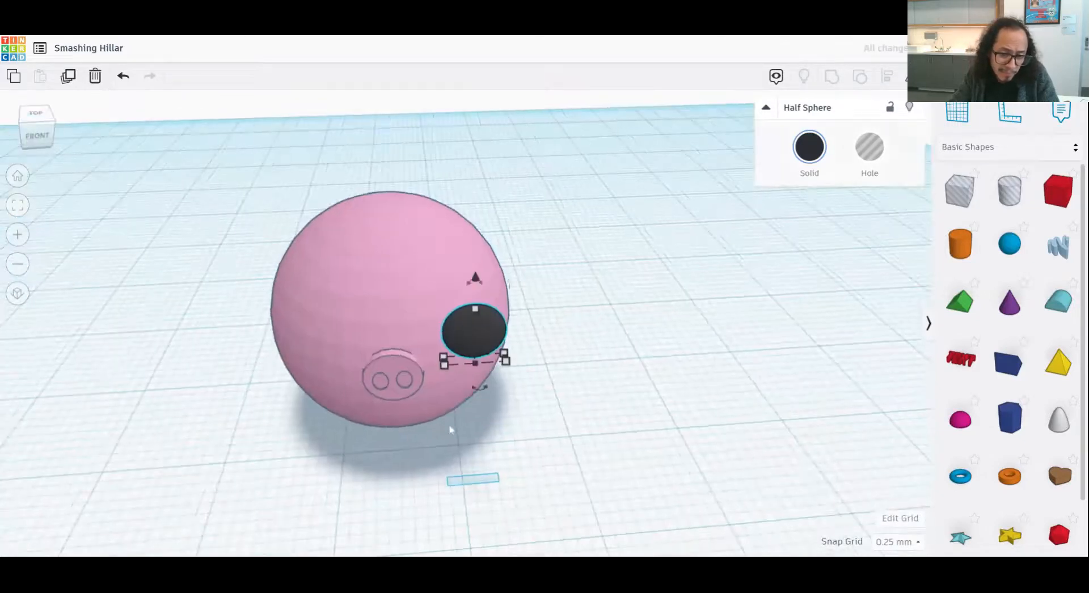
- Shift the black eye closer to the snout and nudge it forward so it shows on the head's surface
scroll(449, 426, "up", 3)
left_click_drag(447, 337, 375, 308)
left_click_drag(467, 357, 440, 353)
key("Down")
key("Down")
key("Down")
key("Down")
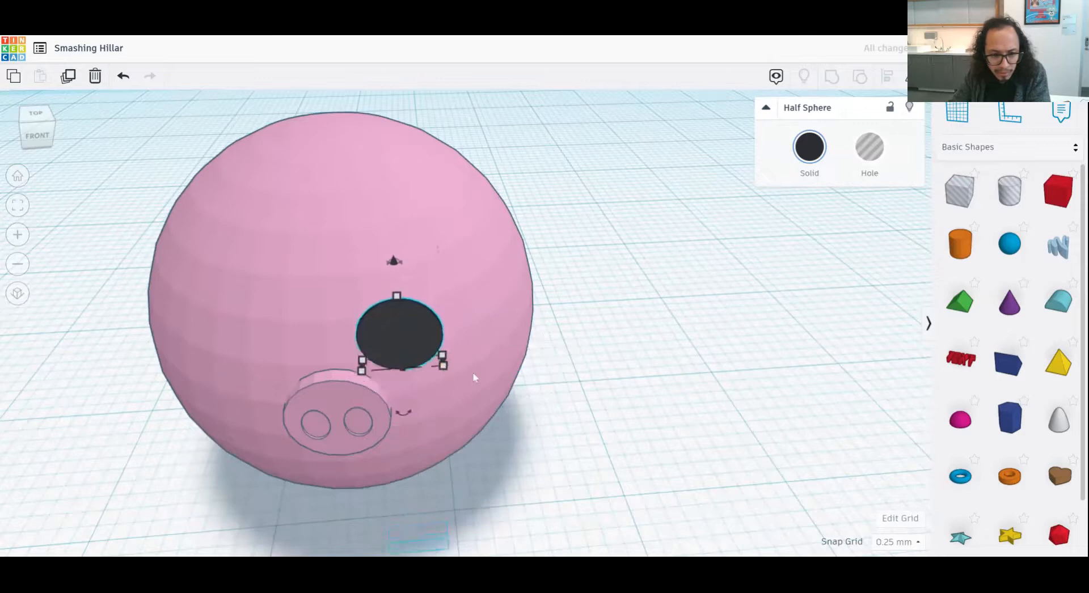
key("Left")
right_click_drag(568, 388, 559, 382)
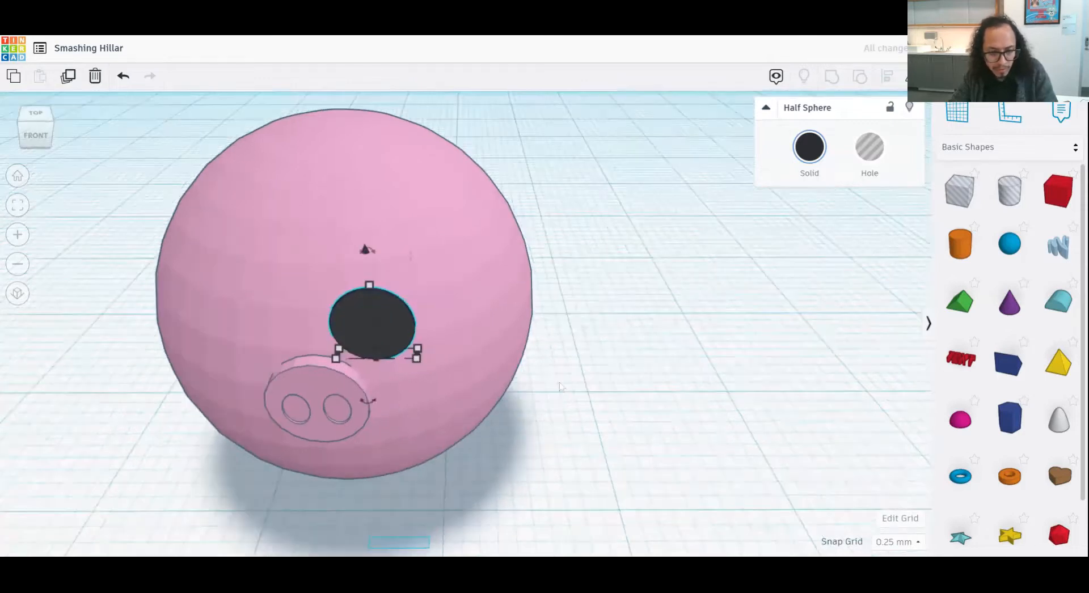
- Copy and paste the black eye, and shift the copy left to the other side of the snout
key("ctrl+c")
key("ctrl+v")
key("Left")
key("Left")
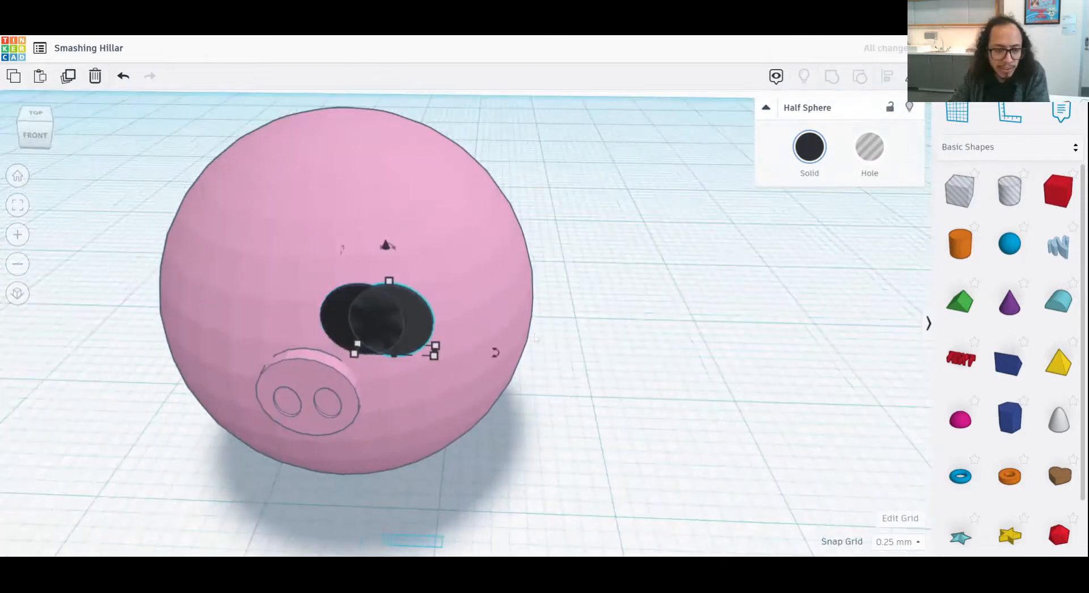
key("Left")
key("Left")
key("Left")
key("Left")
key("Left")
key("Left")
key("Left")
key("Left")
key("Left")
key("Left")
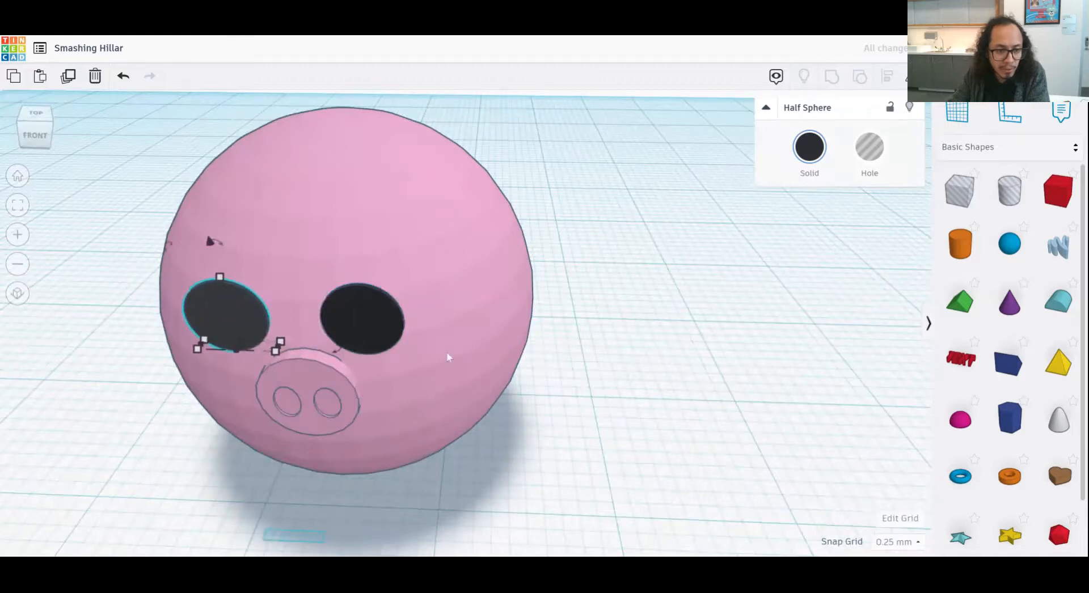
- Try to rotate the copied eye by -90°, and undo the rotation
right_click_drag(335, 314, 220, 335)
left_click(196, 183)
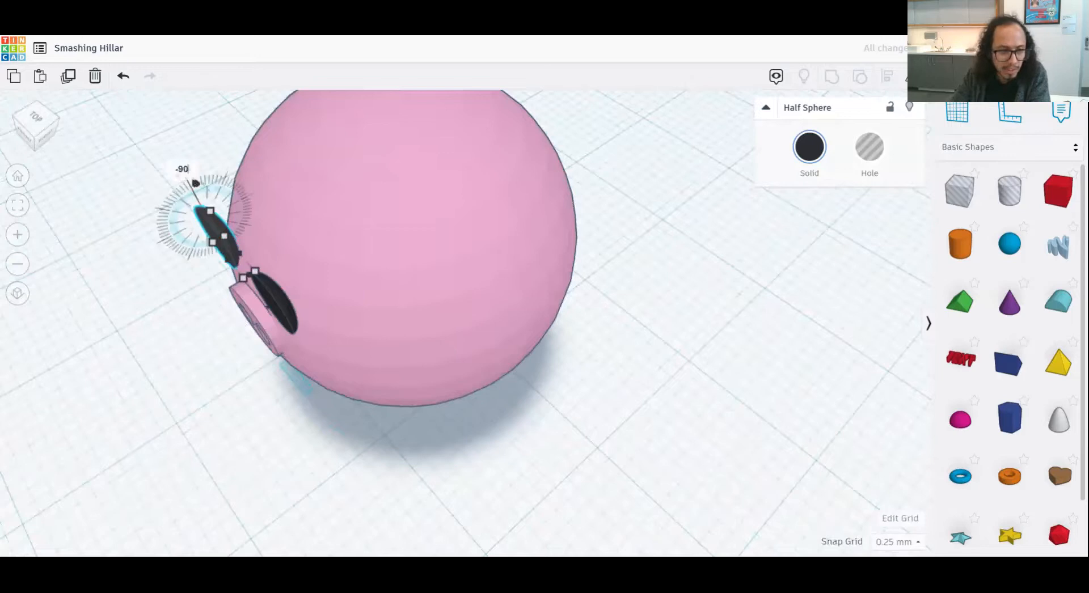
type("-90")
key("Return")
key("ctrl+z")
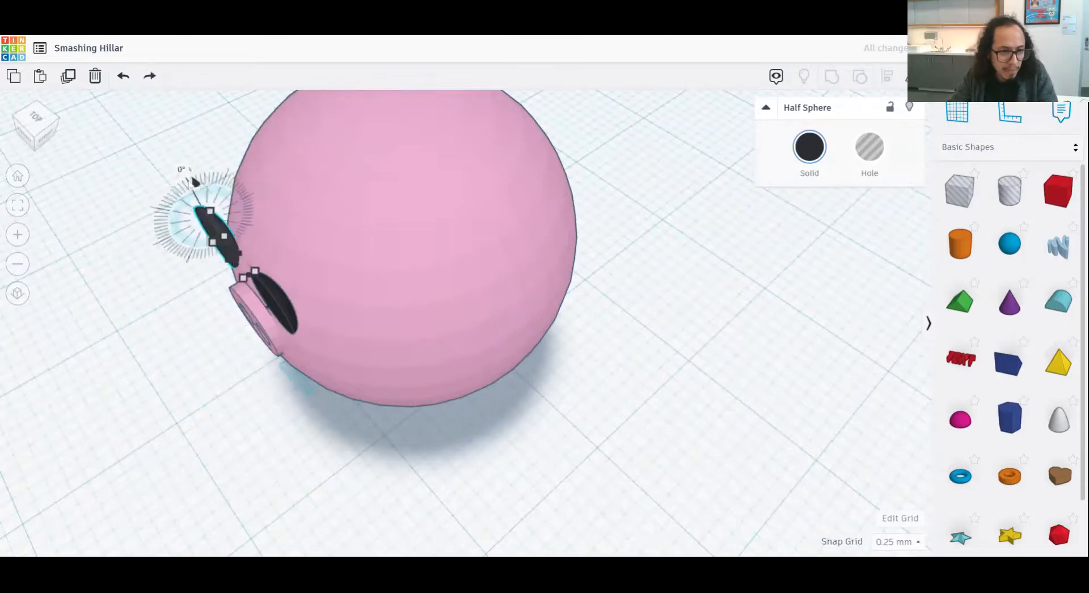
left_click(183, 172)
left_click(177, 178)
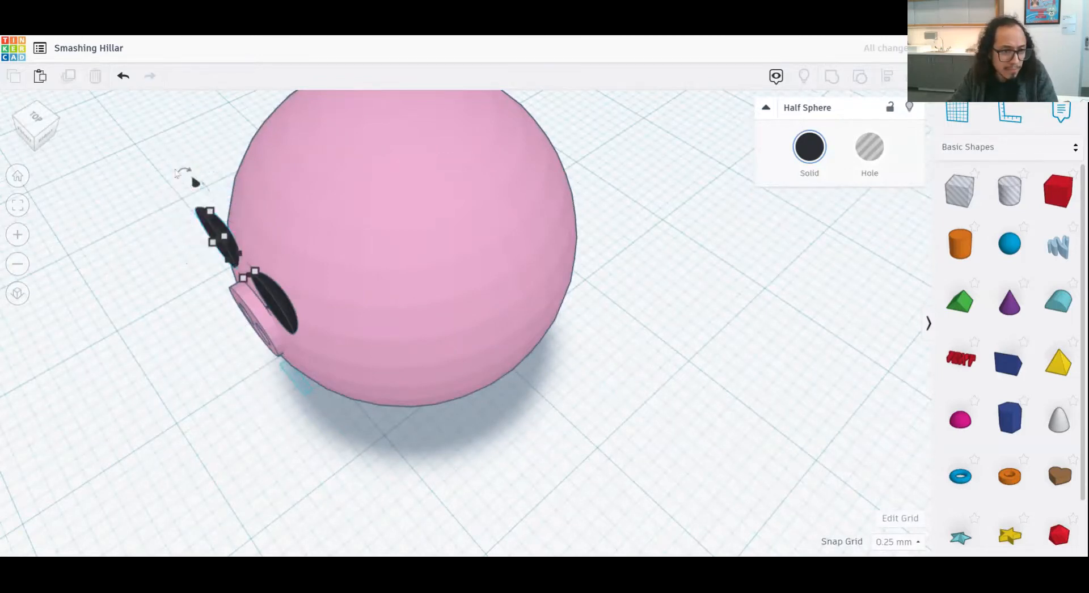
- Select the copied eye and nudge it slightly forward from the head's surface
left_click(218, 235)
right_click_drag(162, 239, 149, 195)
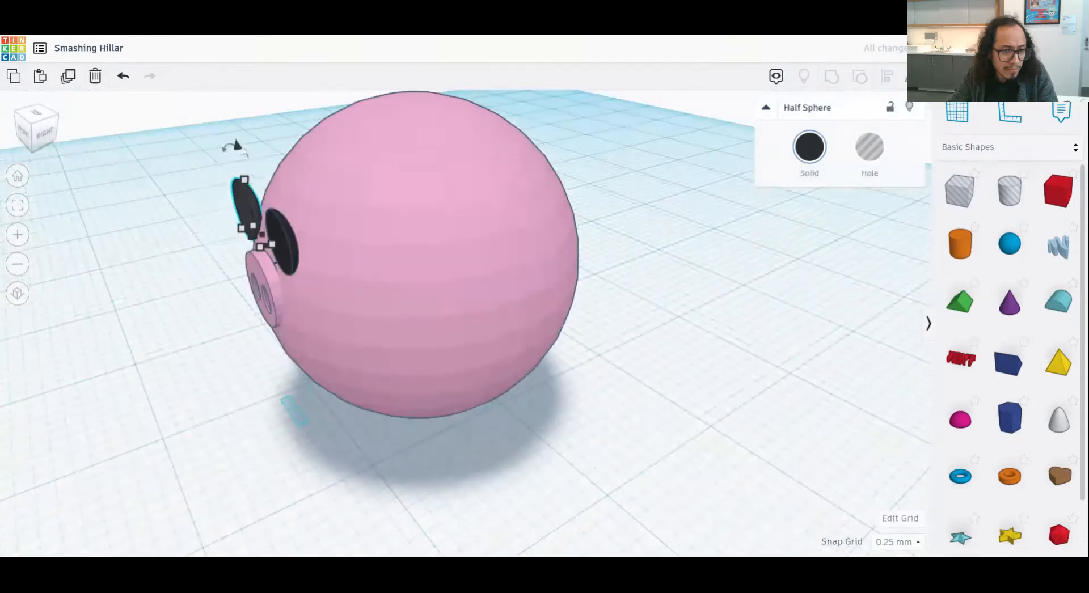
right_click_drag(187, 258, 230, 294)
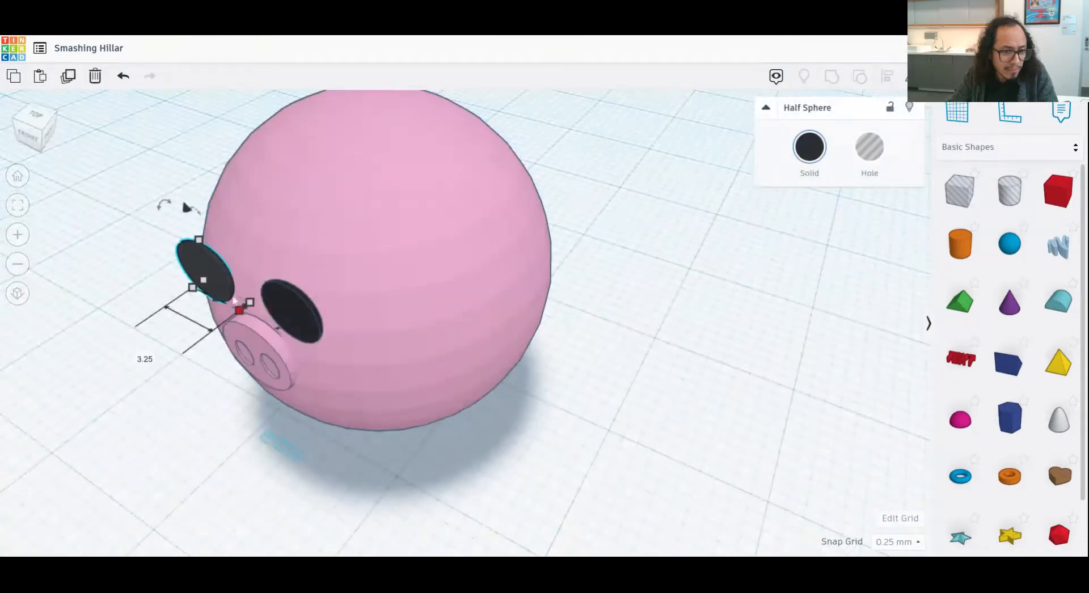
scroll(206, 329, "up", 3)
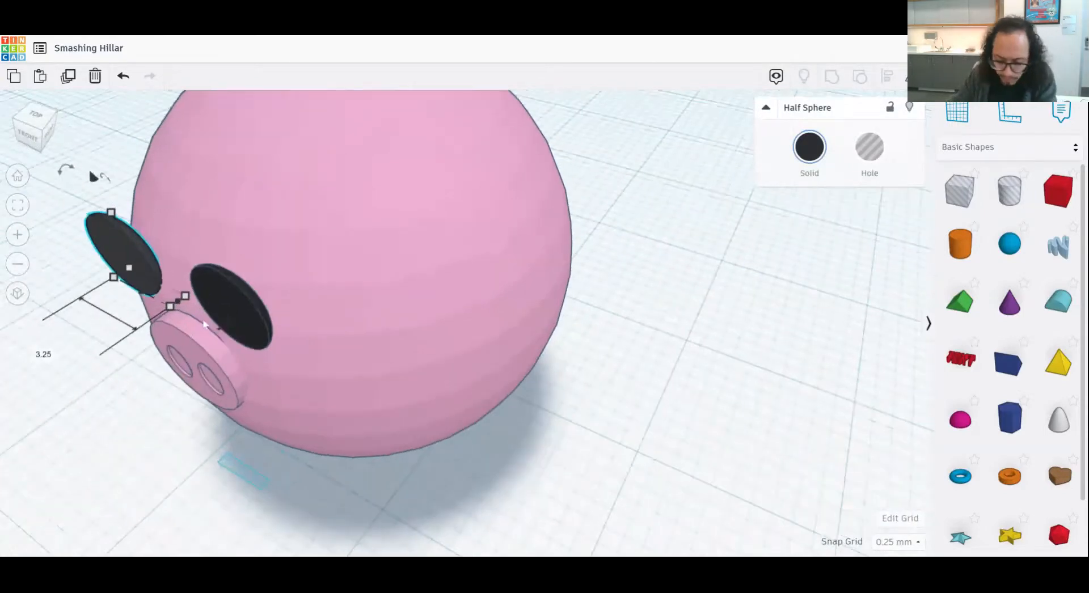
key("Down")
key("Down")
key("Down")
left_click_drag(208, 340, 5, 272)
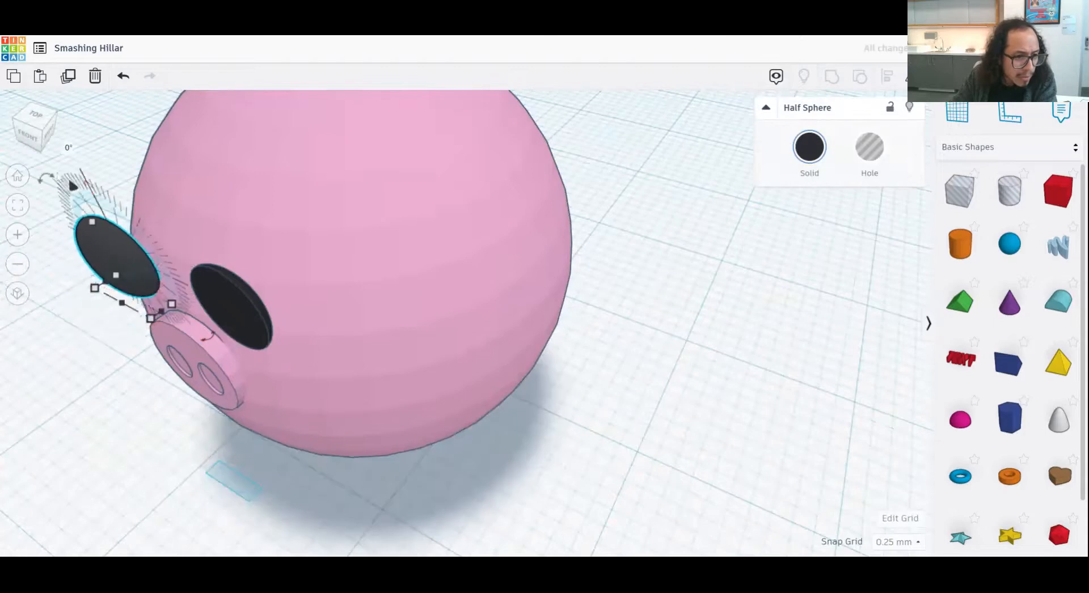
- Tilt the copied eye slightly, push it back against the head and deselect it
left_click_drag(50, 177, 57, 175)
key("Up")
key("Up")
key("Up")
right_click_drag(136, 331, 271, 306)
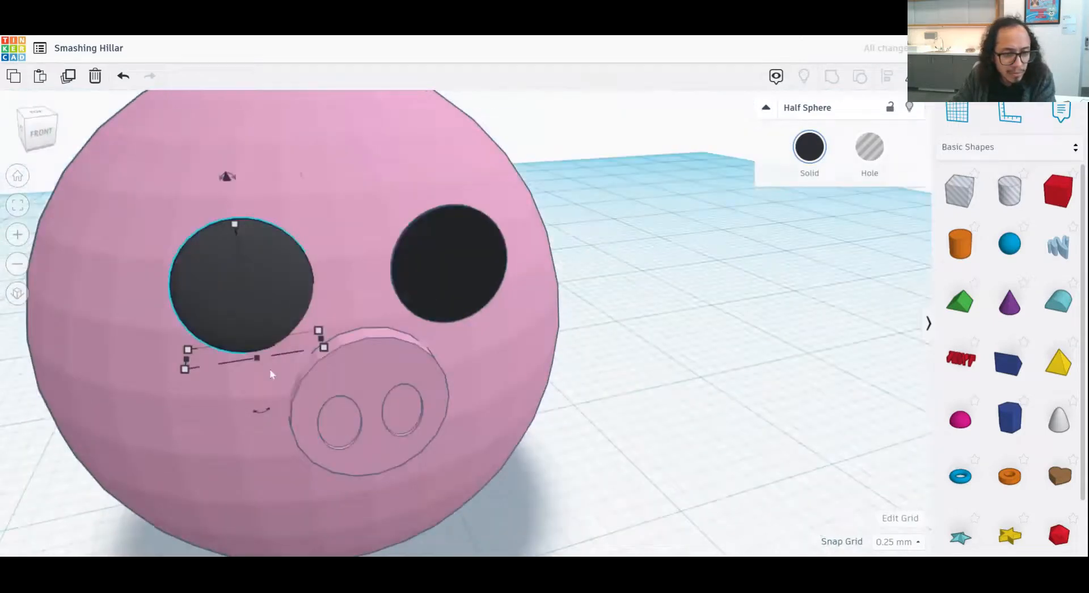
scroll(576, 381, "down", 5)
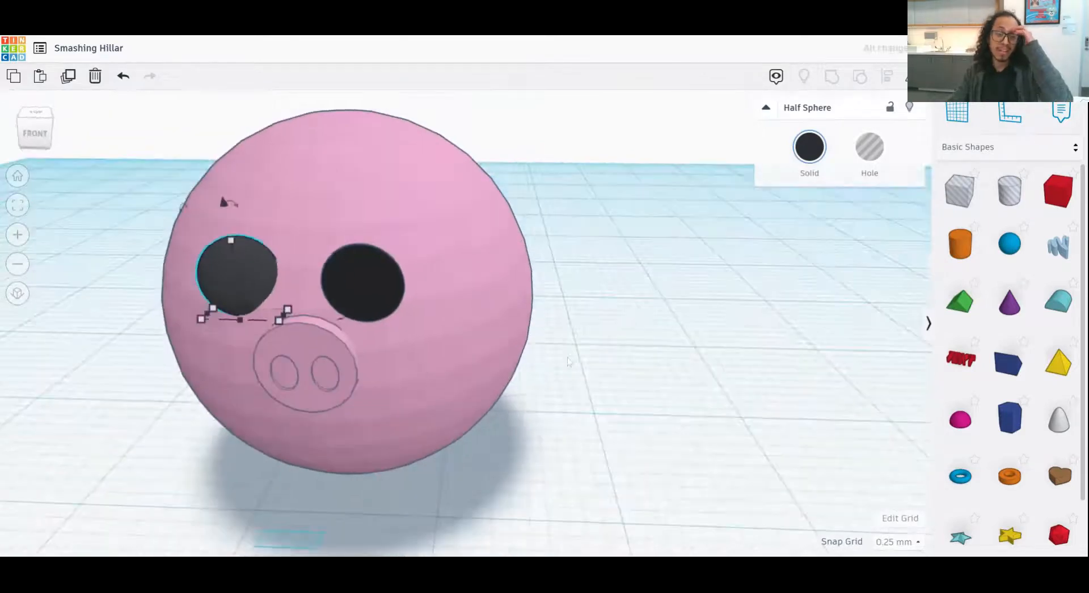
left_click(643, 336)
right_click_drag(467, 365, 709, 329)
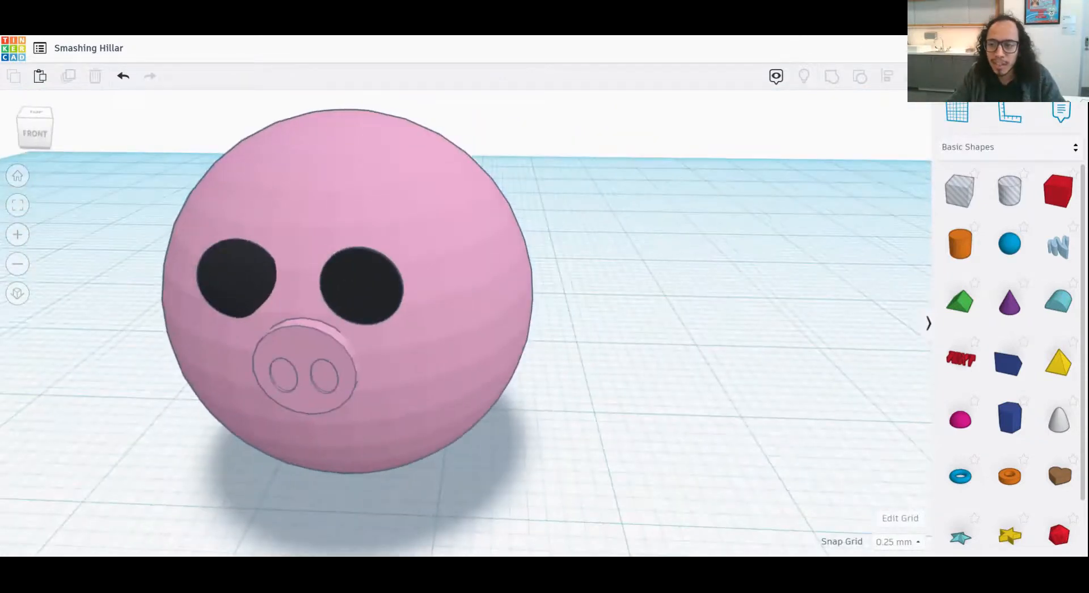
- View the export format options for the whole design and close them without downloading
left_click(1009, 76)
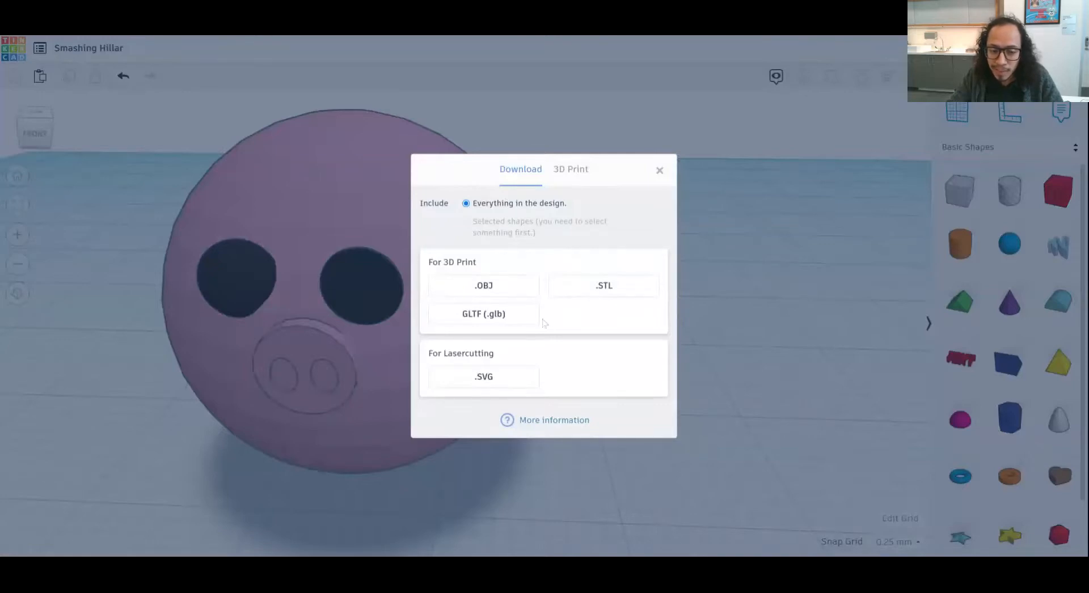
left_click(659, 170)
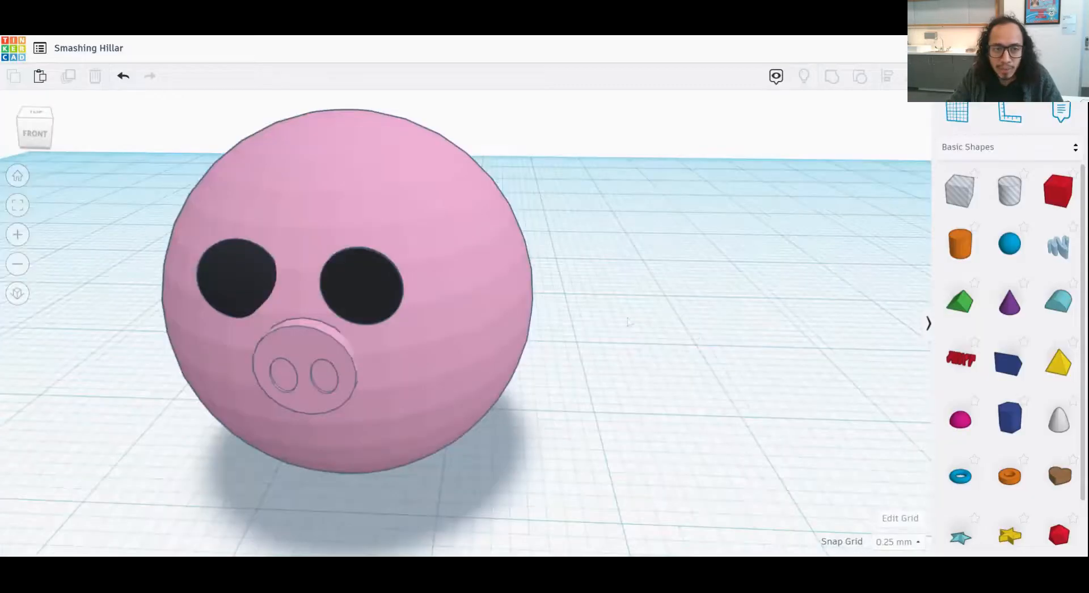